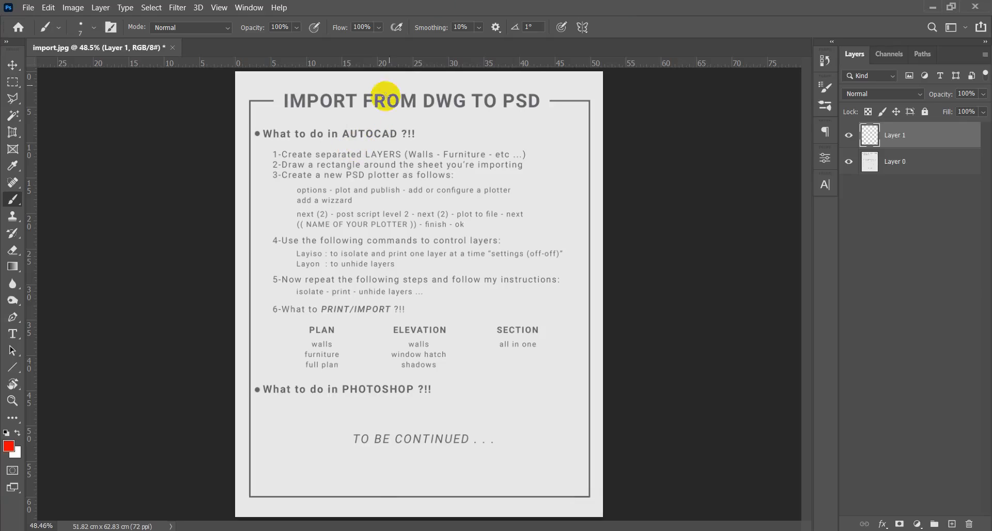
Underline the words AUTOCAD and PHOTOSHOP in red in the two headings of the instruction sheet.
left_click_drag(342, 141, 396, 141)
left_click_drag(345, 399, 398, 399)
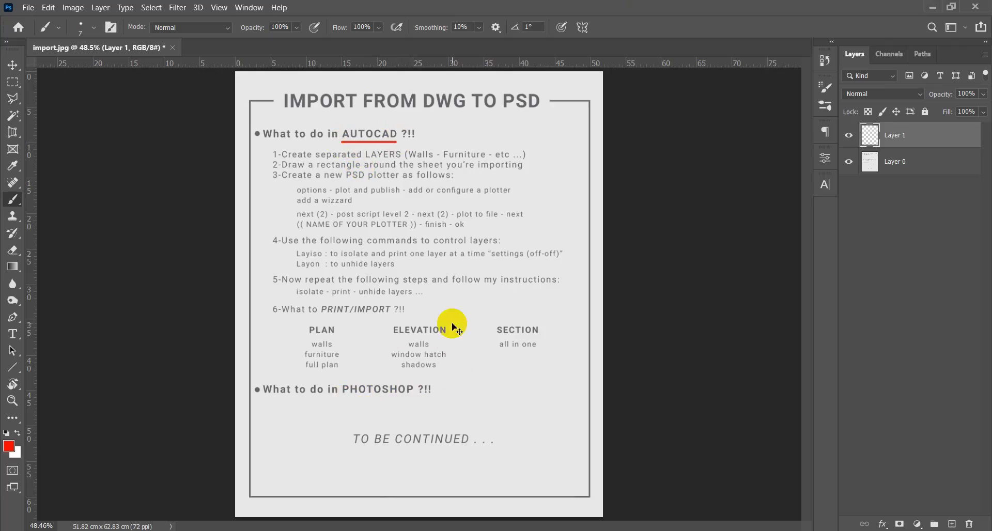
scroll(475, 255, "up", 5, "alt")
left_click_drag(408, 265, 471, 301)
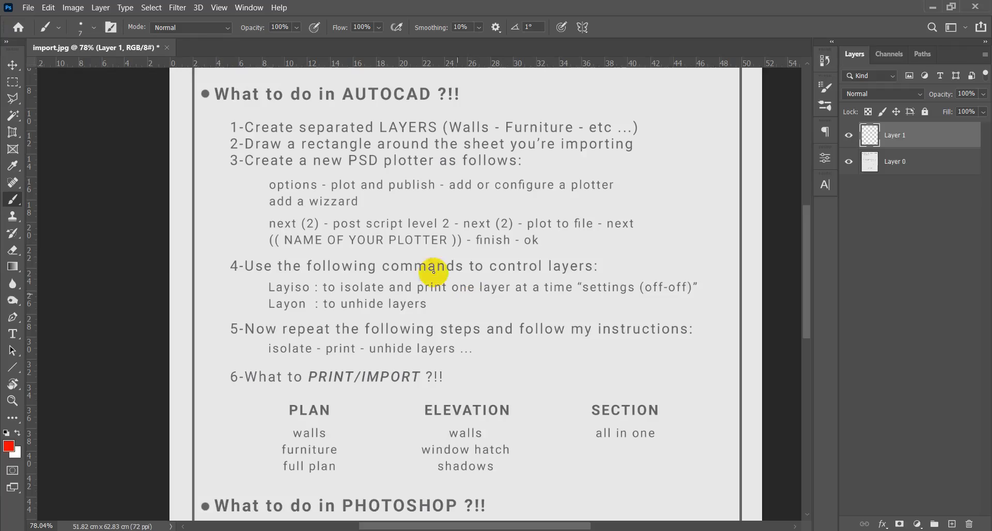
left_click_drag(341, 109, 432, 109)
left_click_drag(449, 345, 445, 142)
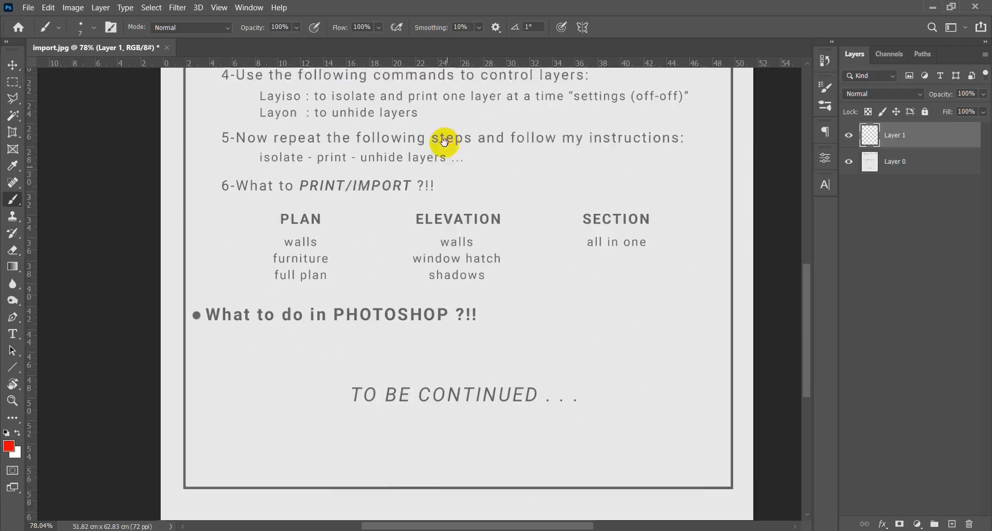
left_click_drag(332, 317, 434, 318)
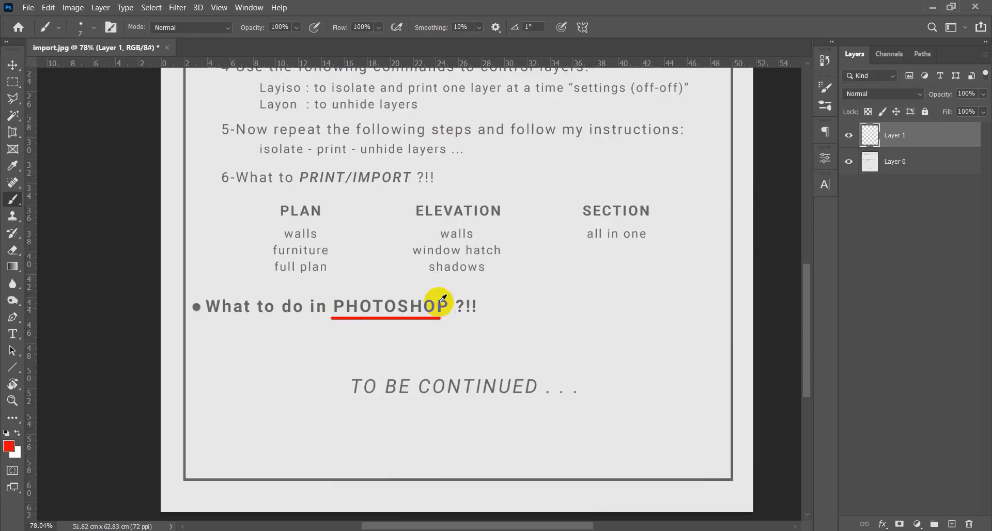
Switch to AutoCAD and look over the floor plan, elevation and section drawings.
scroll(439, 302, "down", 2, "alt")
left_click_drag(466, 229, 441, 425)
left_click_drag(461, 374, 468, 326)
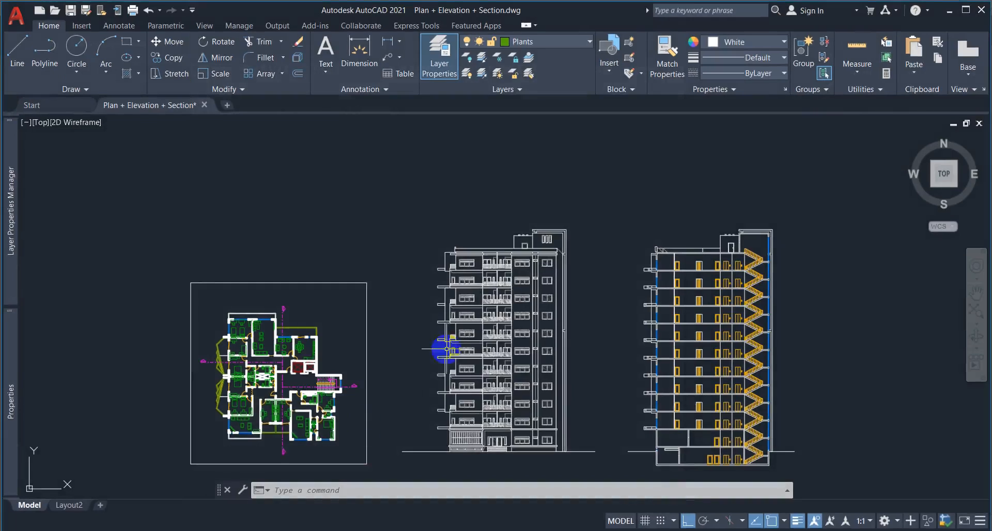
mouse_move(438, 343)
middle_mouse_down()
mouse_move(411, 336)
mouse_move(404, 283)
middle_mouse_up()
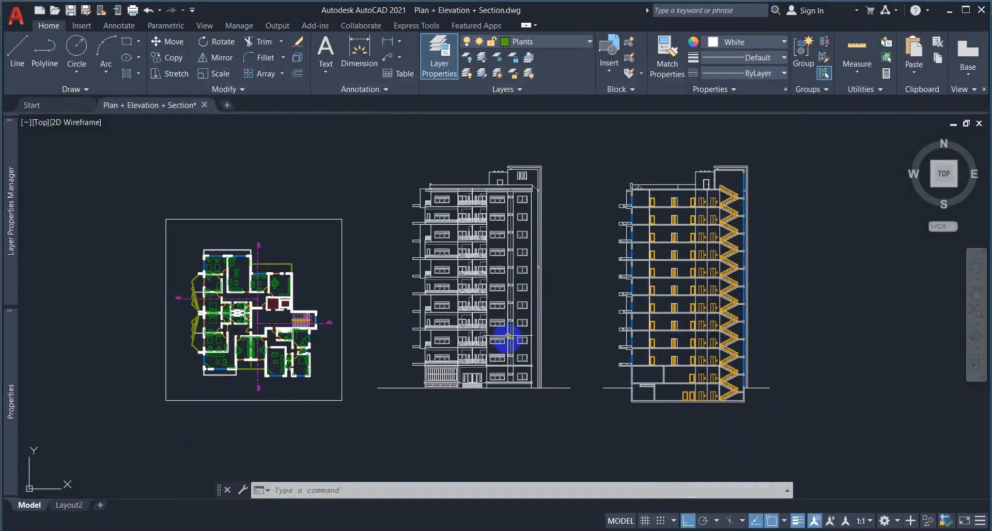
middle_click_drag(509, 339, 482, 343)
mouse_move(393, 326)
middle_mouse_down()
mouse_move(427, 333)
mouse_move(442, 366)
middle_mouse_up()
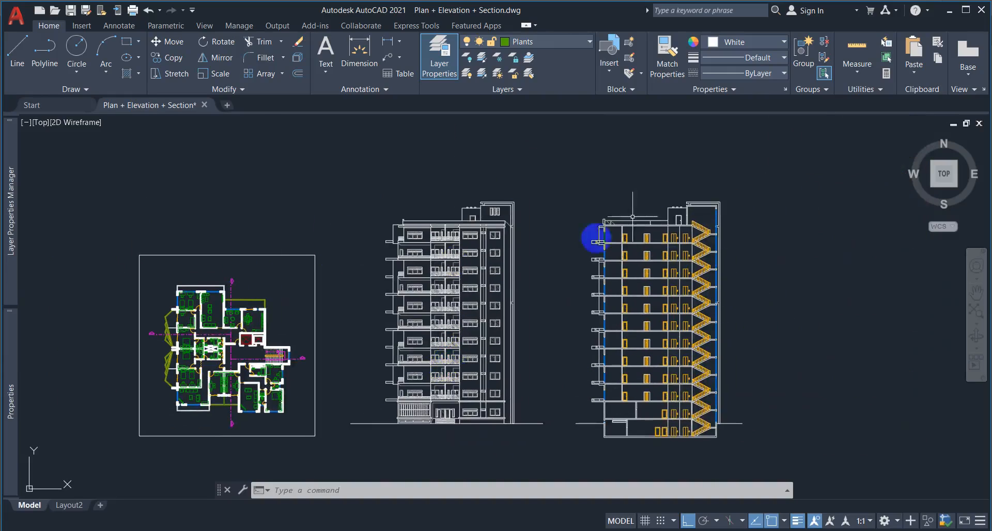
Return to Photoshop and read through the AutoCAD instructions, from separating layers to what to print for each drawing type.
left_click(949, 12)
left_click_drag(543, 240, 532, 288)
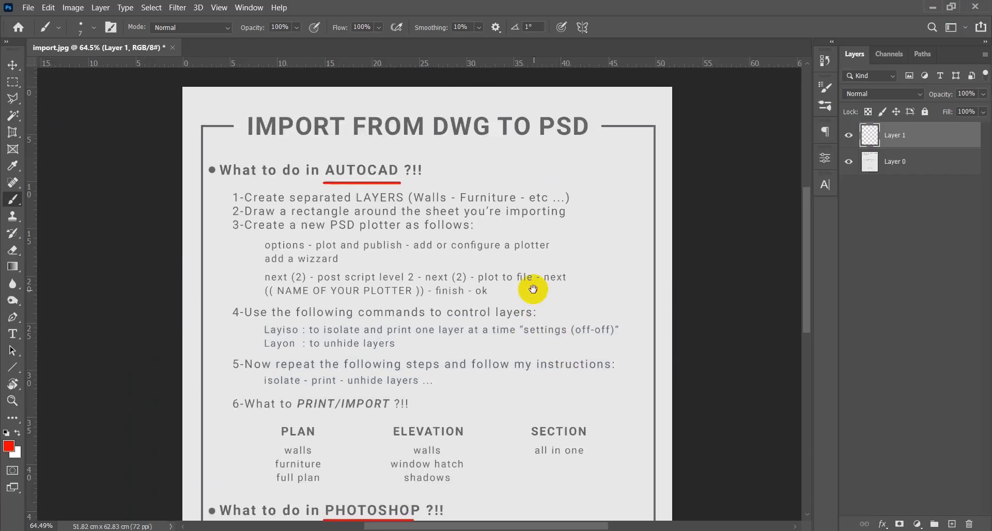
scroll(507, 245, "up", 3, "alt")
left_click_drag(431, 278, 463, 288)
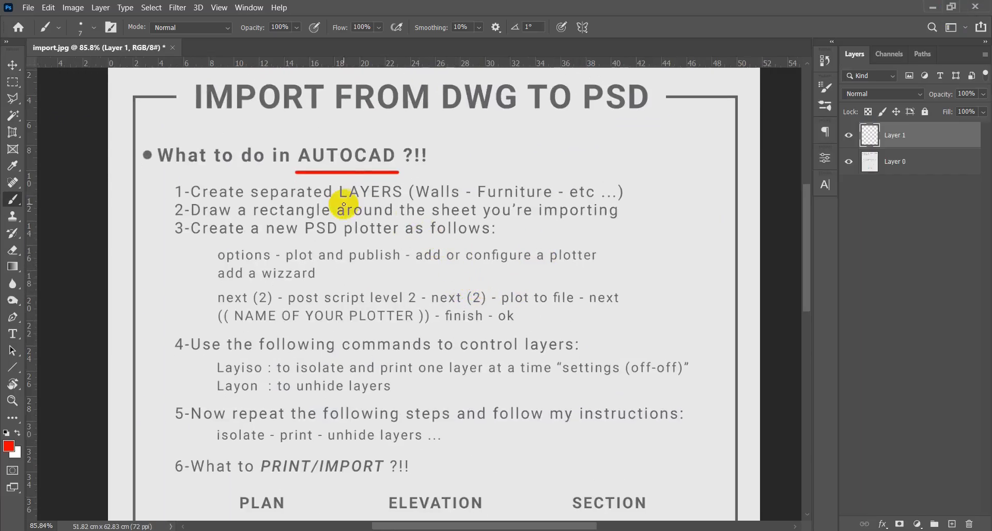
scroll(432, 253, "up", 2, "alt")
left_click_drag(434, 263, 405, 226)
scroll(406, 225, "down", 2, "alt")
scroll(412, 221, "down", 3)
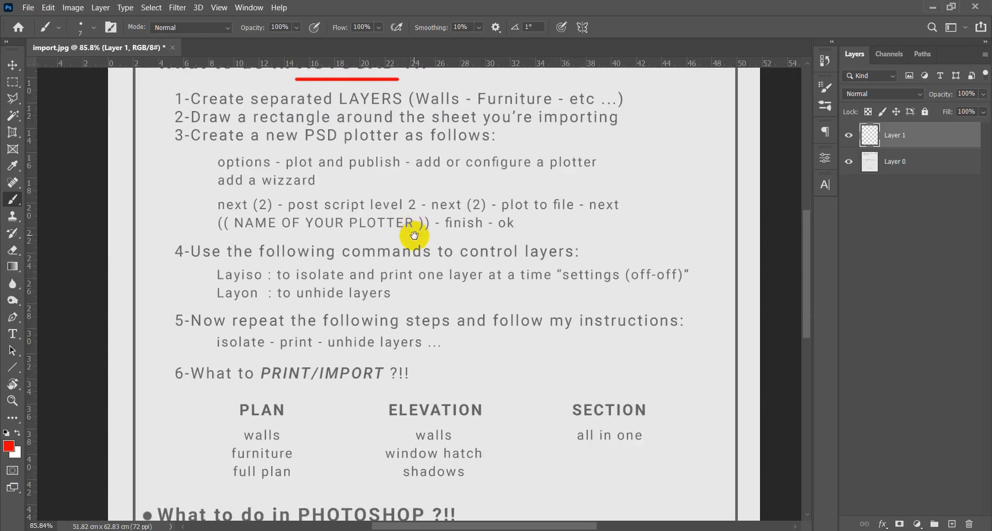
left_click_drag(424, 250, 423, 258)
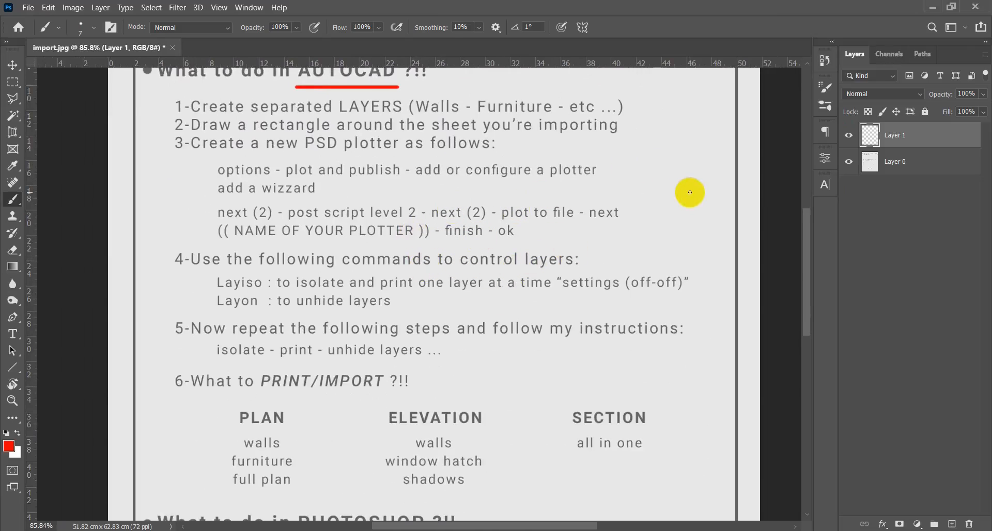
left_click_drag(665, 194, 662, 212)
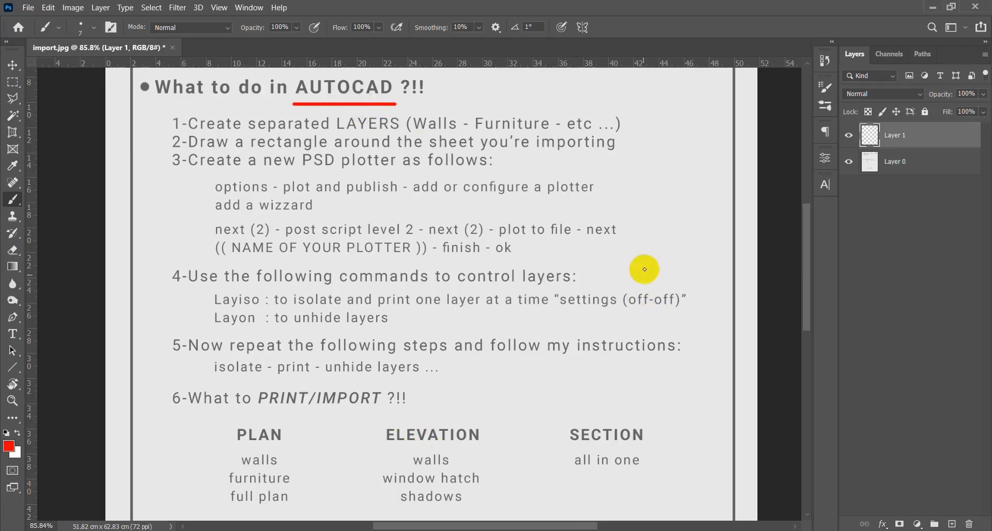
scroll(521, 210, "up", 1)
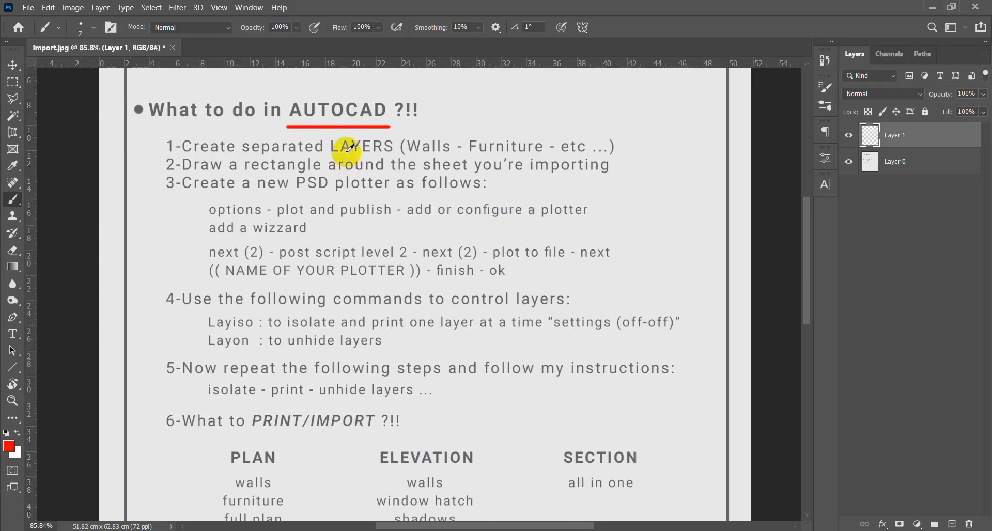
Mark instruction 1, about creating separated layers, with a red brush dot beside it.
scroll(346, 150, "up", 1, "alt")
scroll(255, 204, "up", 2)
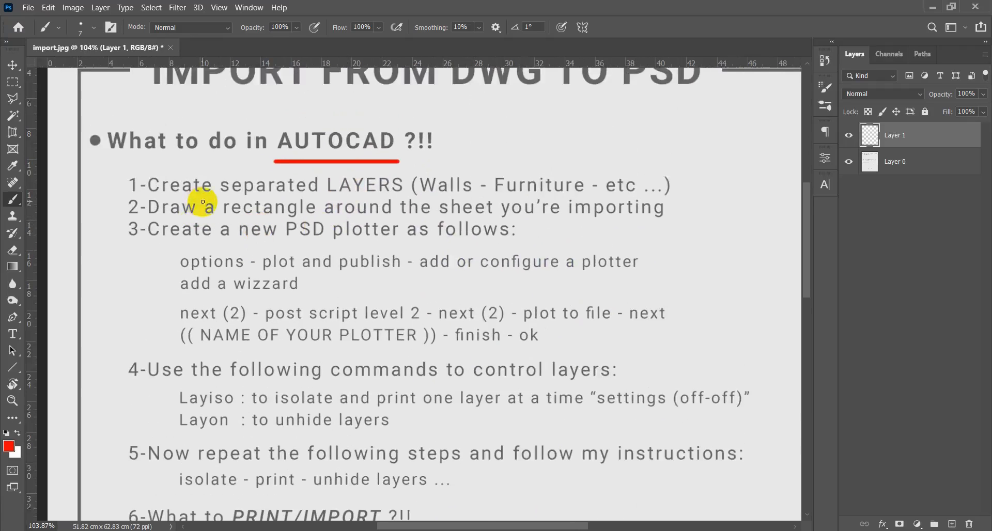
scroll(202, 202, "up", 1, "alt")
left_click(97, 183)
scroll(222, 222, "right", 1)
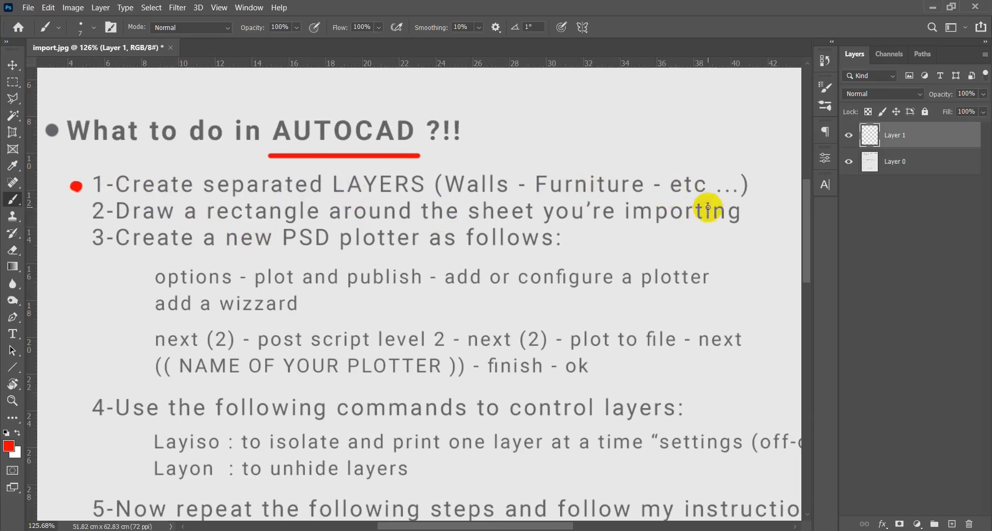
Switch to AutoCAD and open the Layer Properties Manager for the plan, elevation and section drawing.
key("alt+Tab")
scroll(299, 325, "up", 5)
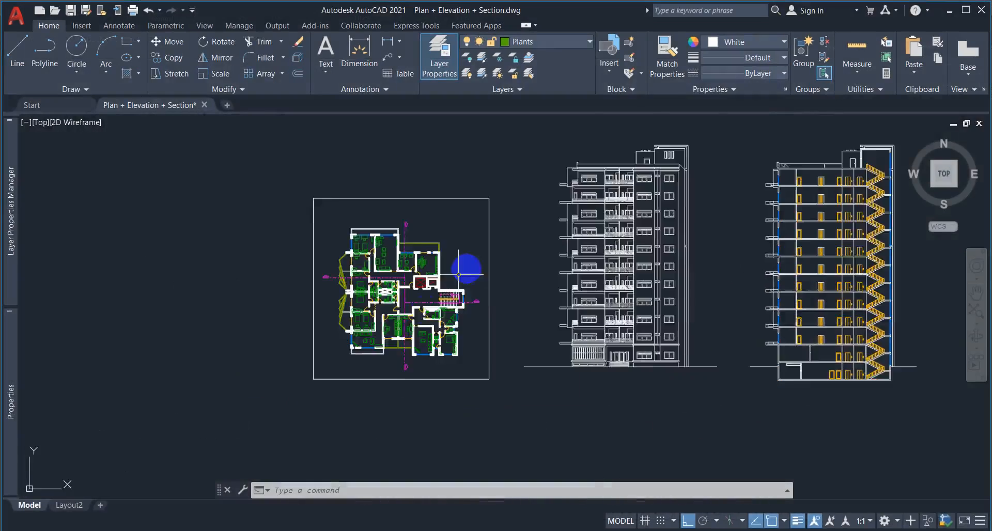
key("Escape")
key("Escape")
key("Escape")
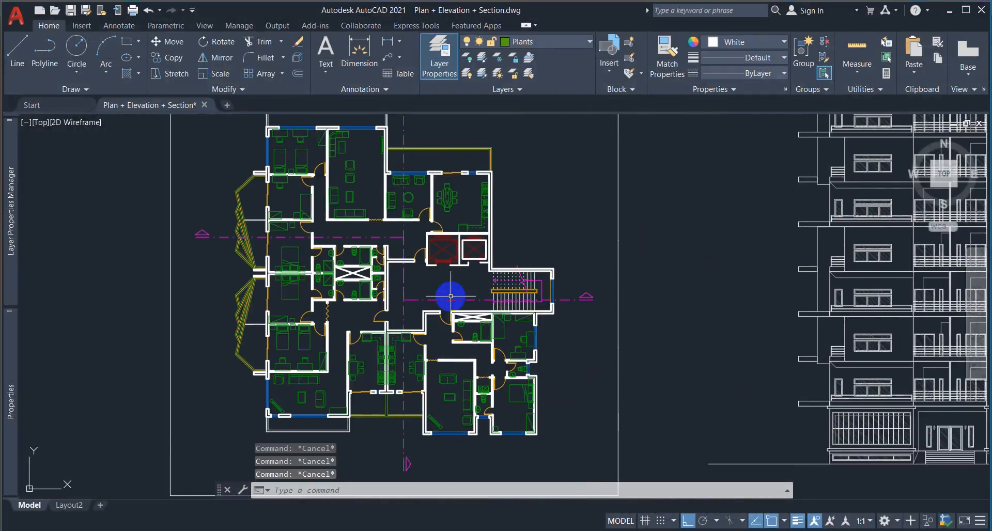
type("la")
key("Return")
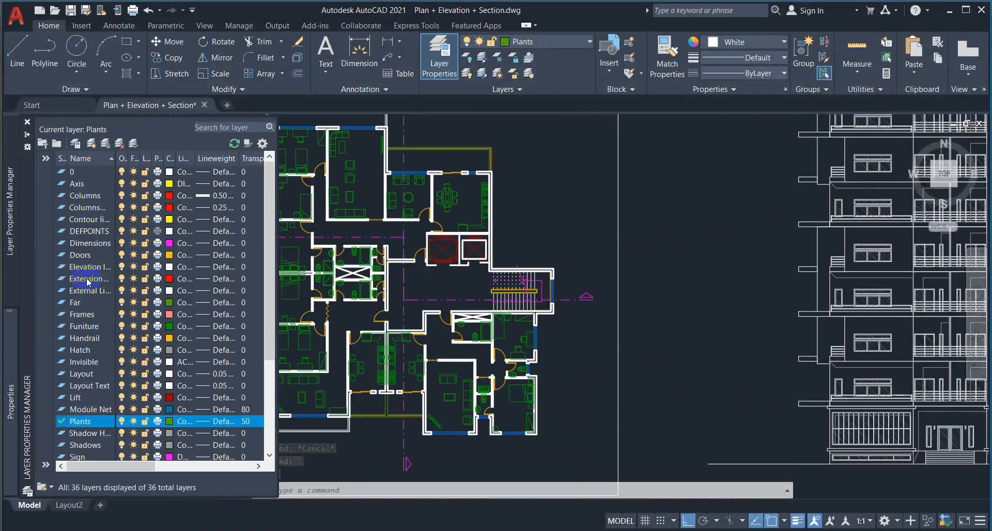
Look through the drawing's layer list, including the furniture, wall and window layers, to check how objects are separated.
scroll(88, 282, "down", 4)
left_click(90, 187)
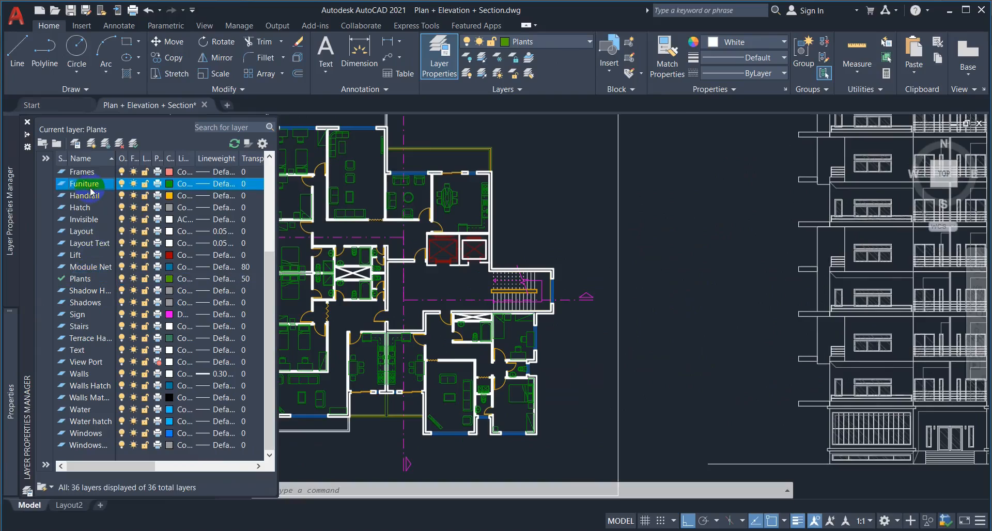
left_click(86, 398)
left_click(86, 445)
scroll(89, 421, "up", 4)
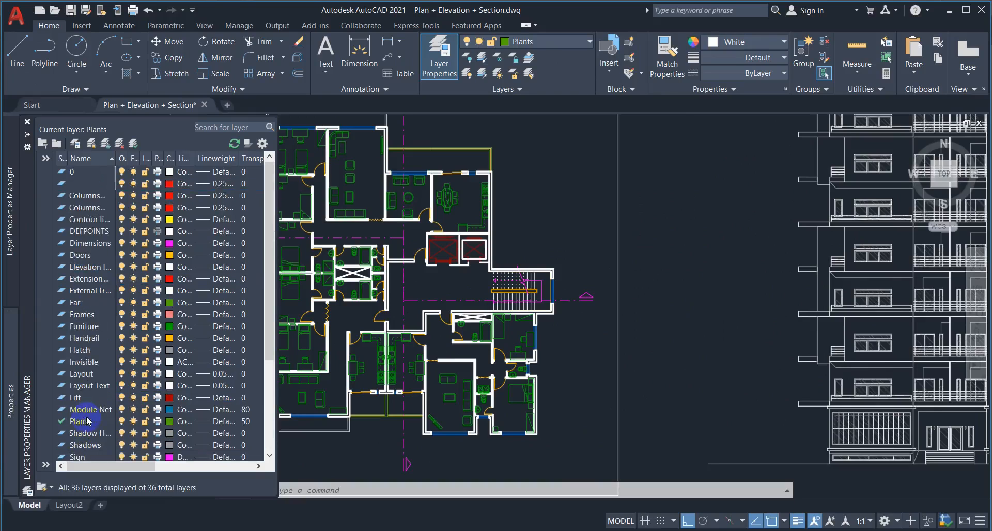
left_click(87, 173)
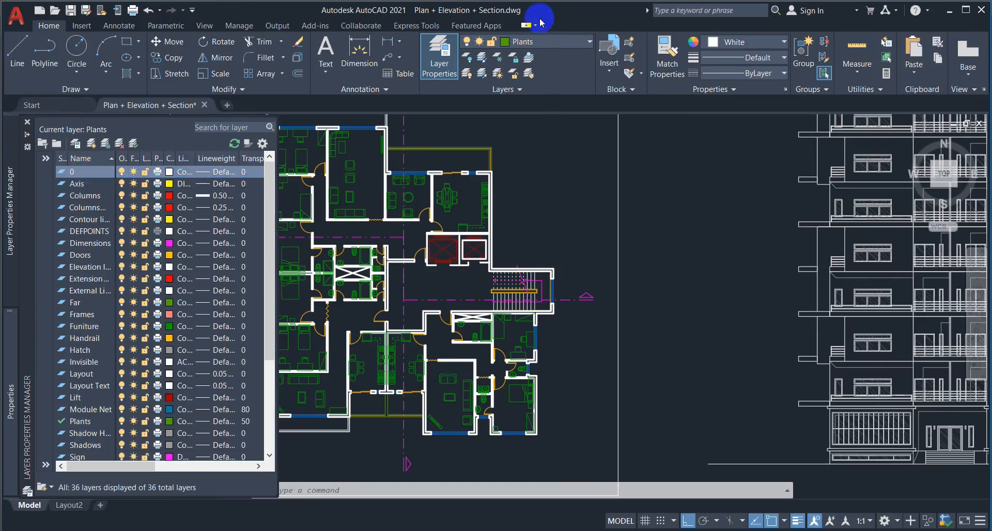
scroll(439, 284, "down", 5)
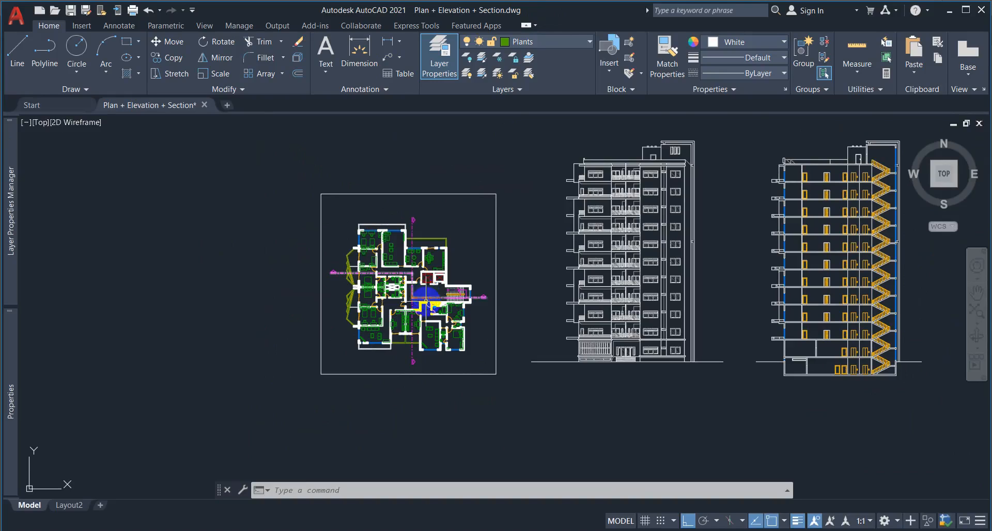
scroll(426, 293, "up", 2)
Switch to Photoshop and mark instruction 2, about drawing a rectangle around the sheet, with a red dot.
key("alt+Tab")
left_click(410, 293)
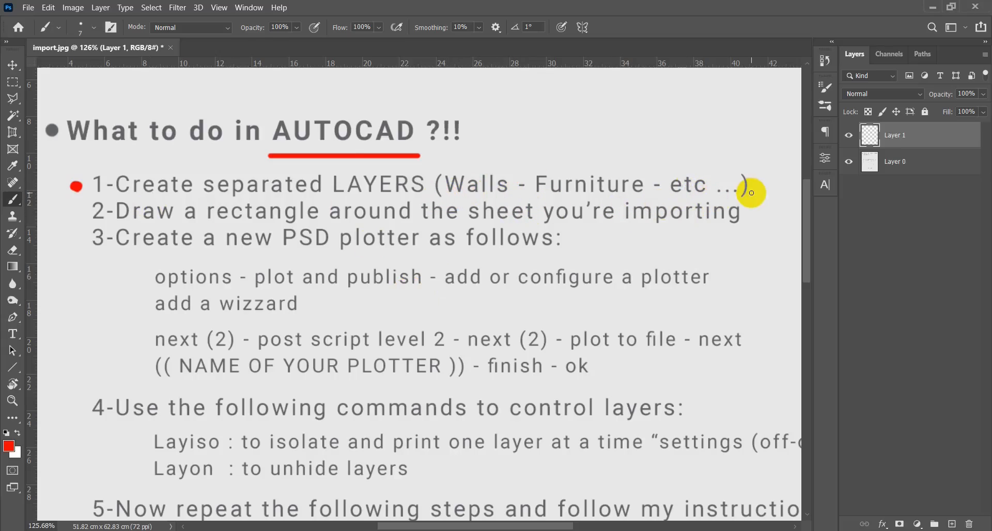
left_click_drag(456, 255, 470, 221)
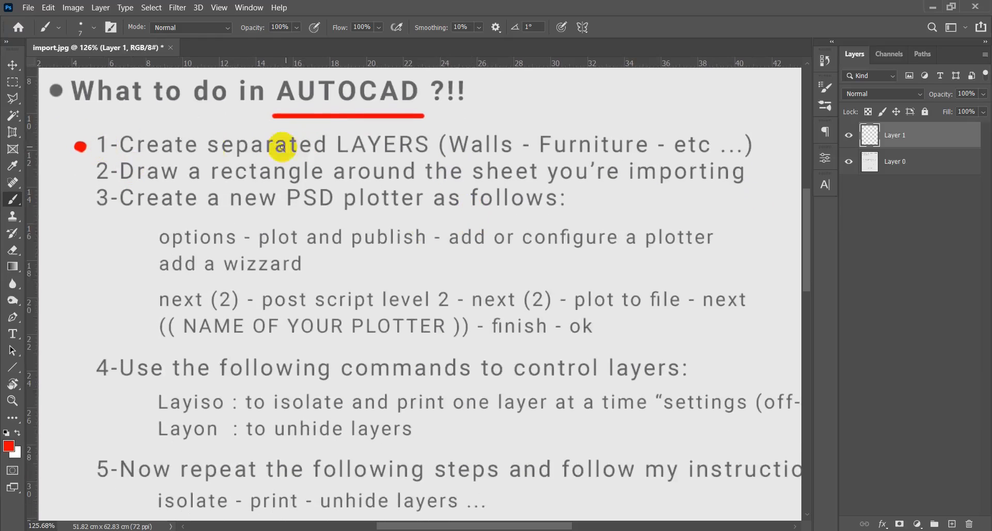
left_click(87, 175)
Switch to AutoCAD and inspect the existing rectangular frame around the floor plan by selecting it.
key("alt+Tab")
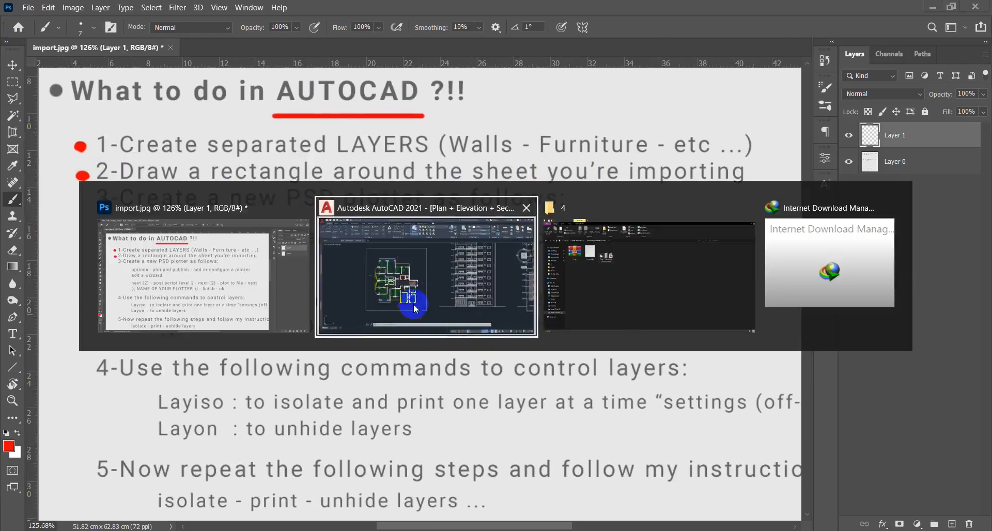
left_click(532, 178)
left_click(473, 201)
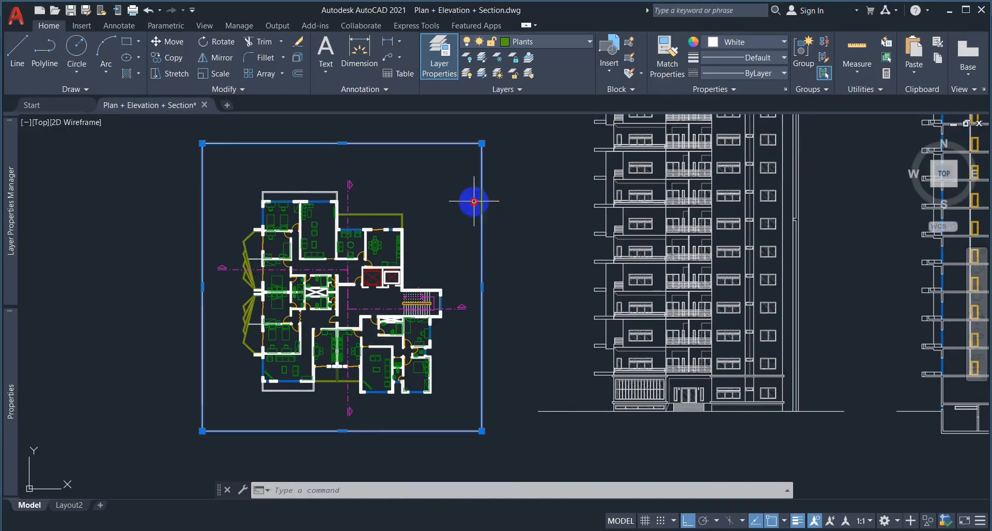
left_click(481, 144)
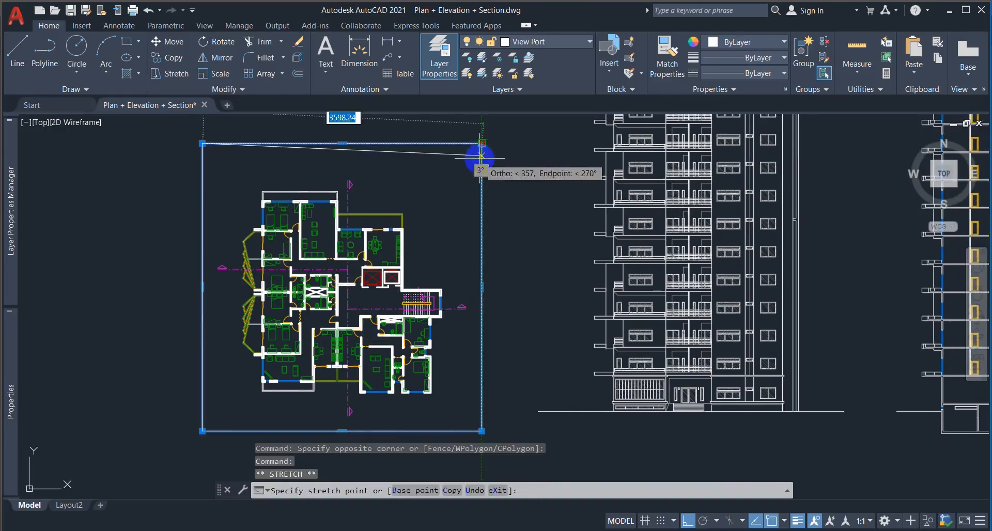
key("Escape")
key("Escape")
Erase the existing rectangular frame around the floor plan.
left_click(332, 151)
left_click(338, 159)
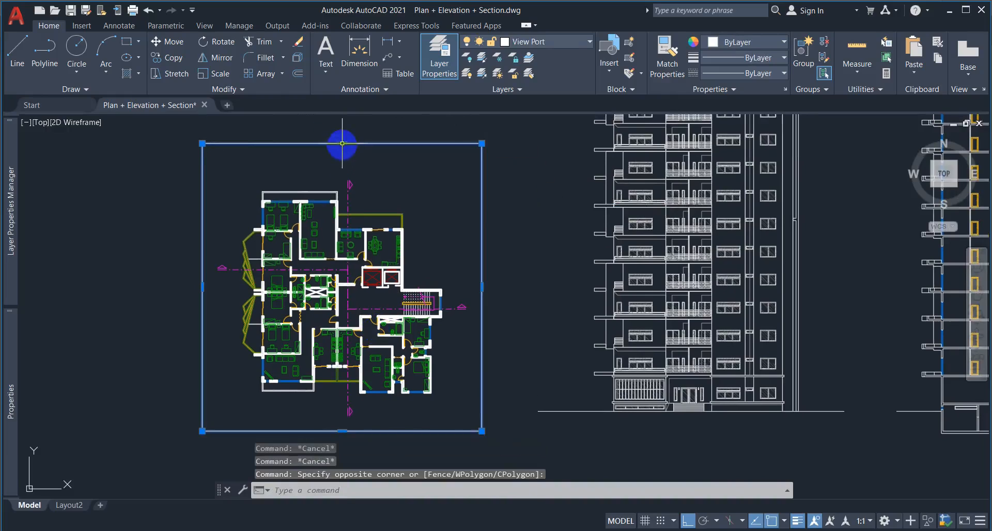
mouse_move(434, 240)
middle_mouse_down()
mouse_move(410, 243)
mouse_move(440, 239)
middle_mouse_up()
type("e")
key("space")
key("Escape")
key("Escape")
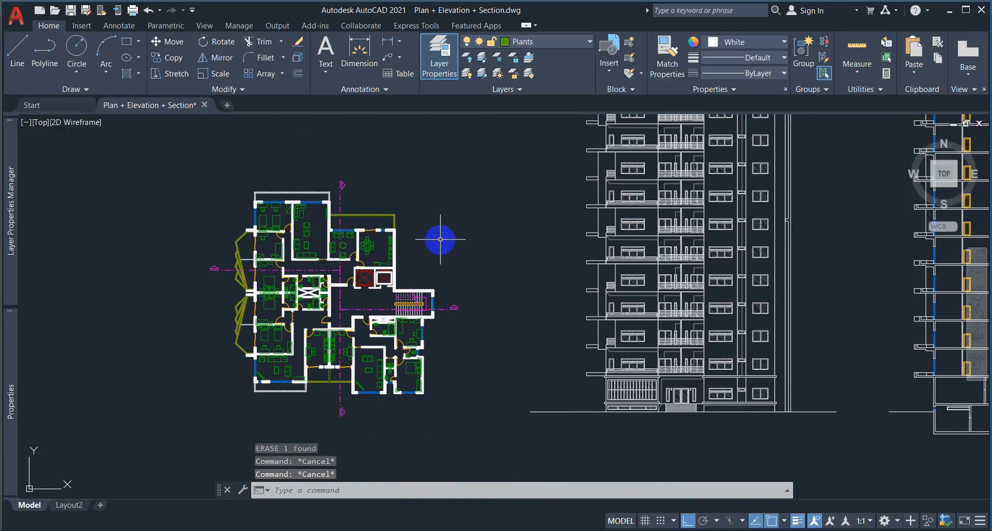
right_click(441, 248)
key("Escape")
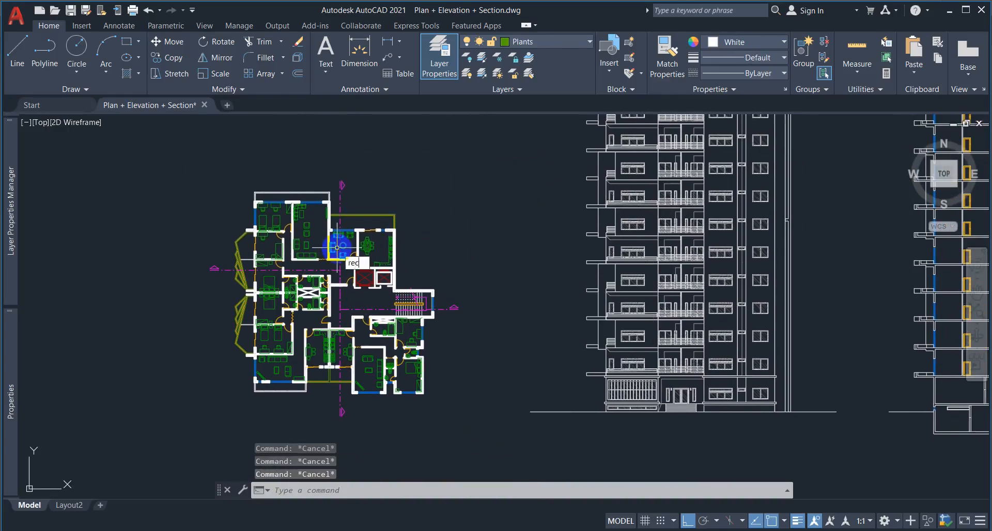
Draw a new rectangle enclosing the whole floor plan with a margin on all sides, and check it by selecting it.
type("rec")
key("Return")
left_click(192, 151)
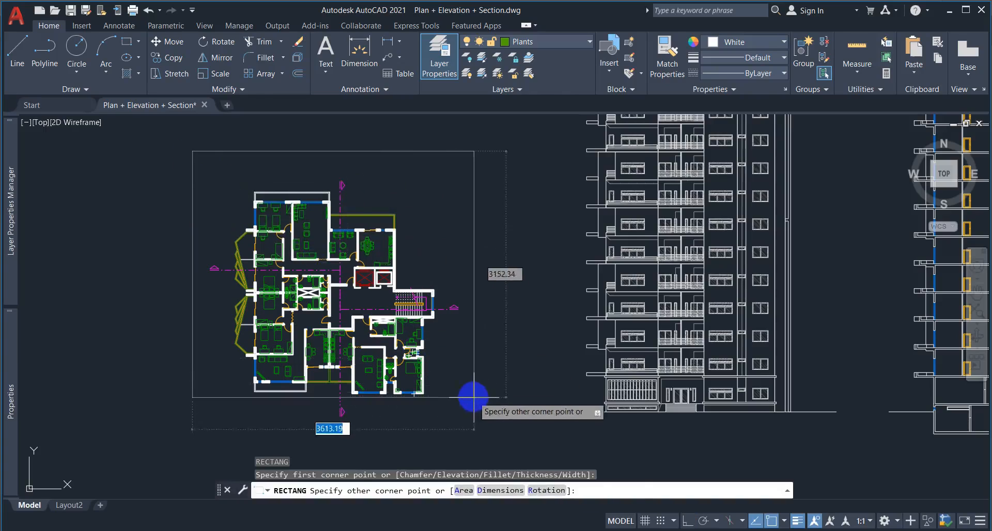
left_click(489, 431)
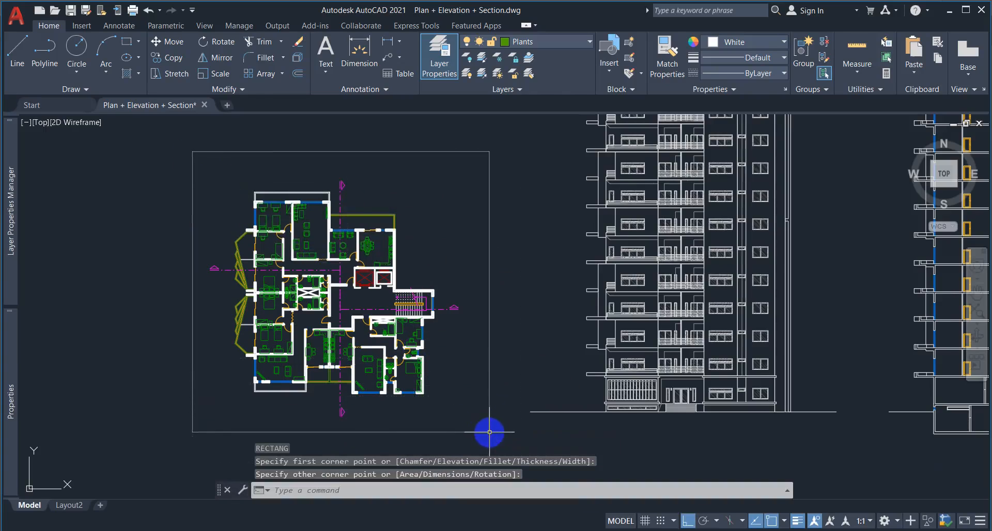
middle_click_drag(468, 398, 438, 383)
key("Escape")
key("Escape")
key("Escape")
left_click(472, 292)
left_click(453, 316)
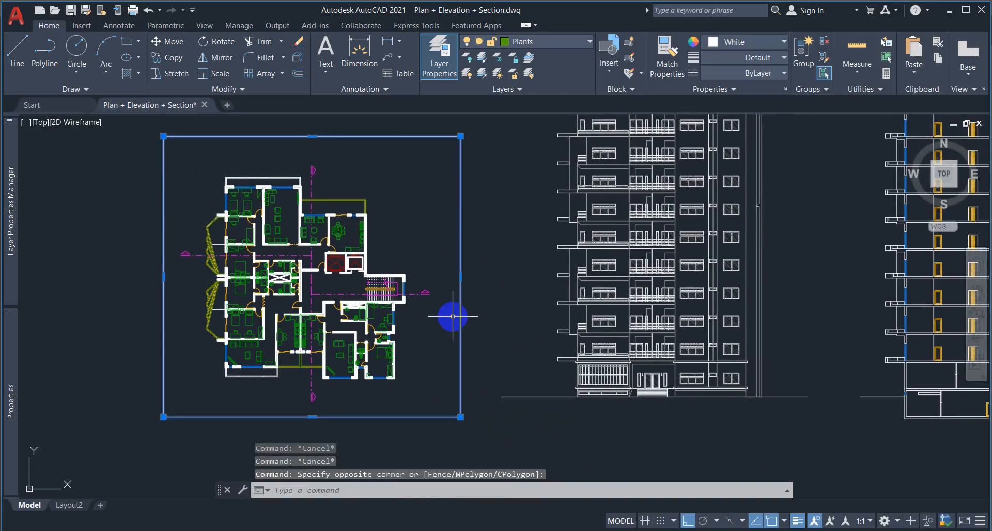
key("Escape")
Draw a rectangle enclosing the whole building elevation, including its ground line's building footprint, with a margin on all sides.
scroll(454, 316, "down", 5)
scroll(499, 321, "up", 2)
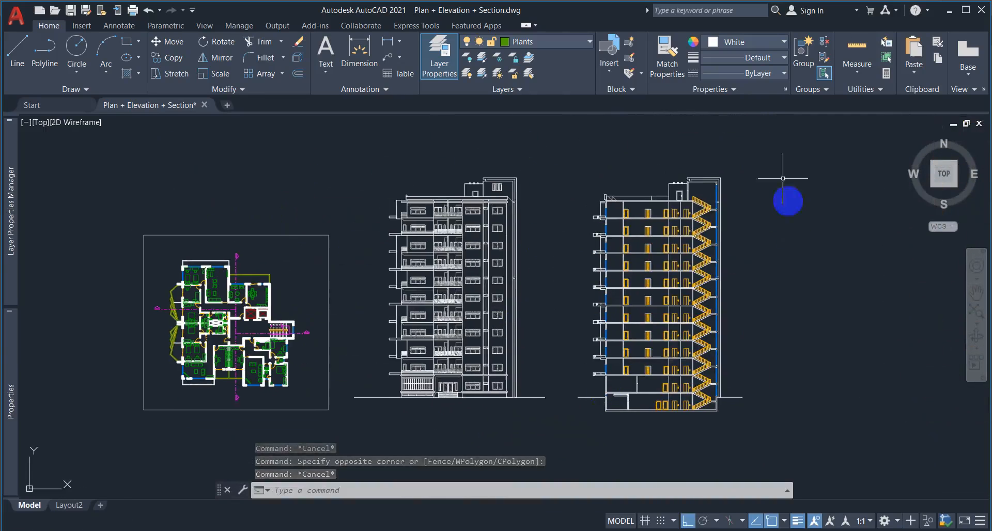
middle_click_drag(568, 296, 599, 294)
type("rec")
key("Return")
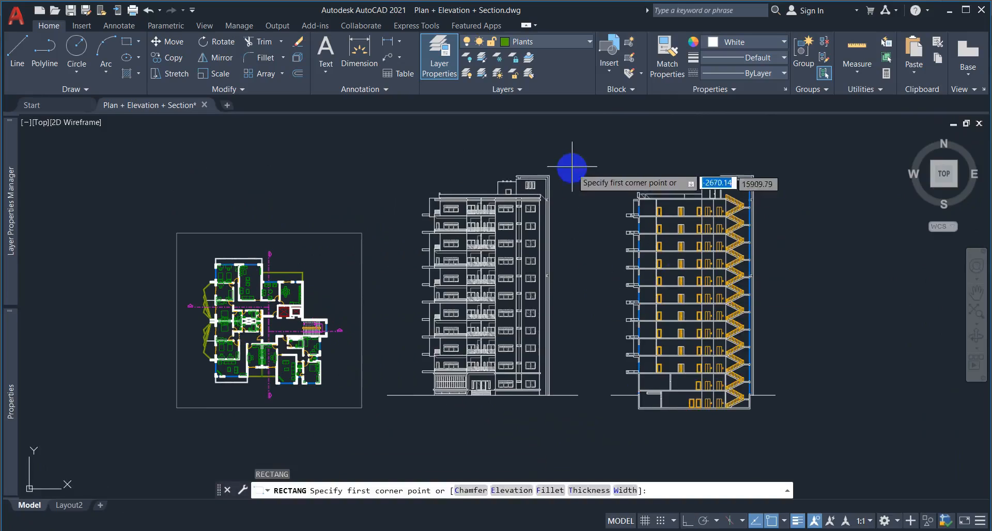
left_click(571, 157)
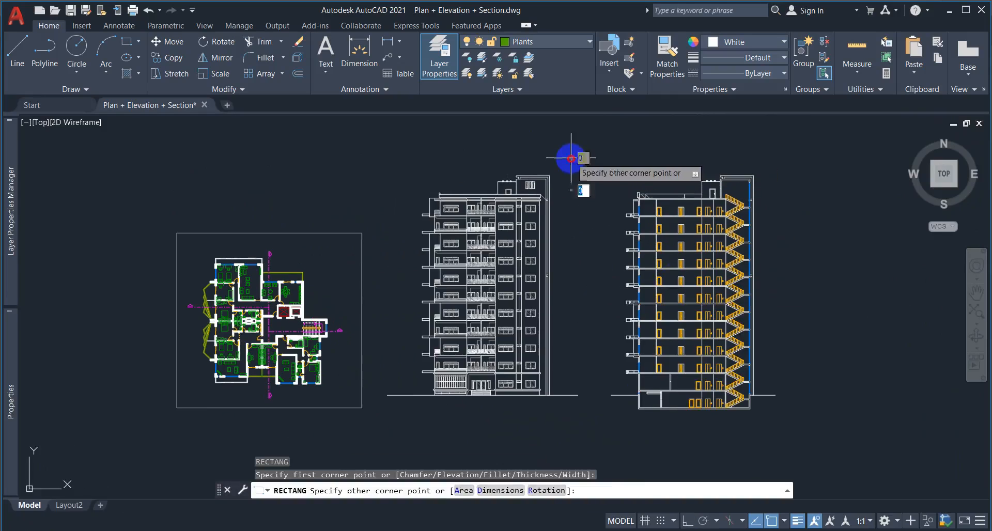
left_click(401, 423)
Stretch the upper edge of the elevation's rectangle slightly upward to enlarge the margin above the roof.
left_click(573, 289)
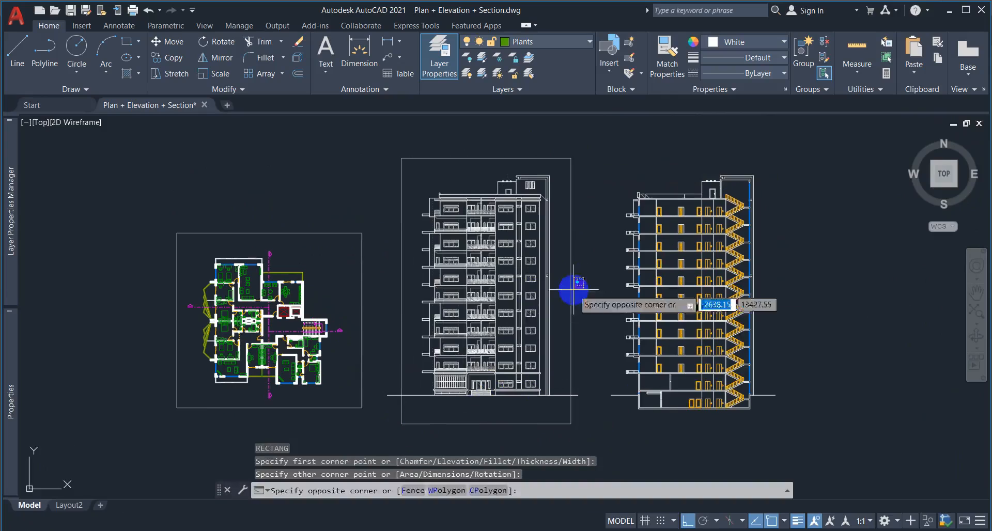
left_click(573, 289)
left_click(574, 288)
left_click(563, 290)
left_click(571, 290)
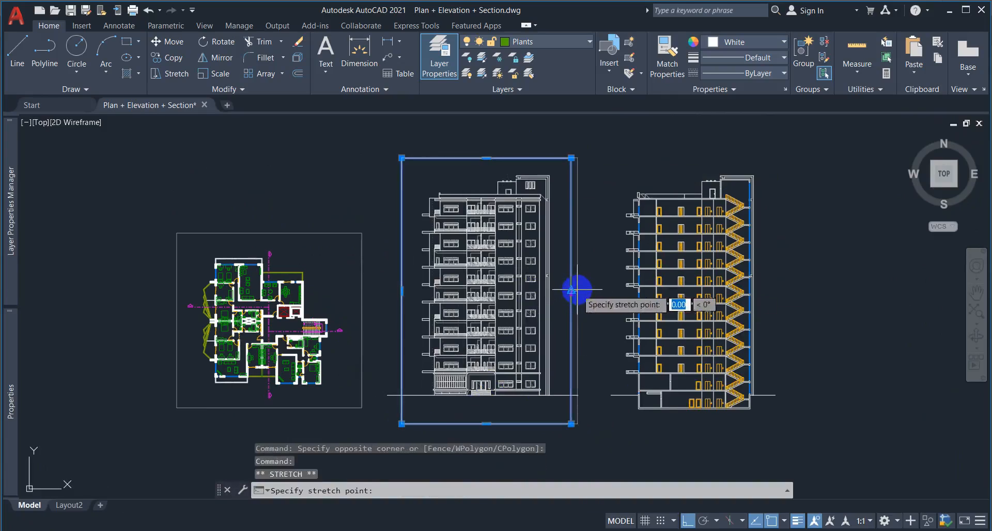
left_click(571, 291)
left_click(486, 150)
key("Escape")
key("Escape")
key("Escape")
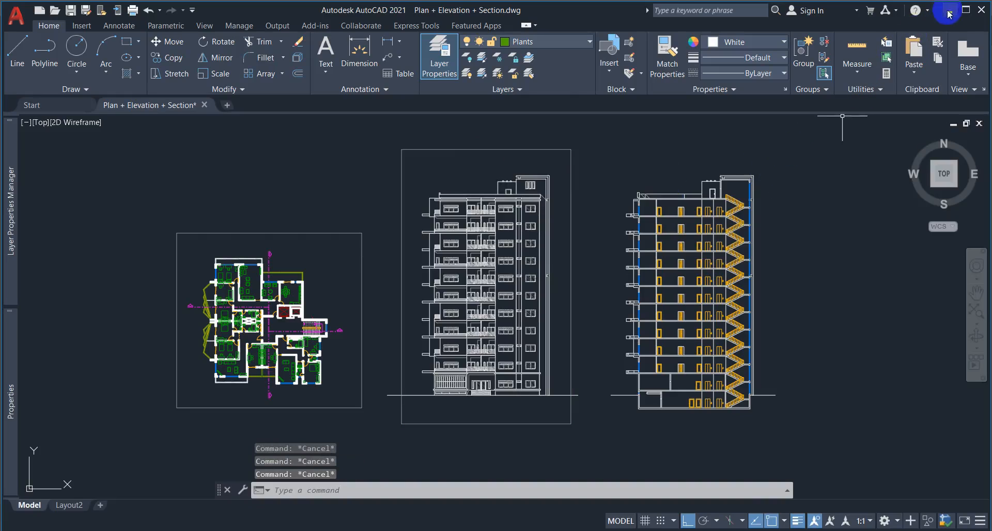
Switch to Photoshop and mark instruction 3, about creating a new PSD plotter, with a red dot.
left_click(949, 11)
scroll(421, 279, "up", 1)
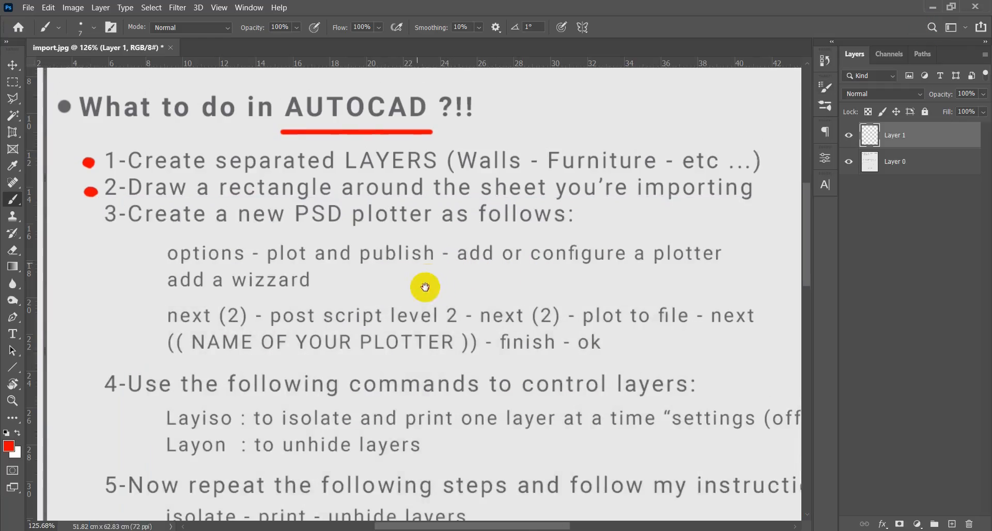
mouse_move(341, 178)
left_mouse_down()
mouse_move(424, 191)
mouse_move(394, 137)
mouse_move(345, 181)
mouse_move(361, 186)
left_mouse_up()
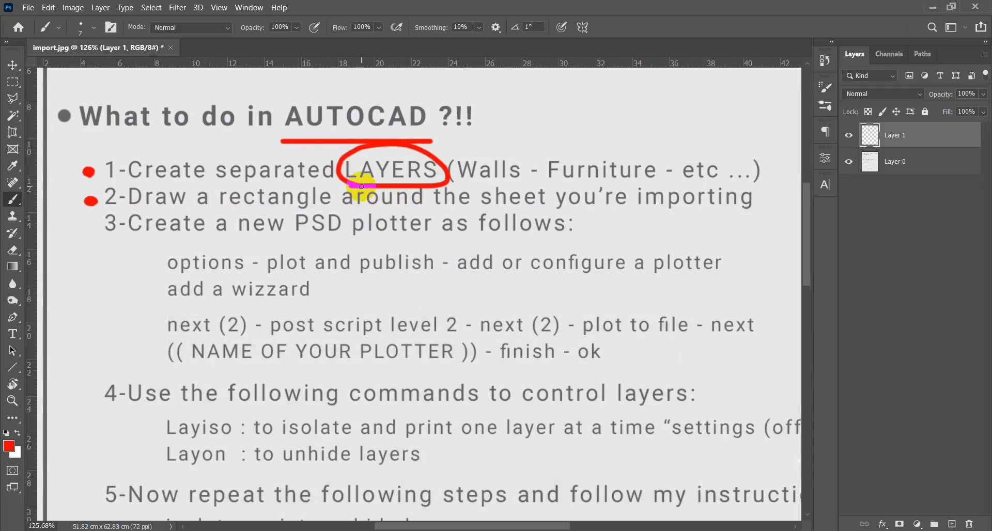
key("ctrl+z")
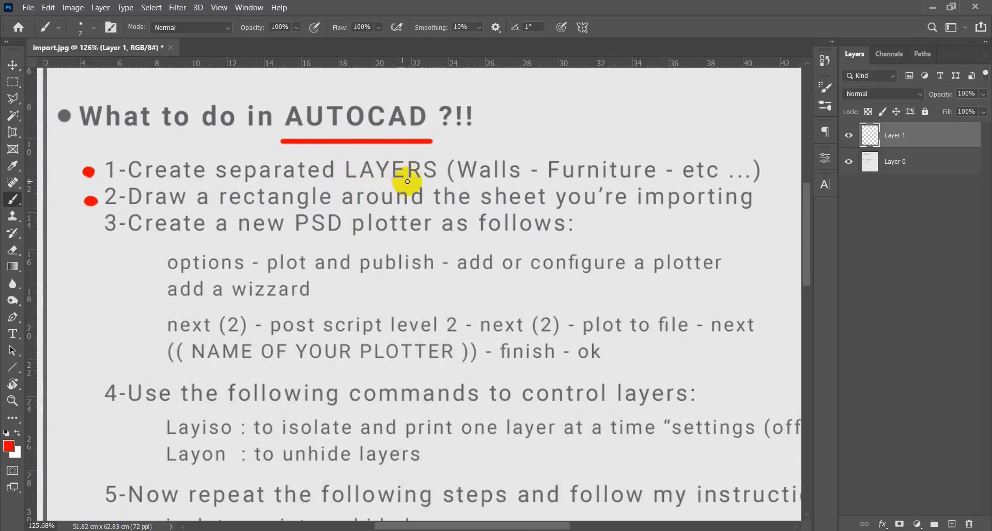
scroll(348, 233, "down", 3)
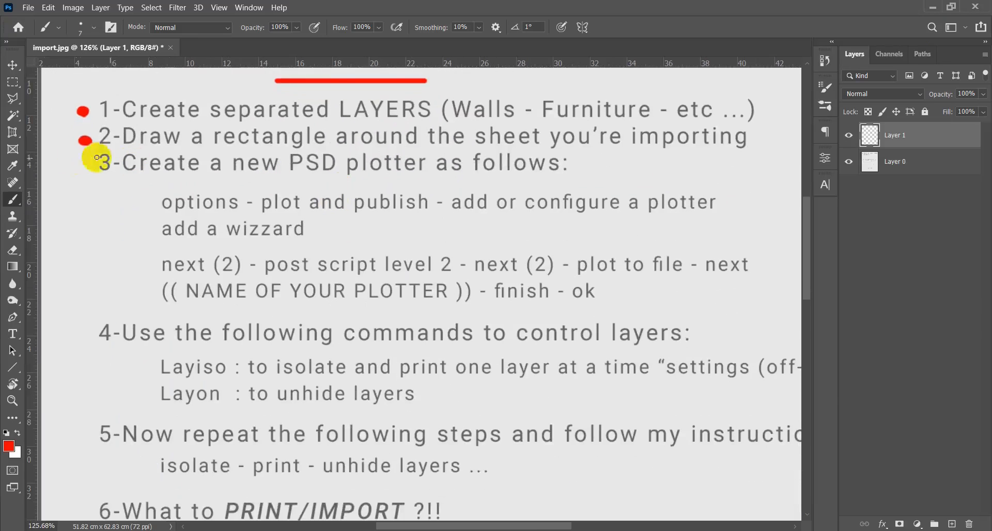
left_click_drag(86, 164, 84, 167)
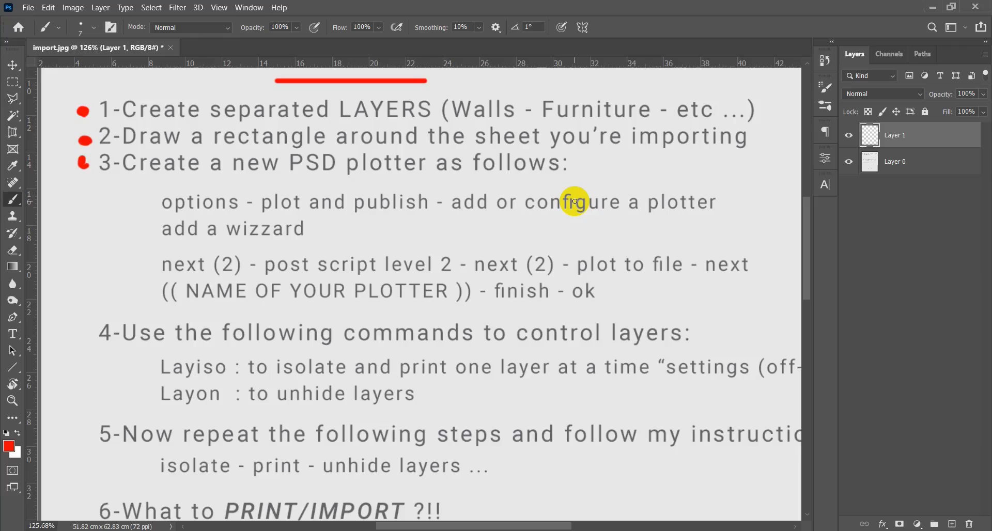
Mark the "options - plot and publish" line under instruction 3 with a red dot.
left_click_drag(408, 142, 377, 141)
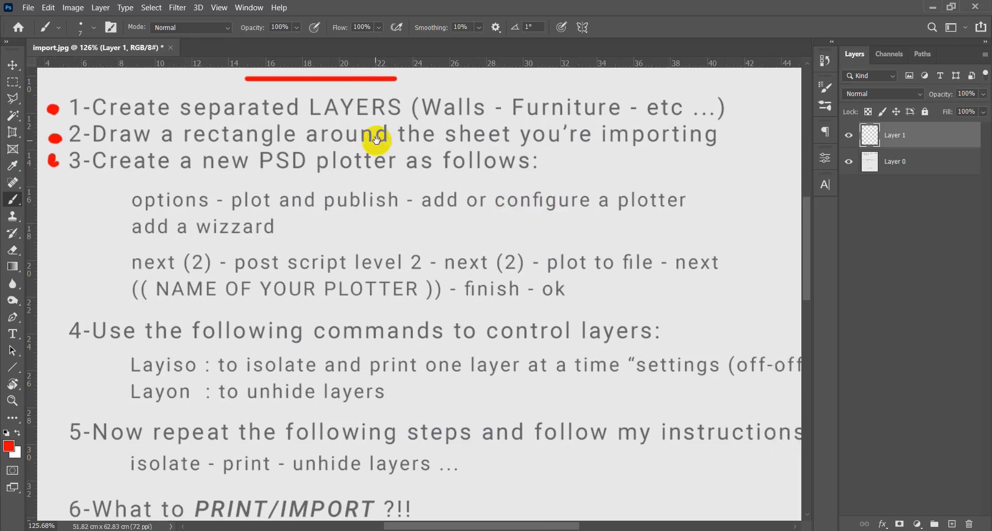
scroll(326, 233, "up", 1, "alt")
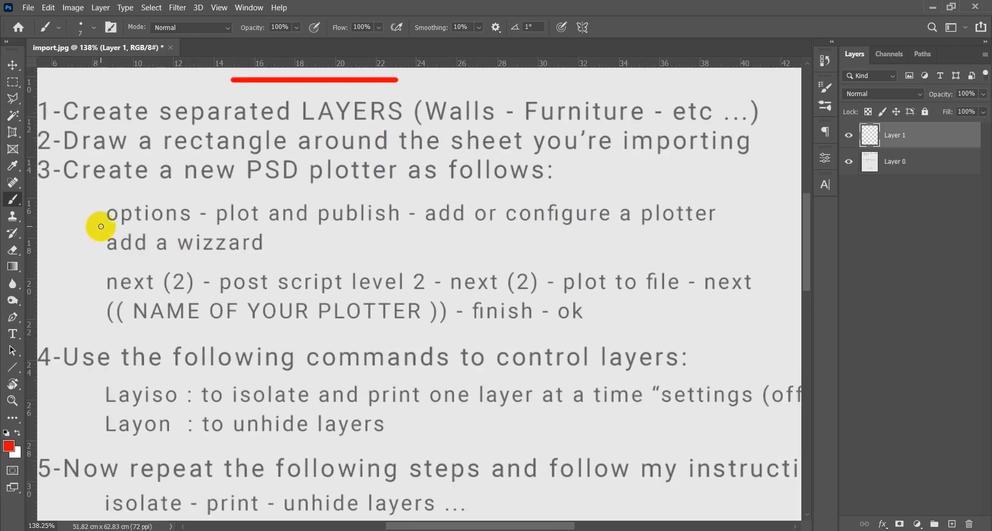
left_click_drag(129, 233, 144, 234)
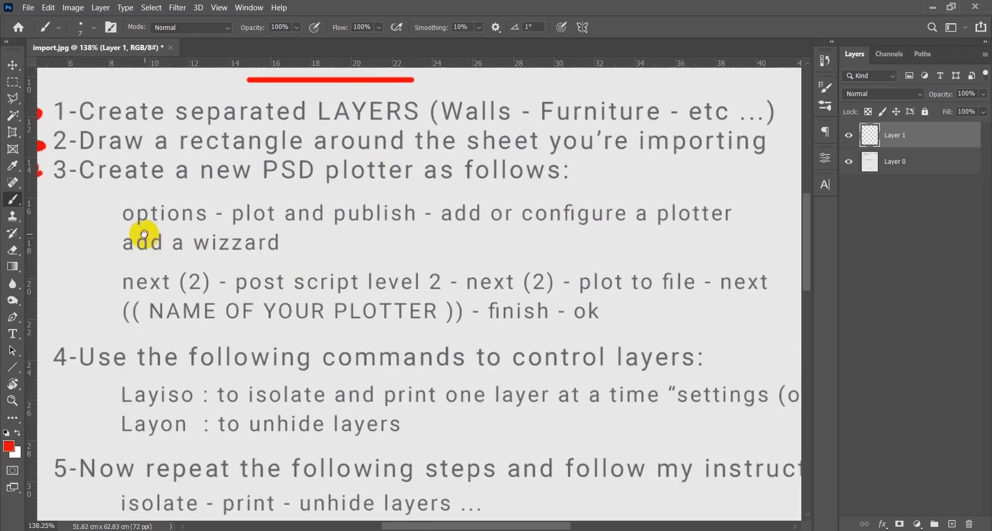
left_click(107, 216)
Arrange AutoCAD and Photoshop side by side, with the floor plan and elevation in view in AutoCAD.
left_click_drag(308, 11, 981, 207)
left_click(230, 166)
scroll(288, 303, "down", 3)
middle_click_drag(214, 266, 274, 308)
scroll(248, 316, "up", 4)
Open AutoCAD's Options dialog with the OP command and move it clear of the Photoshop instructions.
left_click(237, 345)
middle_click_drag(276, 354, 282, 334)
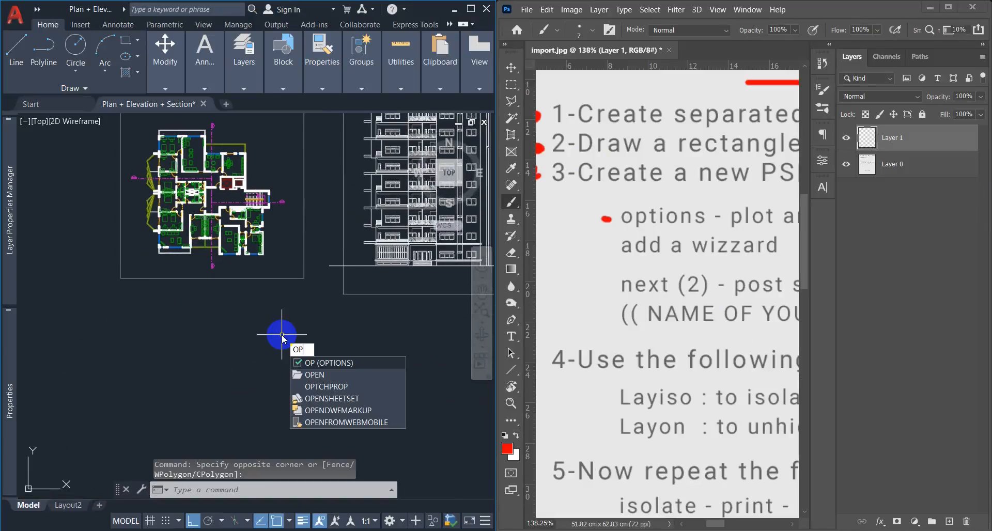
key("Return")
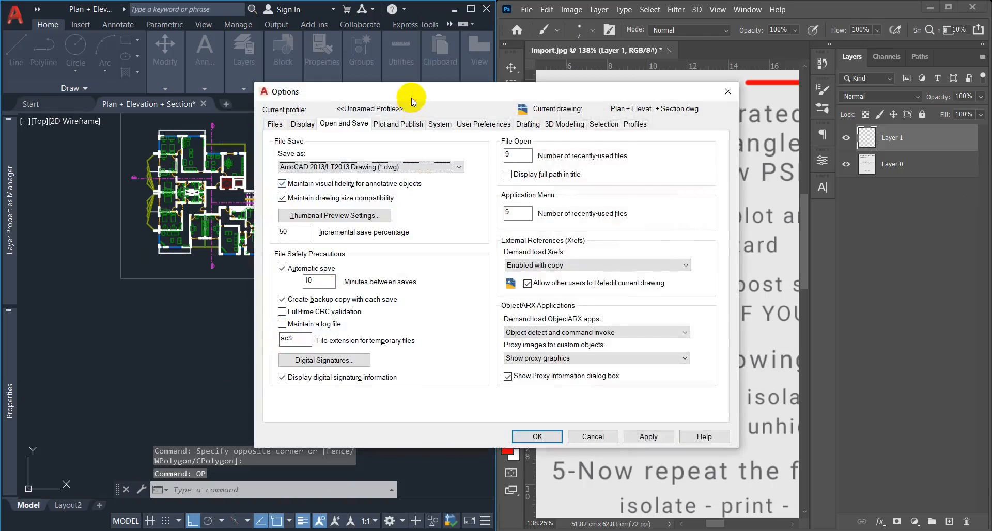
left_click_drag(412, 99, 199, 79)
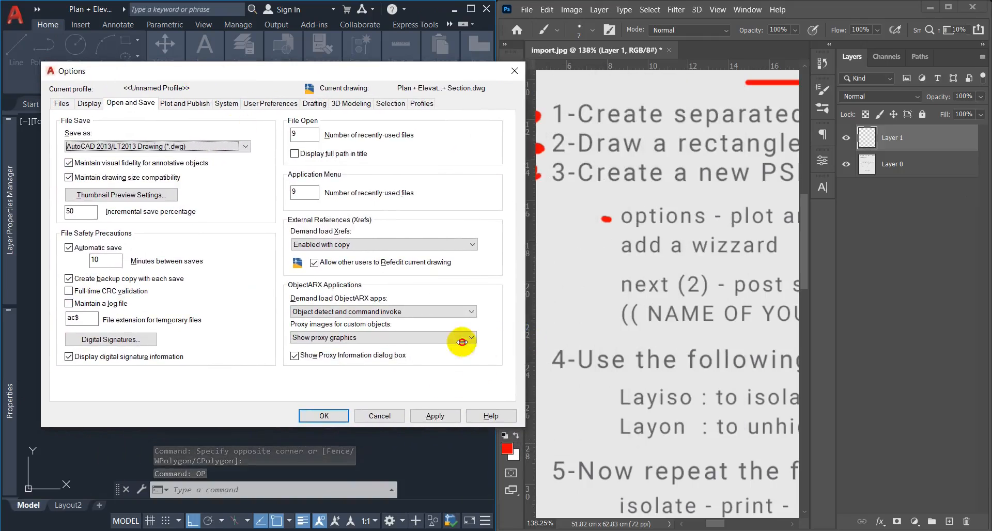
Underline "plot and publish" in red in the Photoshop instructions, and show the Plot and Publish settings in AutoCAD's Options dialog.
left_click(716, 274)
left_click_drag(716, 275, 574, 312)
left_click_drag(585, 268, 746, 267)
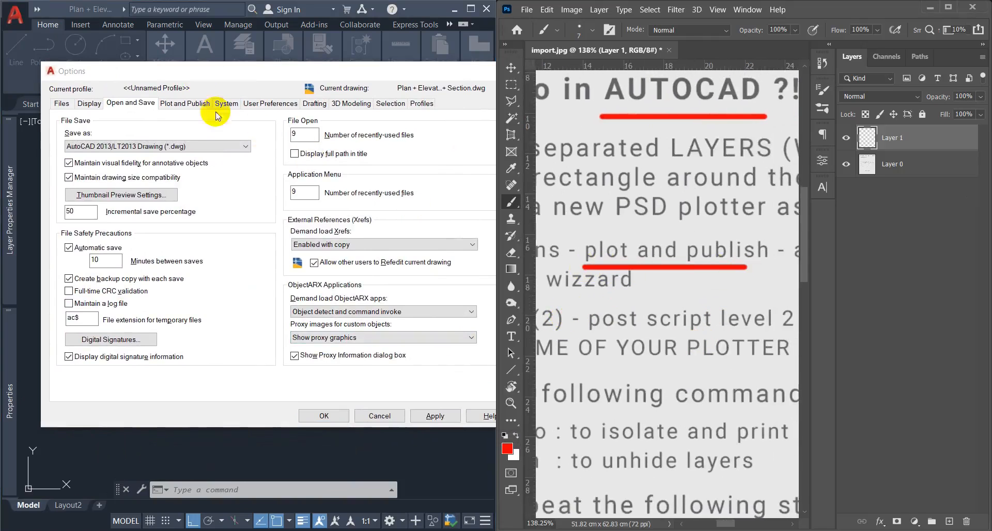
left_click(185, 103)
left_click_drag(201, 70, 175, 71)
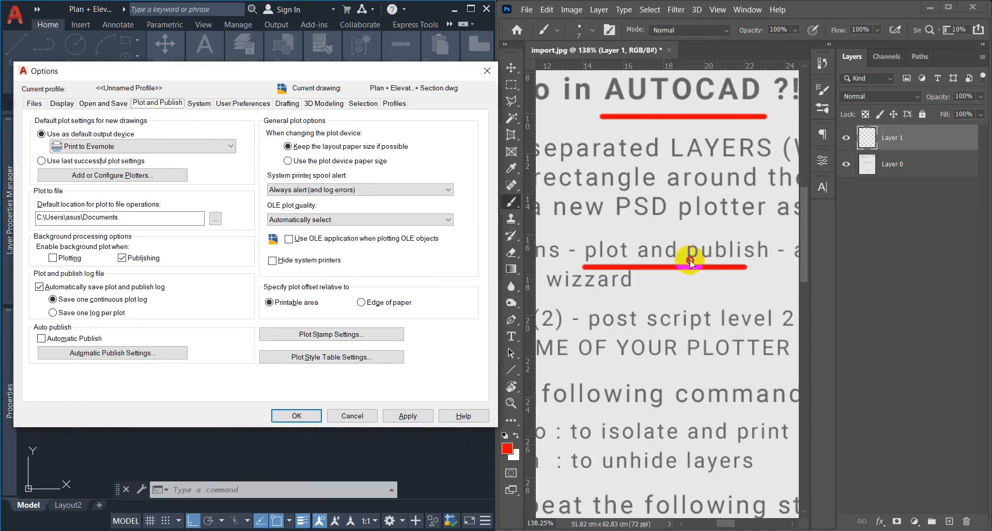
Underline "add or configure a plotter" in red in the Photoshop instructions.
scroll(687, 259, "right", 5)
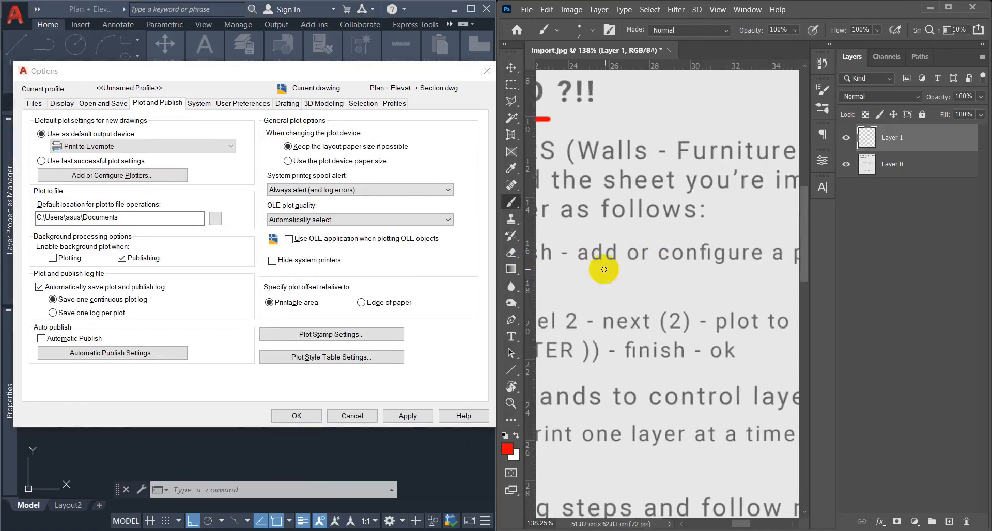
left_click_drag(593, 269, 774, 273)
mouse_move(631, 321)
left_mouse_down()
mouse_move(734, 310)
mouse_move(688, 314)
left_mouse_up()
left_click_drag(764, 200, 622, 260)
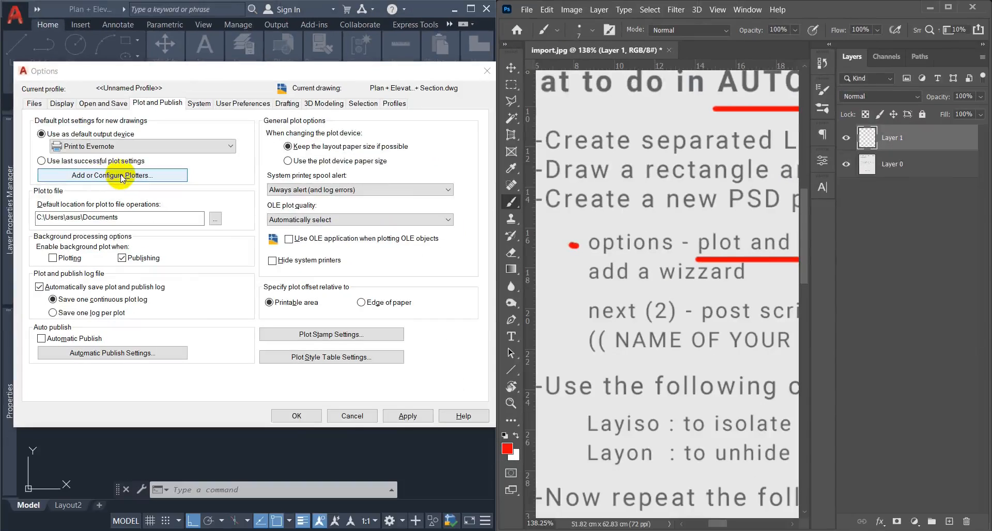
Open the Plotters folder from AutoCAD's plot options and narrow its window so the Photoshop instructions stay readable.
left_click(122, 175)
left_click_drag(516, 112, 349, 75)
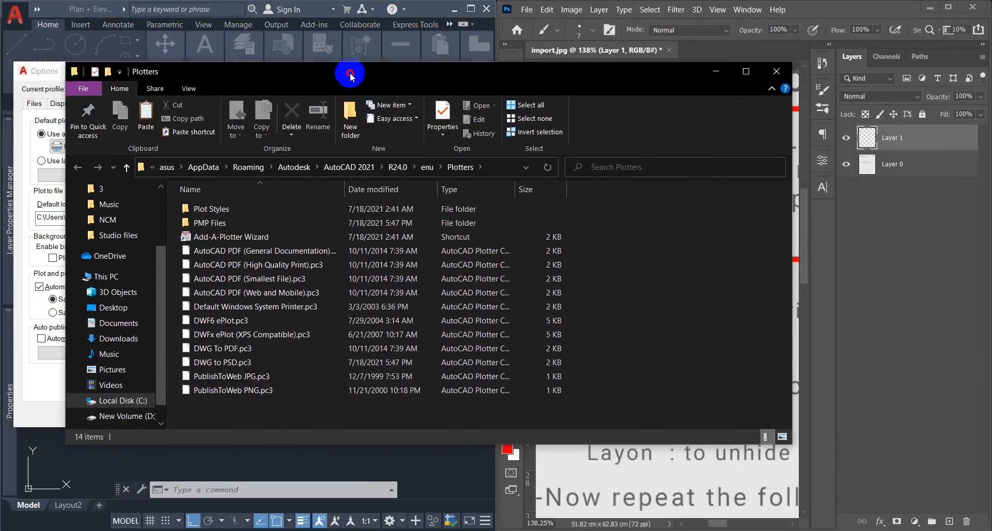
left_click_drag(791, 261, 471, 274)
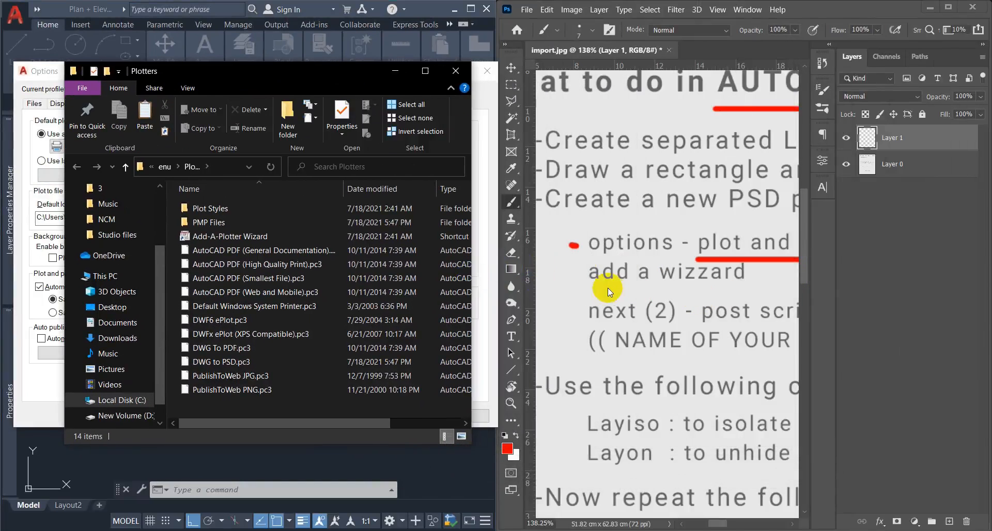
Underline "add a wizzard" in red in the instructions and launch the Add-A-Plotter Wizard from the Plotters folder.
left_click(589, 286)
left_click_drag(591, 287, 739, 287)
left_click(248, 71)
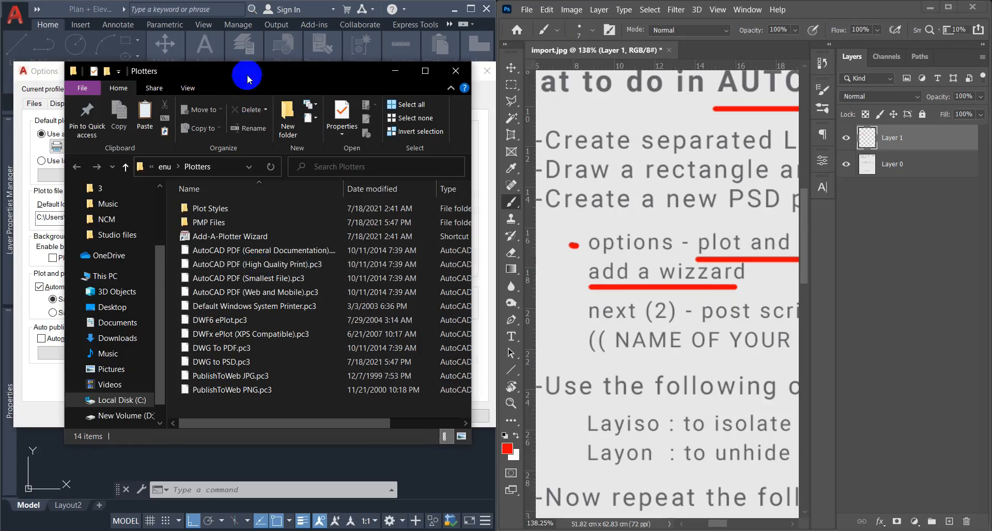
left_click(245, 238)
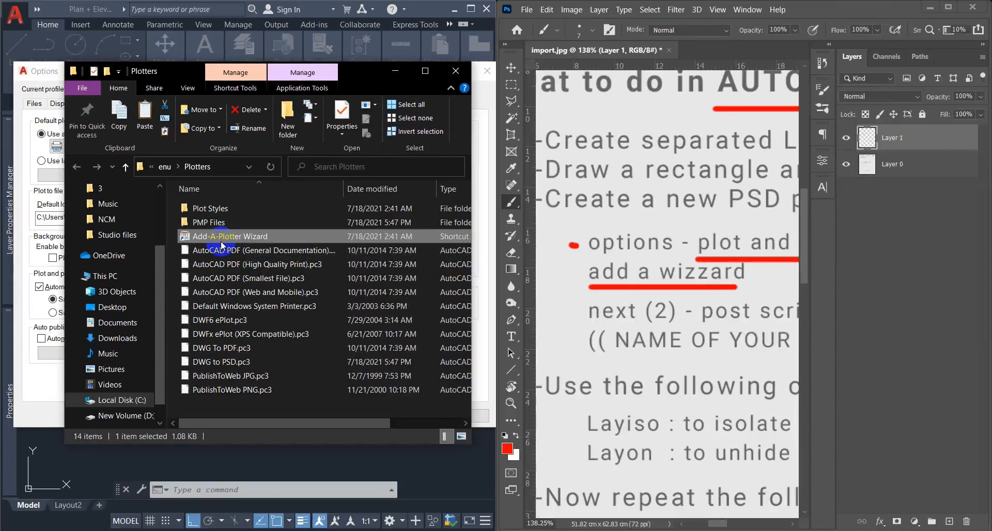
double_click(222, 243)
left_click_drag(437, 163, 257, 126)
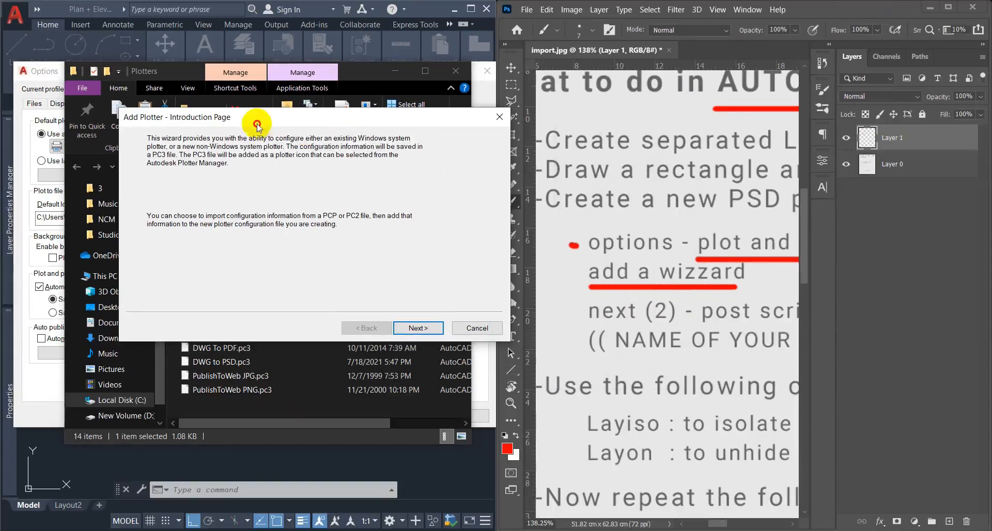
Advance the Add Plotter wizard to the plotter model choice, keeping My Computer as the configuration option.
left_click(725, 306)
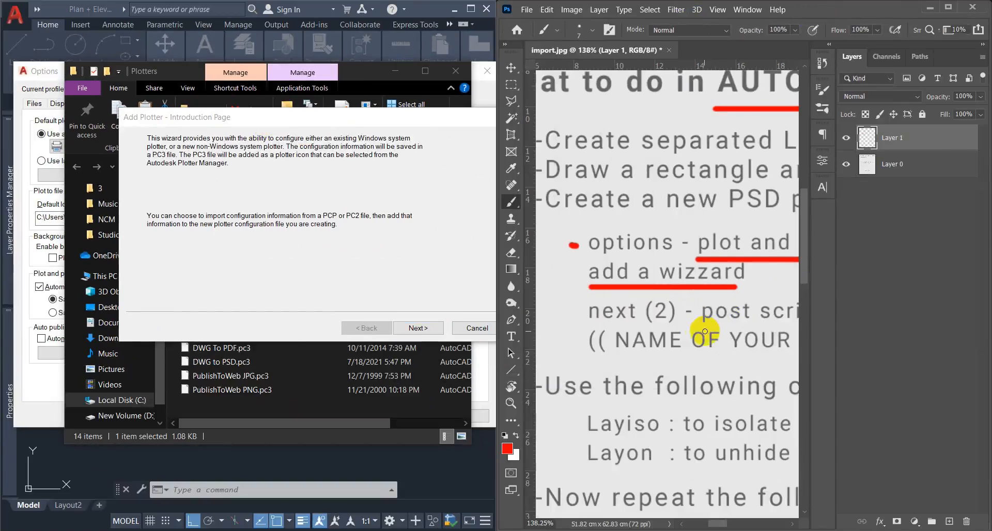
left_click_drag(689, 326, 673, 260)
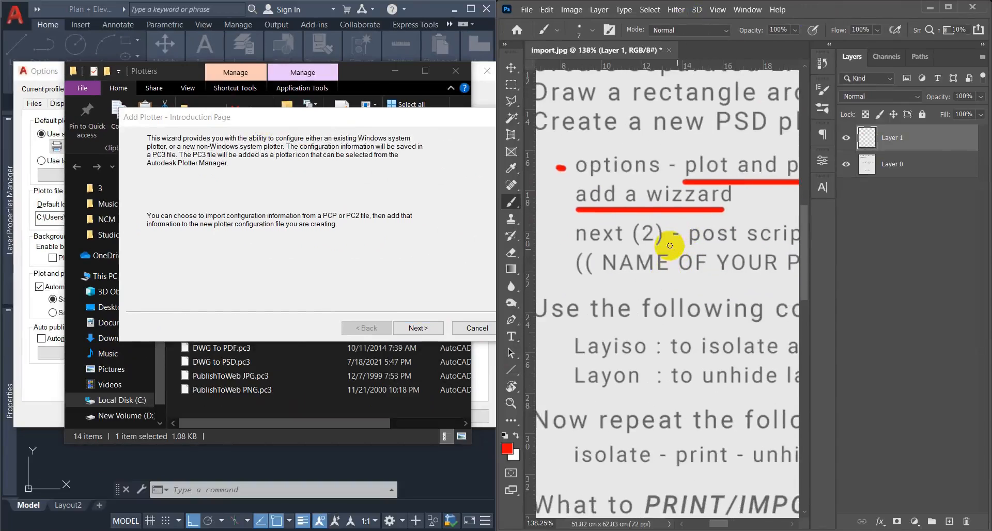
left_click_drag(330, 117, 273, 110)
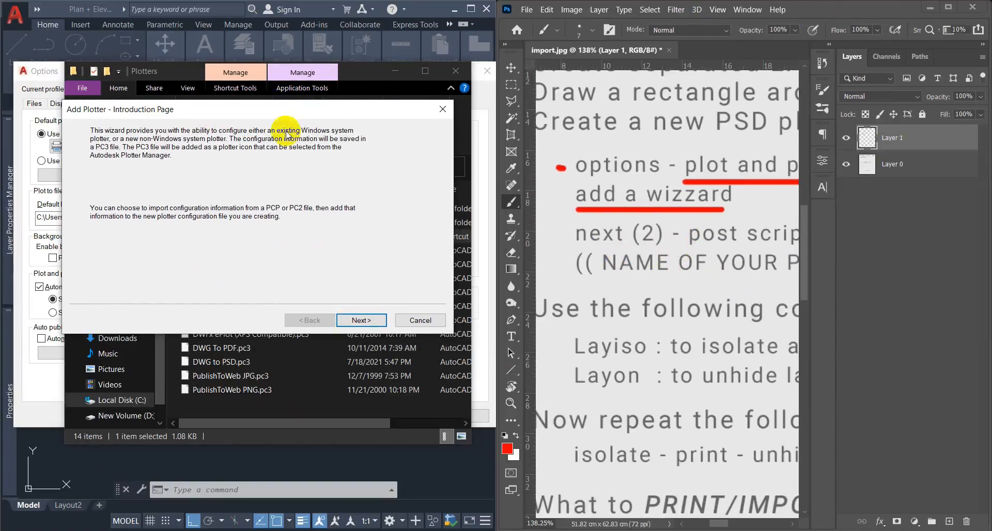
left_click(376, 321)
left_click(362, 322)
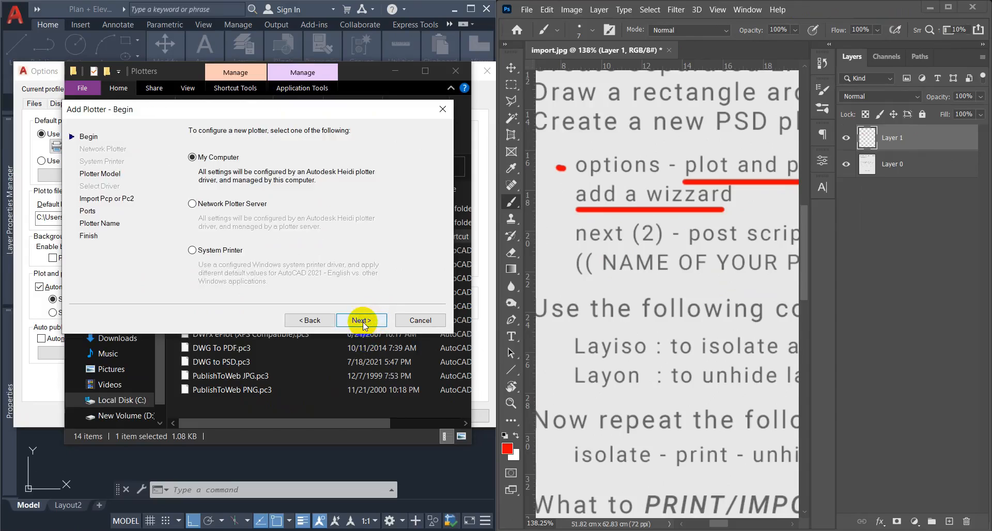
Choose the Adobe PostScript Level 2 plotter model and continue to the Ports page without importing a PCP or PC2 file.
left_click_drag(705, 283, 622, 303)
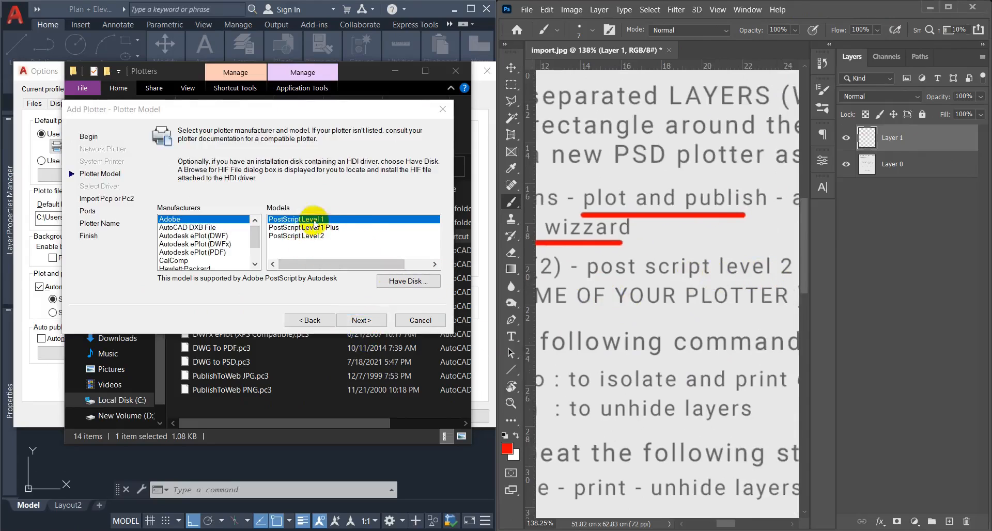
left_click(319, 238)
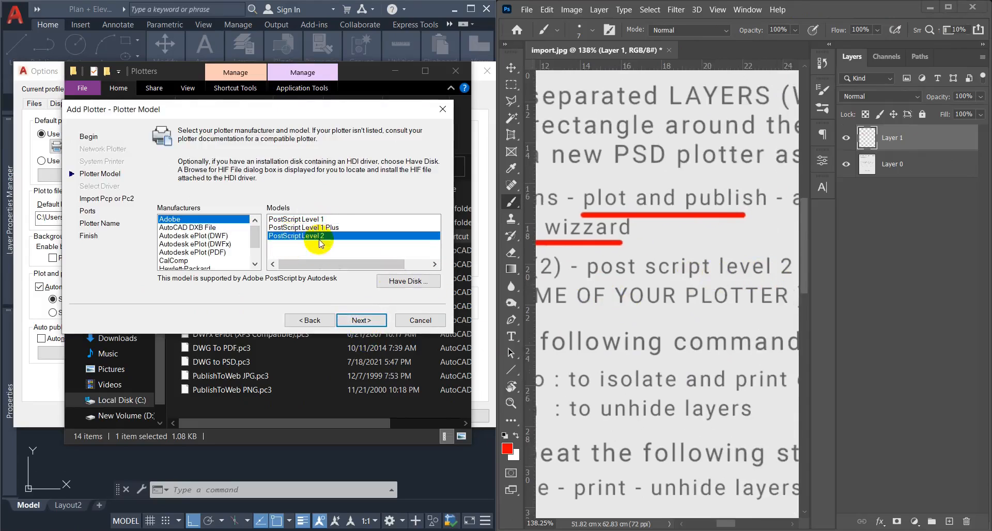
left_click_drag(701, 308, 641, 301)
left_click(360, 320)
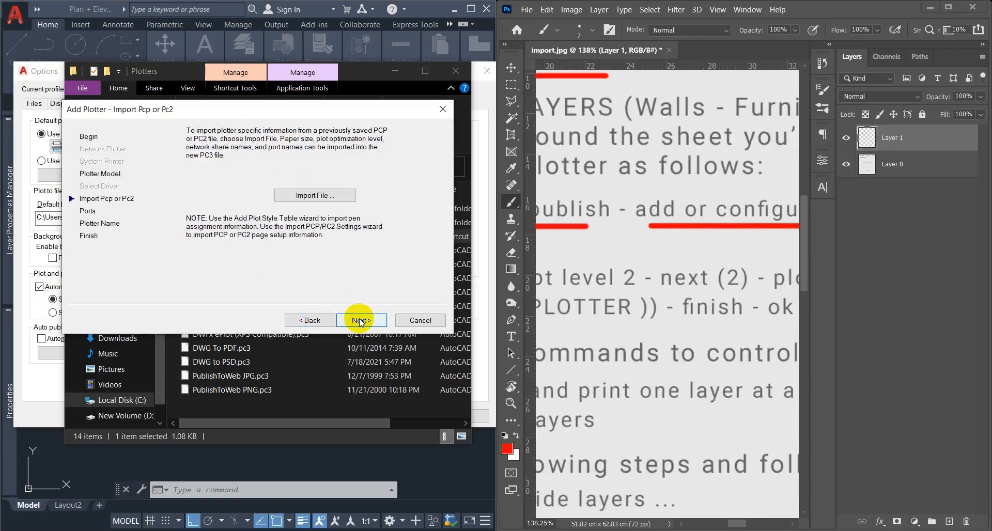
left_click(360, 320)
Underline "plot to file" in red in the Photoshop instructions.
left_click_drag(728, 252, 623, 258)
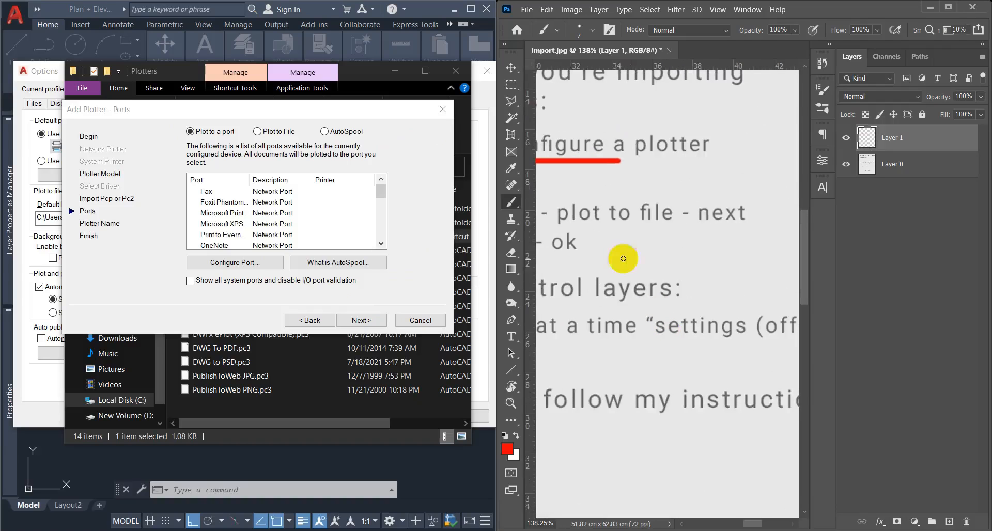
left_click_drag(559, 230, 664, 229)
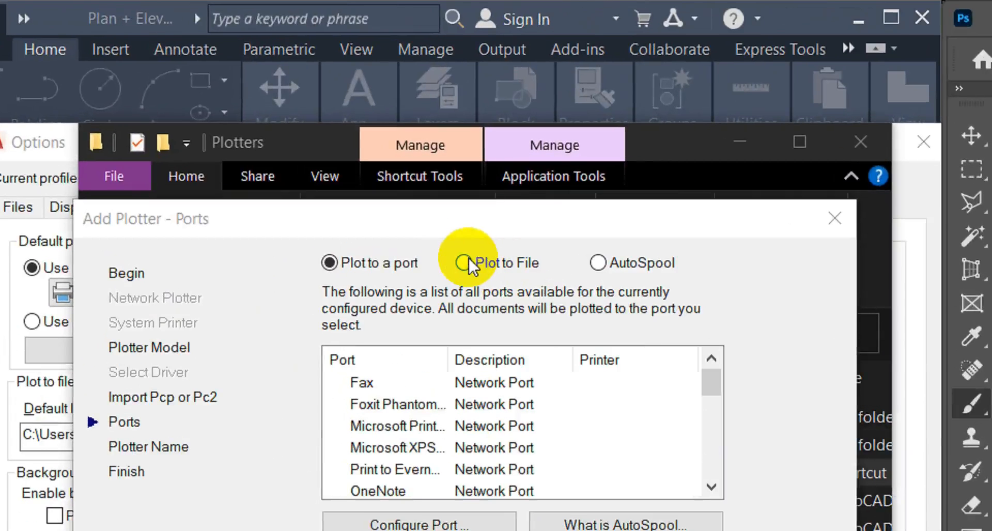
Set the new plotter to plot to file and continue to the Plotter Name page.
left_click(261, 133)
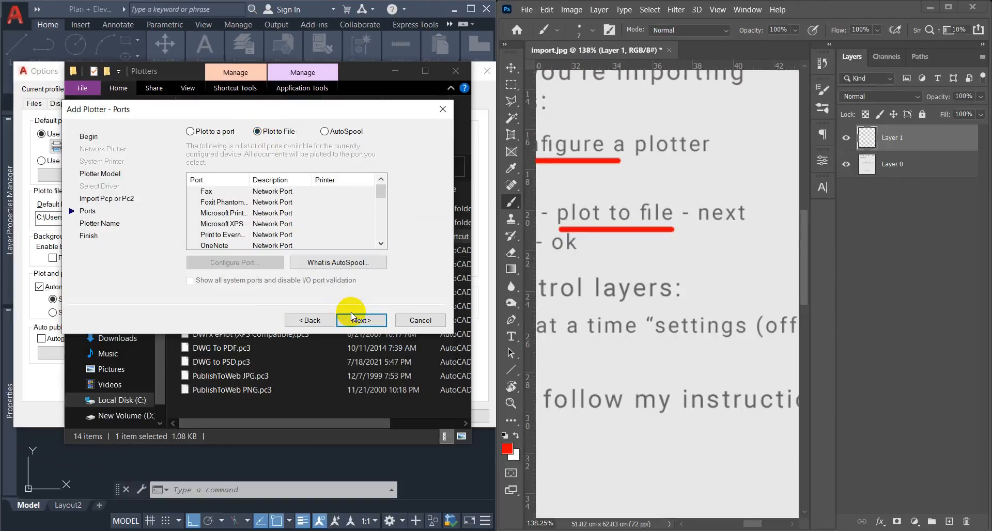
left_click(351, 316)
left_click(585, 308)
left_click_drag(585, 309, 678, 381)
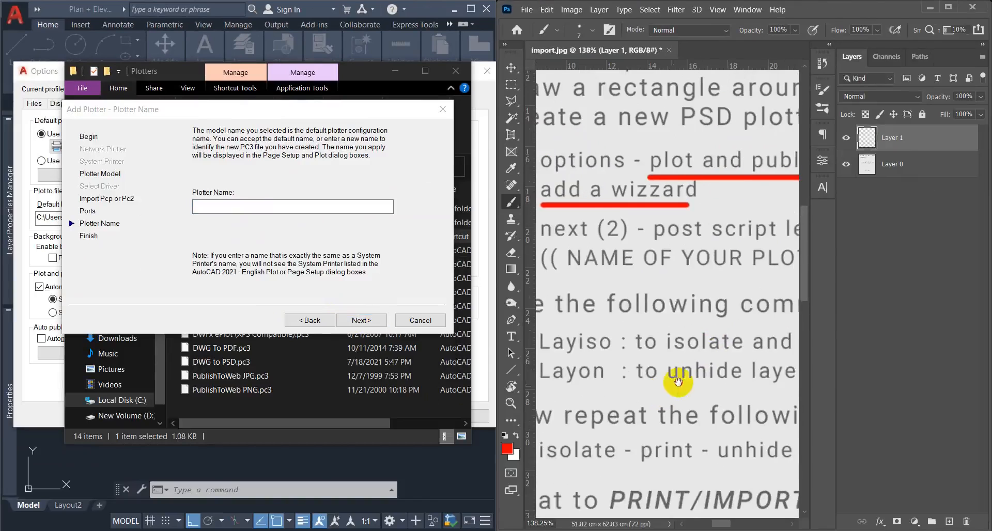
Try to name the new plotter "DWG to PSD", and cancel the Add Plotter wizard.
left_click(249, 209)
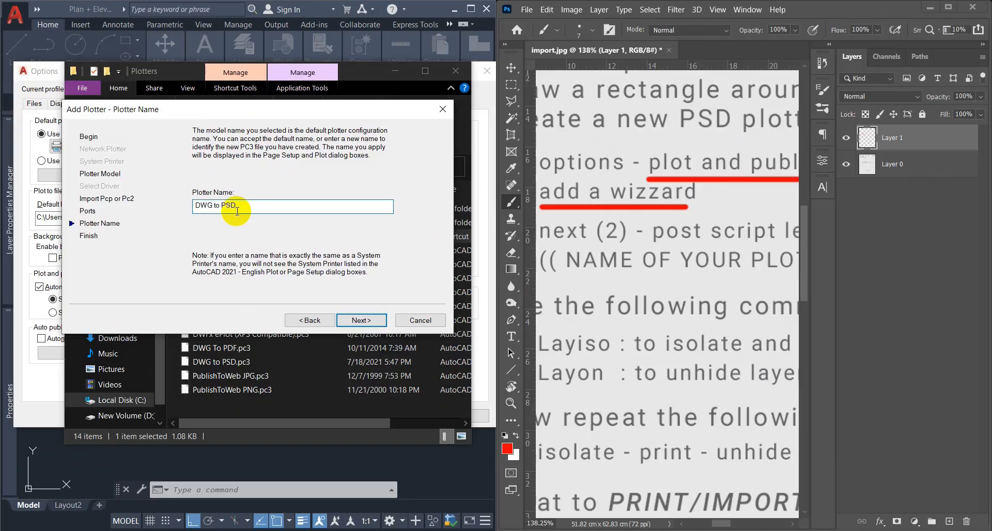
key("BackSpace")
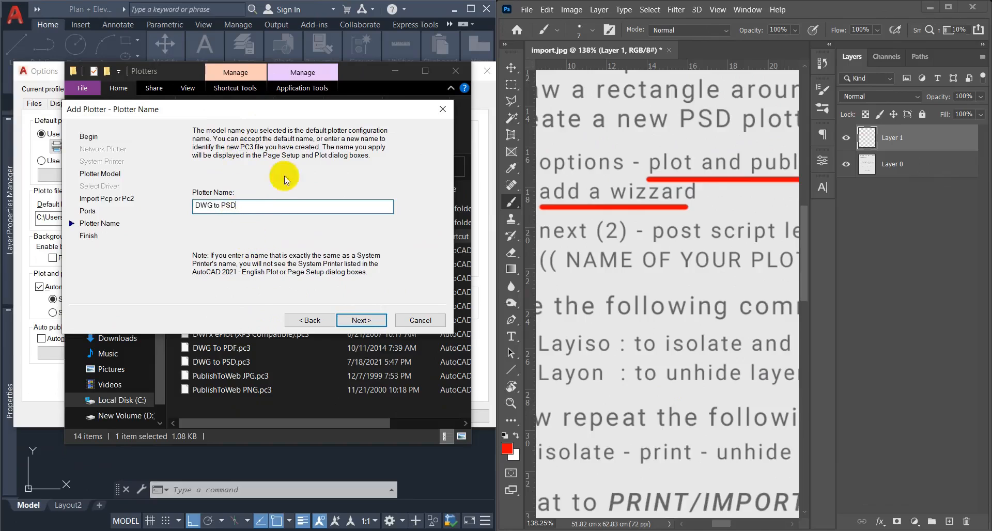
left_click(367, 321)
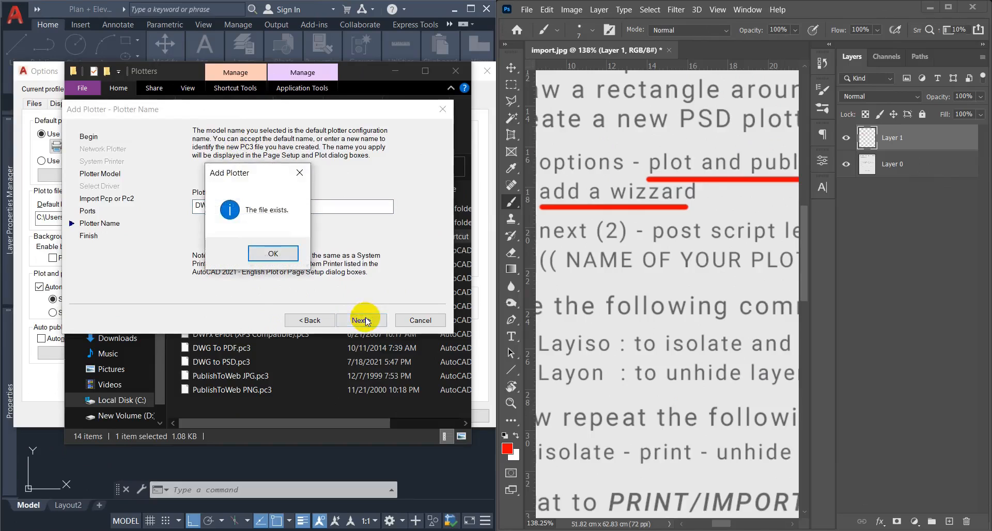
left_click_drag(239, 175, 312, 166)
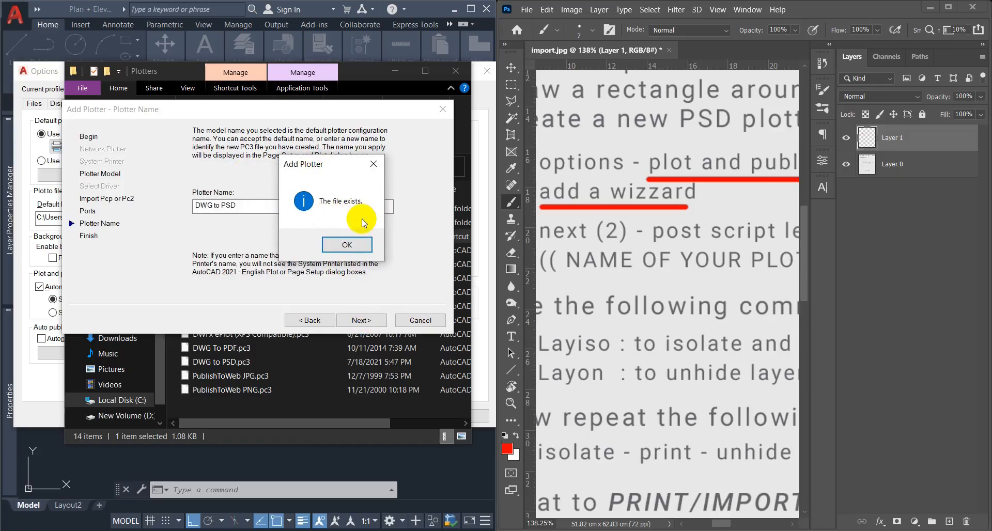
left_click(343, 246)
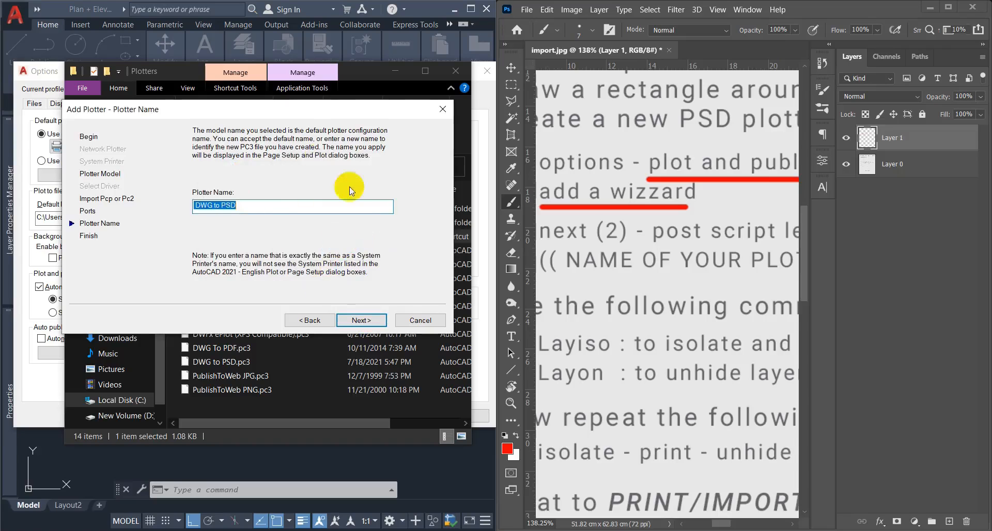
left_click_drag(317, 110, 329, 118)
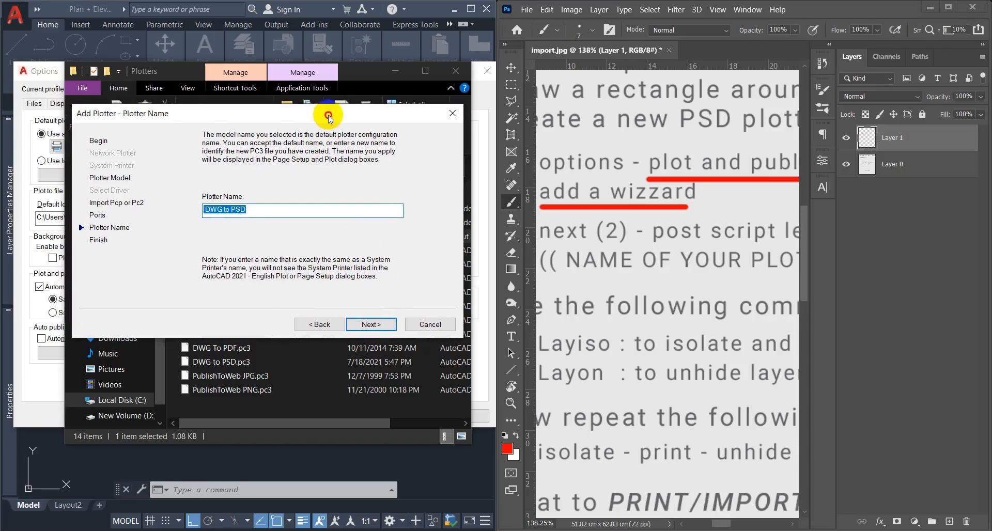
left_click(429, 324)
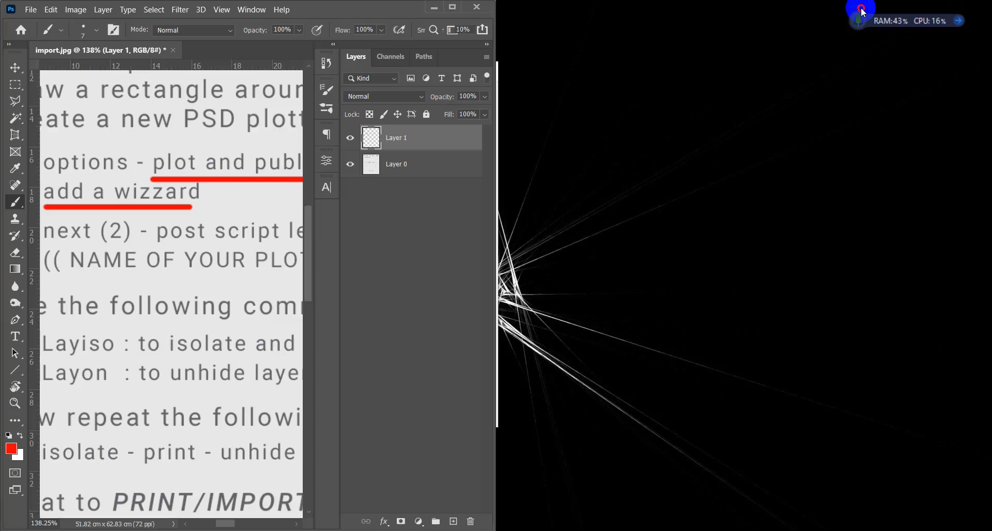
Maximize the Photoshop instructions, underline "finish" and circle "ok" in red.
left_click(453, 10)
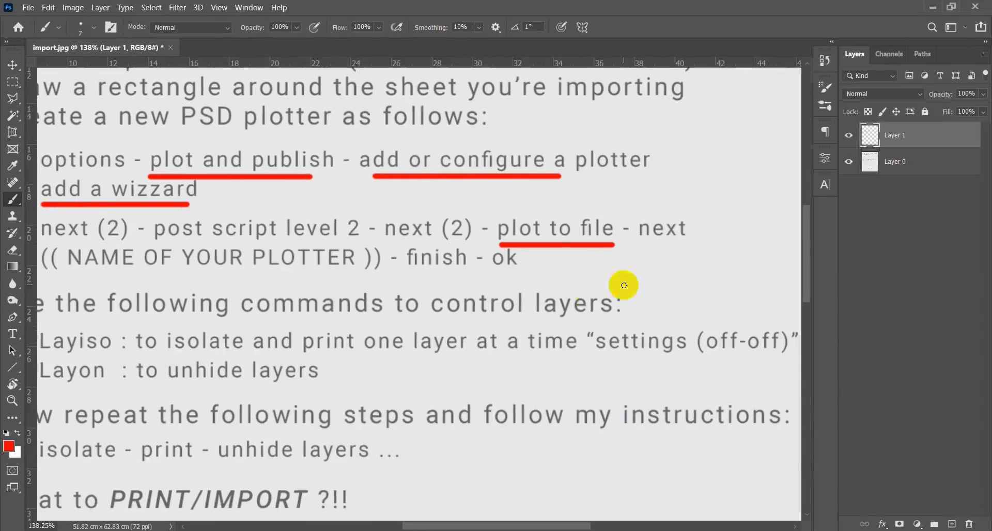
scroll(586, 293, "down", 3, "alt")
scroll(561, 309, "up", 3, "alt")
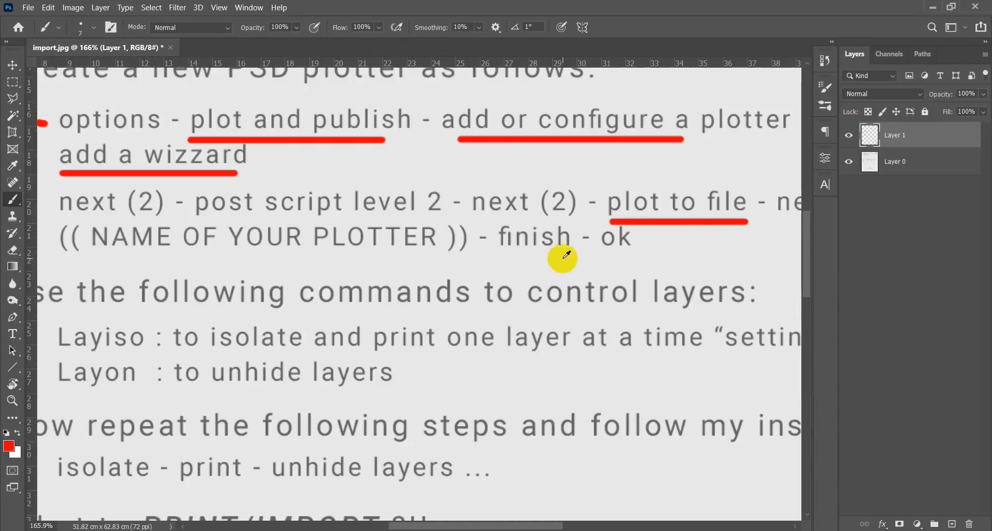
mouse_move(497, 256)
left_mouse_down()
mouse_move(589, 257)
mouse_move(609, 213)
mouse_move(593, 264)
left_mouse_up()
Switch to AutoCAD and accept the plot and publish settings in the Options dialog.
key("alt+Tab")
left_click(505, 283)
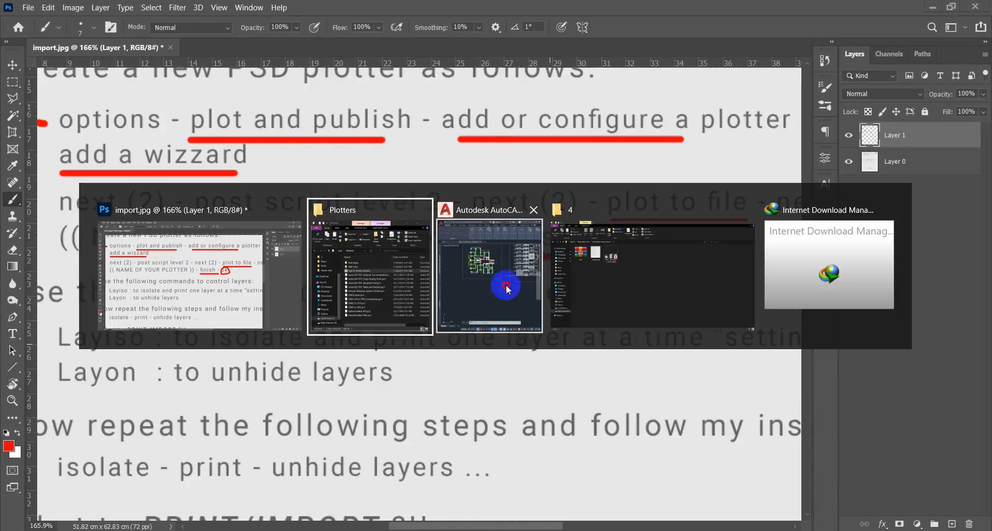
left_click_drag(264, 75, 255, 72)
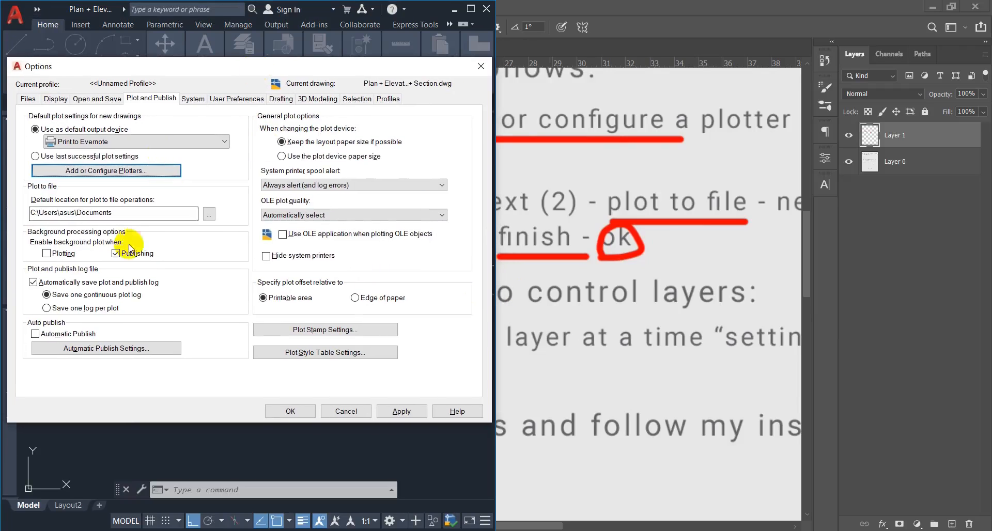
left_click(291, 411)
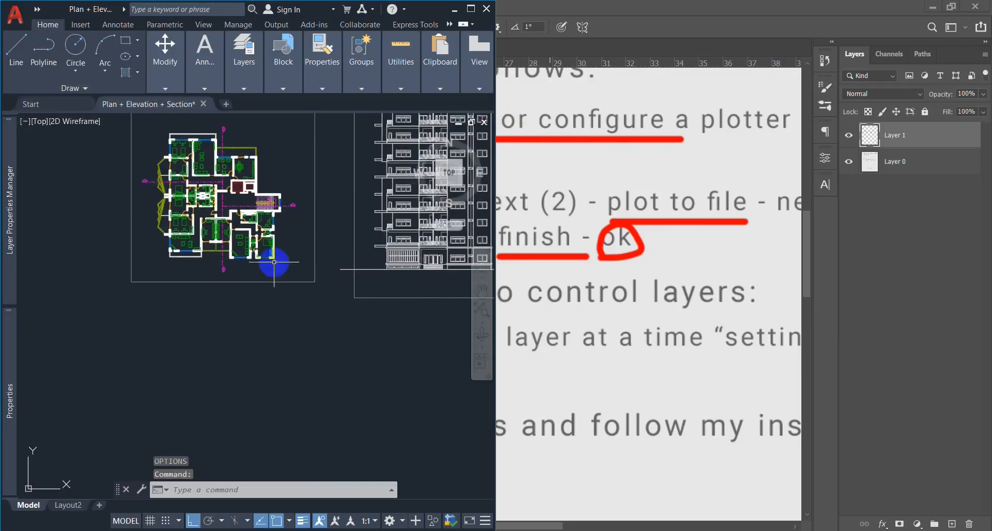
scroll(278, 305, "down", 3)
mouse_move(452, 54)
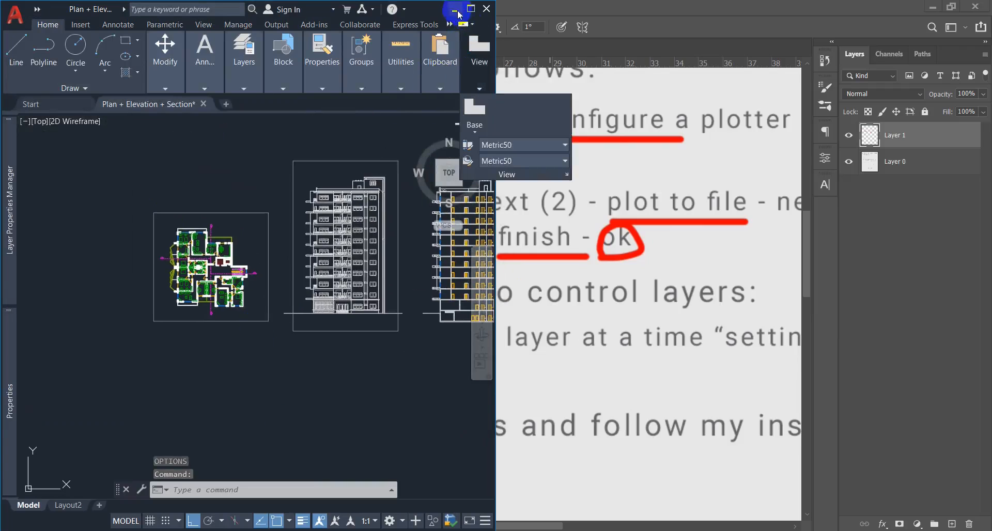
Return to the Photoshop instructions and draw a red bracket beside the Layiso and Layon lines.
left_click(454, 9)
scroll(422, 283, "down", 5)
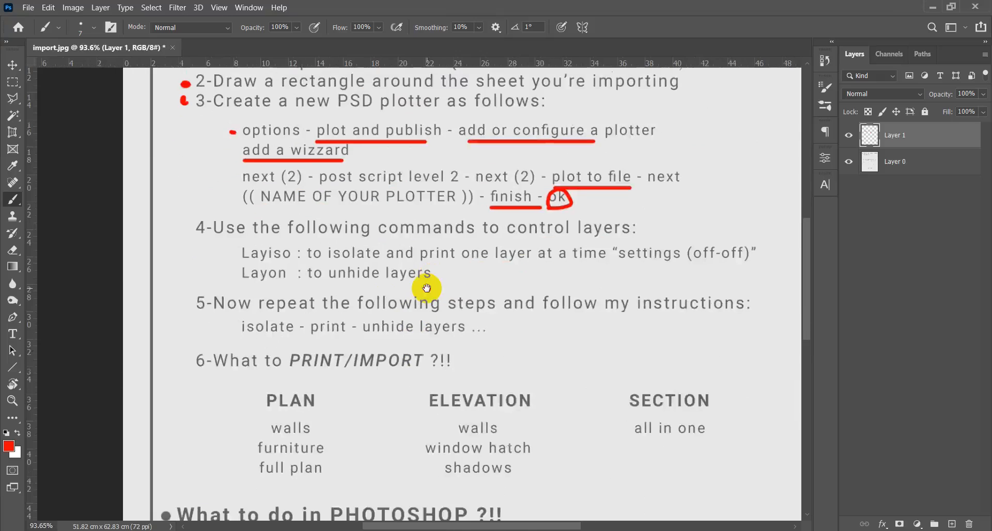
scroll(424, 283, "up", 2, "alt")
left_click_drag(398, 327, 396, 331)
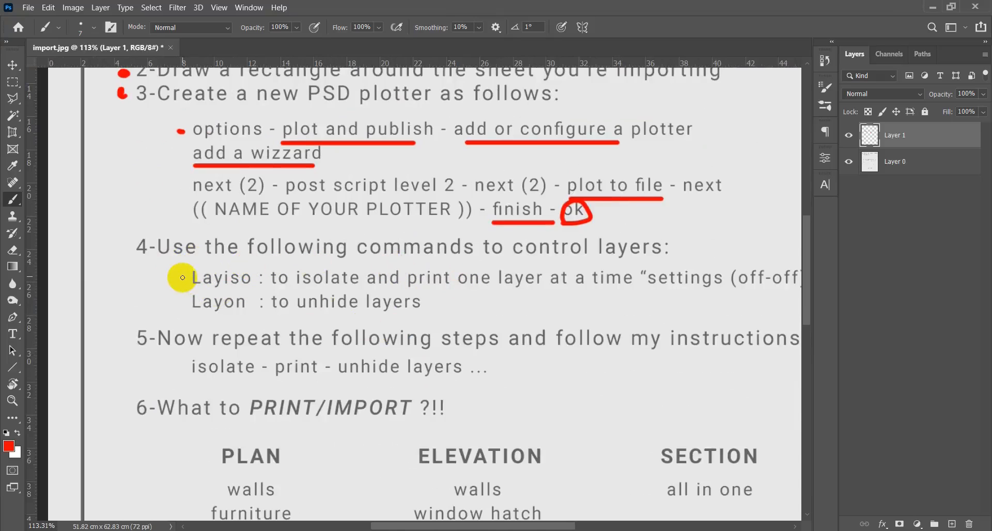
left_click_drag(183, 308, 182, 308)
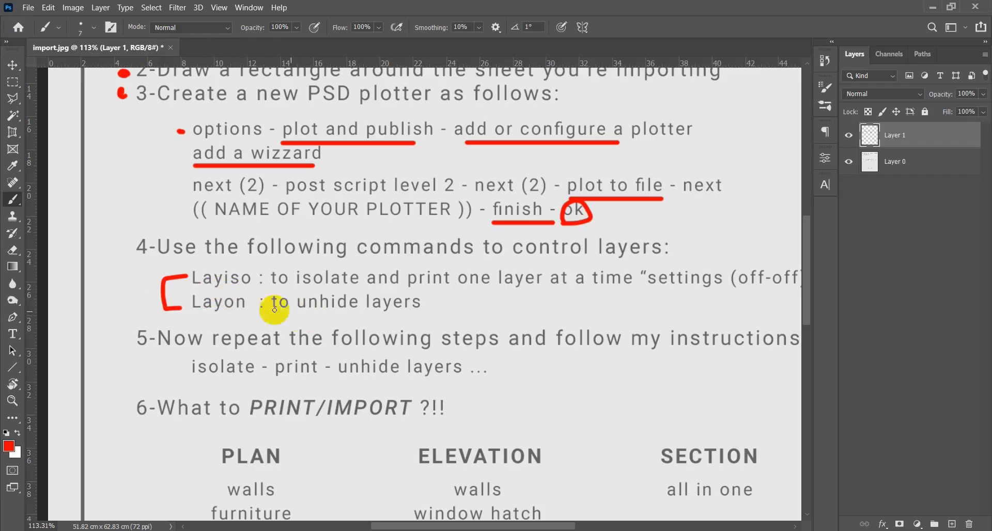
left_click_drag(538, 333, 481, 334)
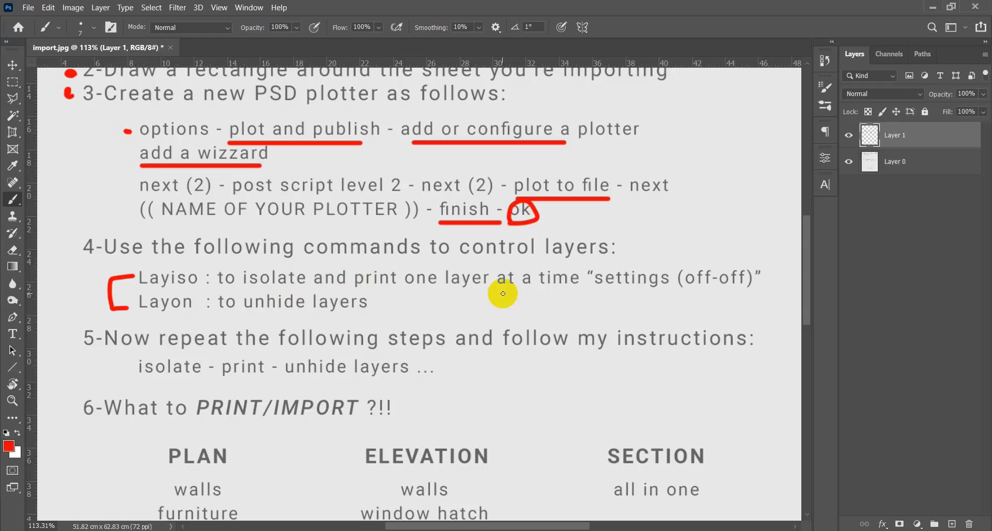
Switch to AutoCAD, maximize it and isolate the walls' layer with LAYISO by picking a plan wall near the stairs.
key("alt+Tab")
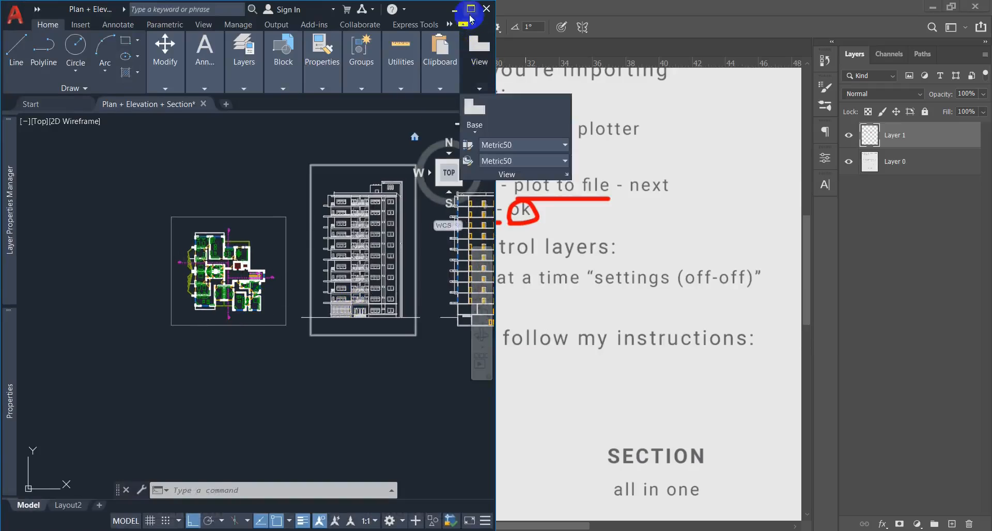
left_click(470, 9)
scroll(472, 303, "up", 5)
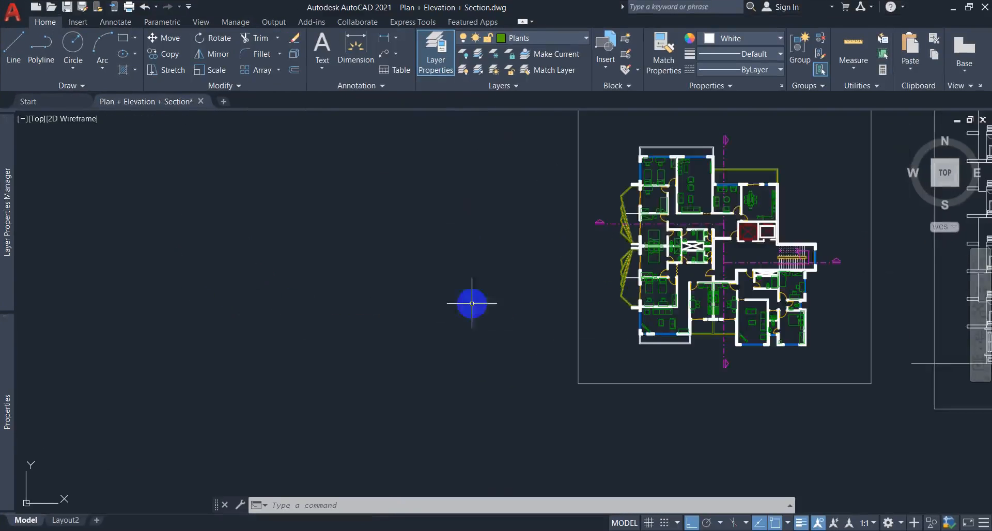
scroll(461, 345, "down", 2)
scroll(461, 344, "down", 3)
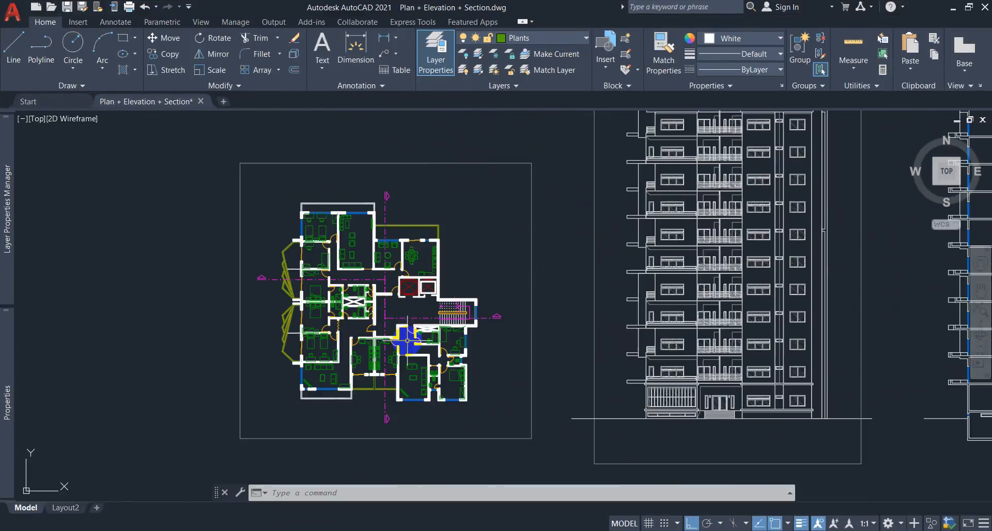
type("`3")
key("space")
scroll(460, 301, "up", 6)
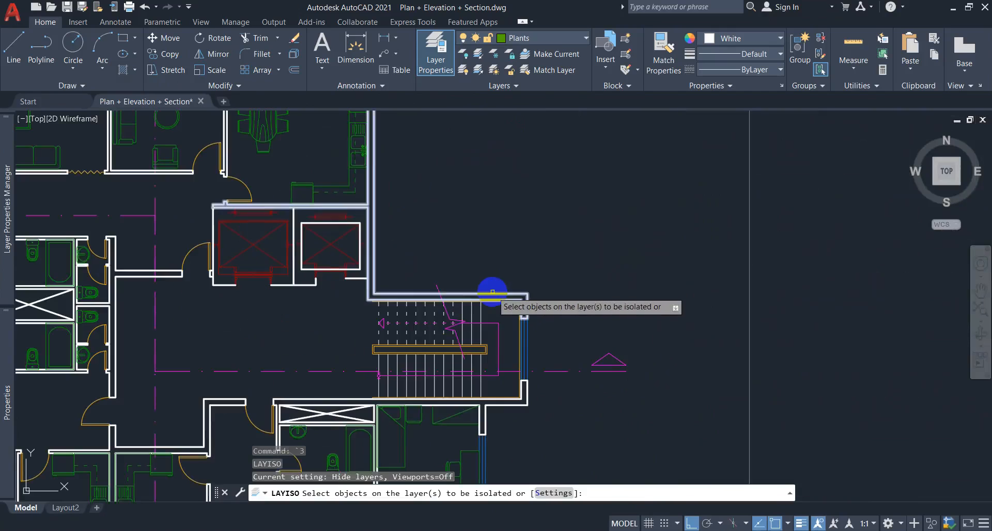
left_click(492, 291)
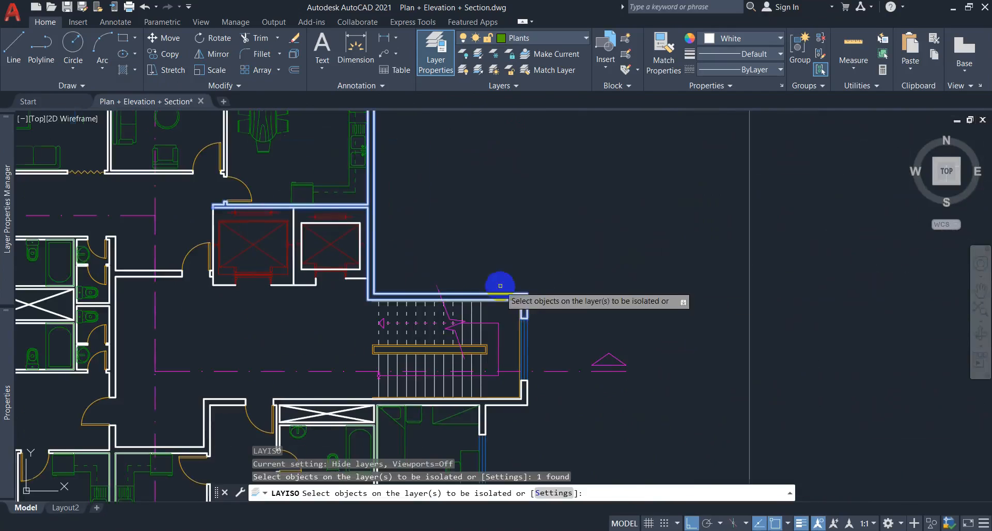
scroll(496, 295, "down", 5)
middle_click_drag(496, 296, 478, 292)
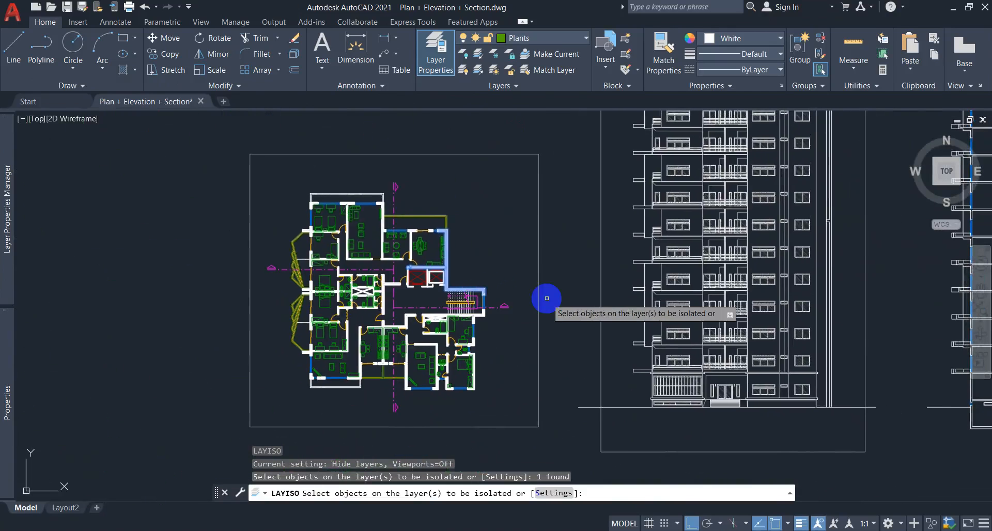
key("space")
Select the wall linework of the plan, elevation and section, and clear the selection.
left_click(519, 148)
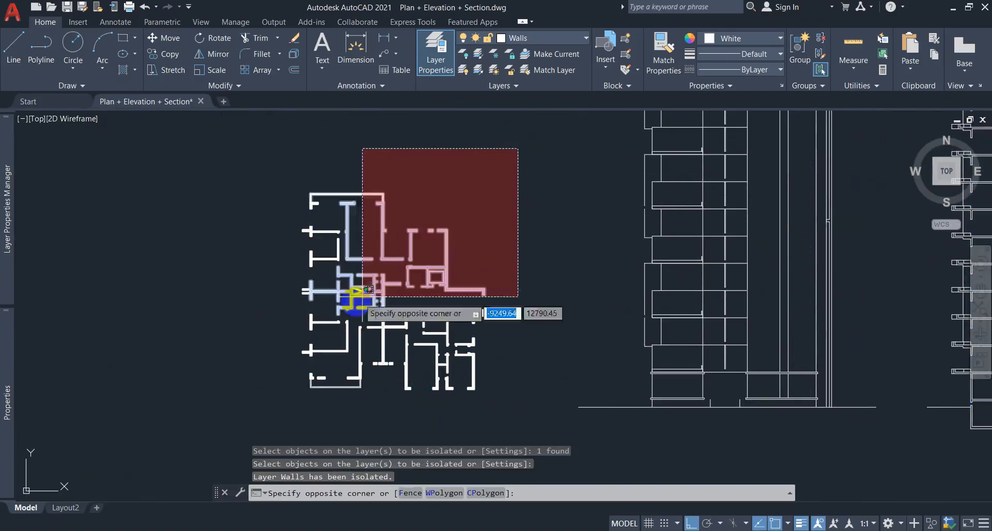
left_click(290, 384)
scroll(290, 384, "down", 4)
left_click(406, 392)
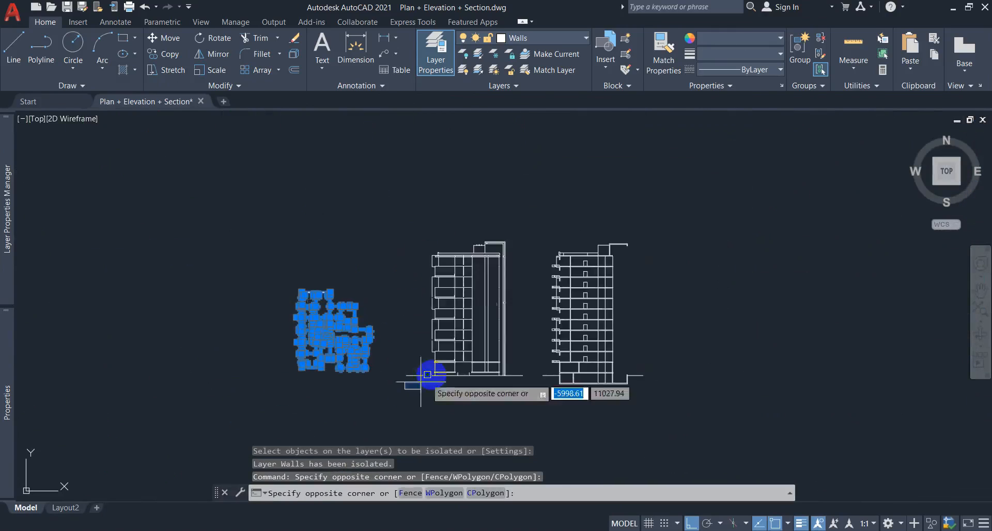
left_click(717, 194)
key("Escape")
key("Escape")
key("Escape")
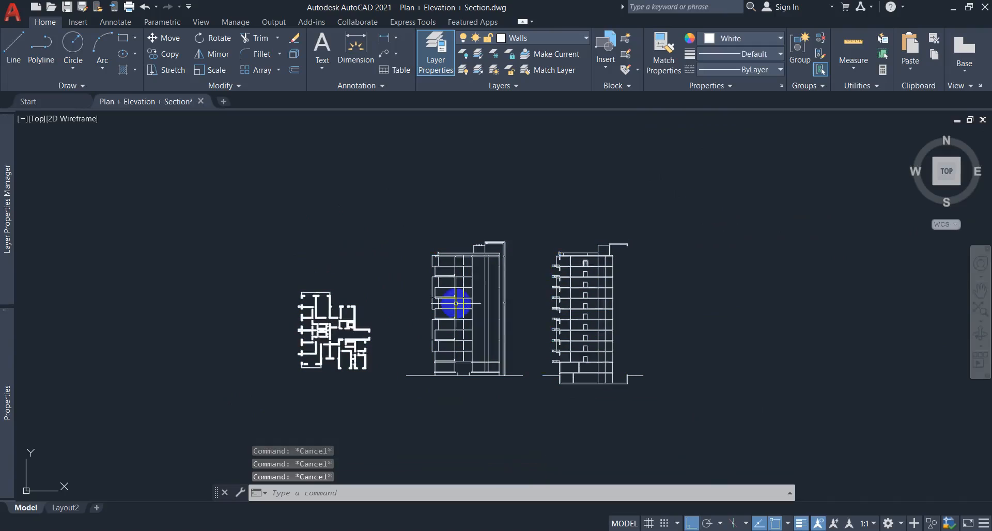
Turn all hidden layers back on with the LAYON command.
scroll(306, 328, "up", 5)
middle_click_drag(371, 339, 372, 338)
type("layon")
key("Return")
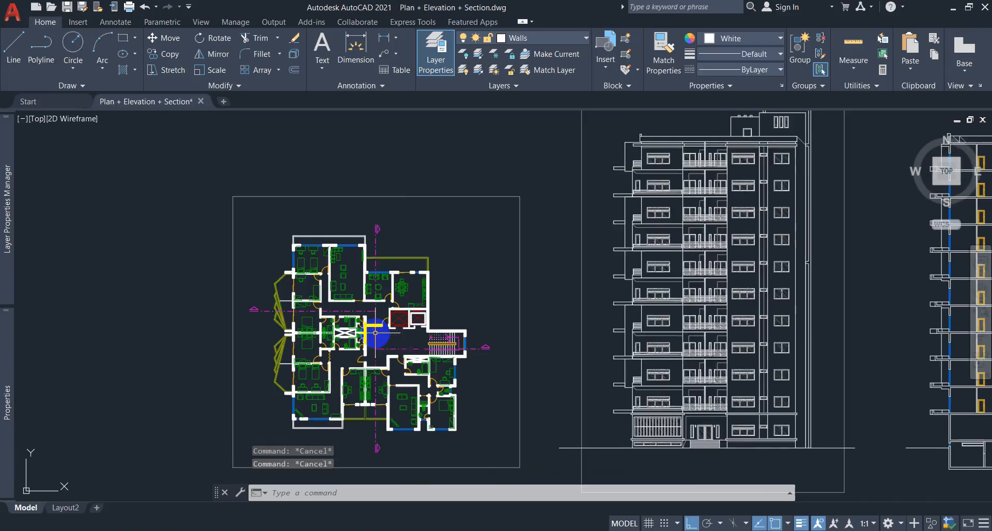
Switch to Photoshop and underline "Layiso", "Layon" and "unhide layers" in red in the instructions.
key("alt+Tab")
left_click(406, 292)
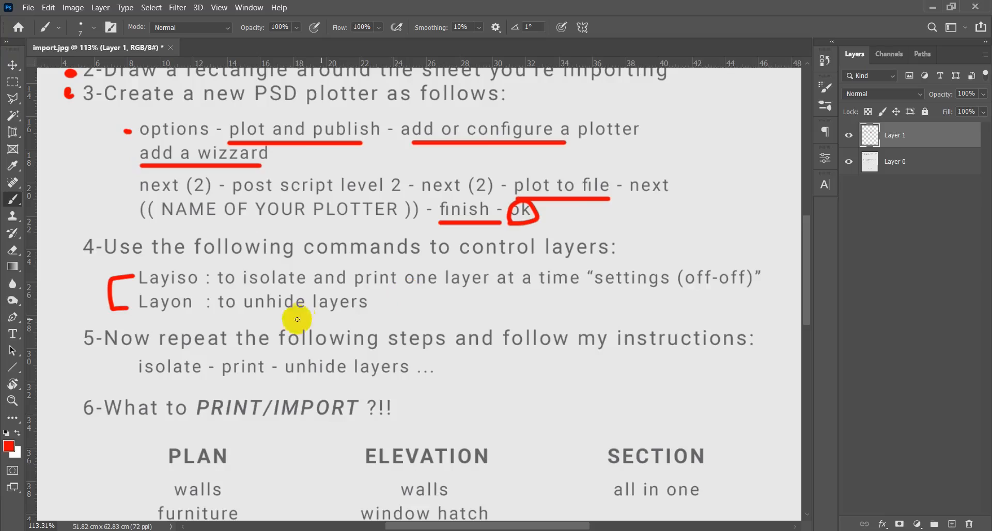
left_click_drag(139, 316, 185, 318)
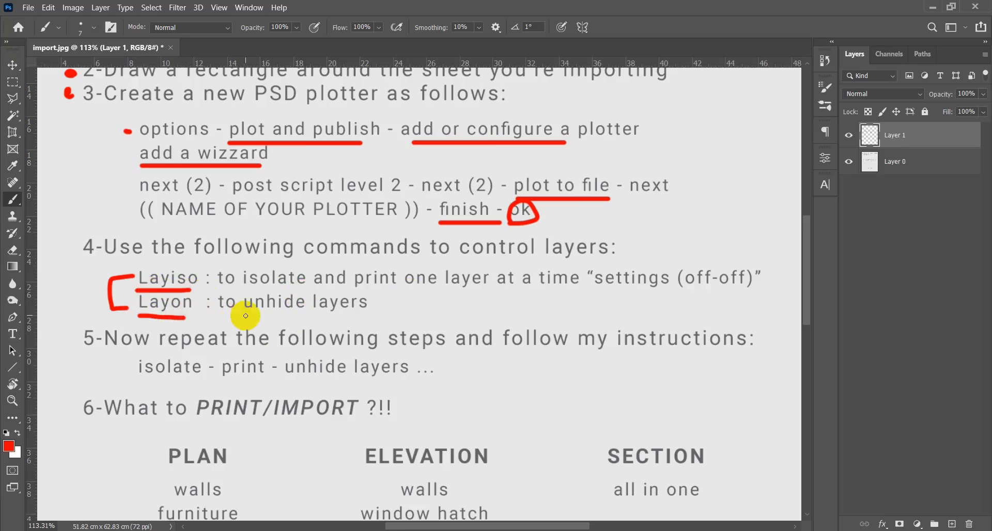
left_click_drag(247, 315, 347, 315)
Switch back to AutoCAD and isolate the Walls layer with LAYISO, using the plan wall above the stairs.
key("alt+Tab")
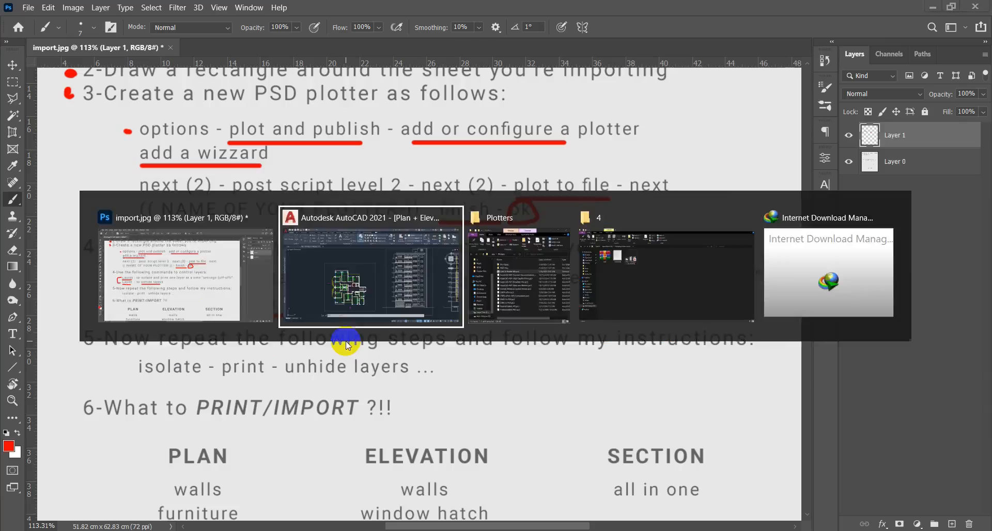
type("`3")
key("space")
scroll(432, 335, "up", 4)
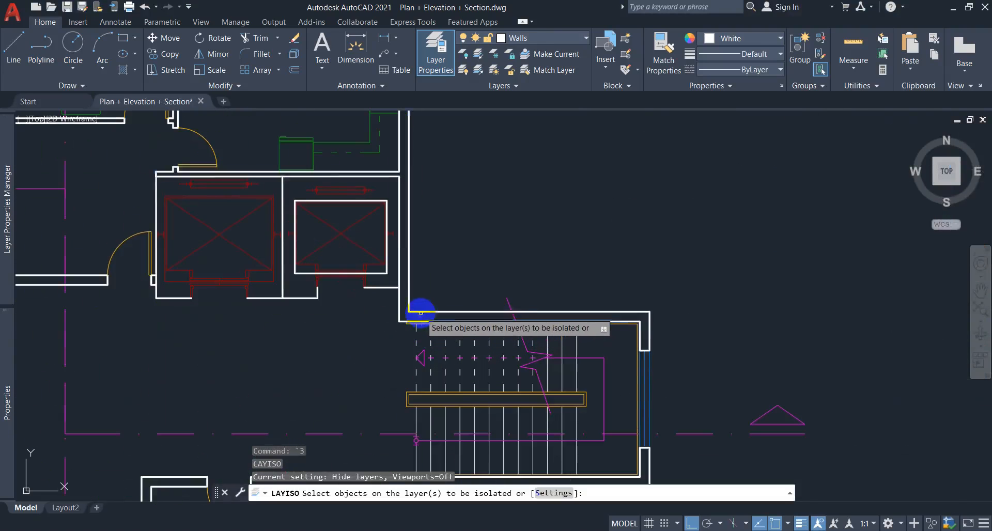
left_click(420, 312)
key("Return")
scroll(427, 288, "up", 2)
scroll(427, 288, "down", 2)
mouse_move(459, 311)
middle_mouse_down()
mouse_move(427, 287)
mouse_move(403, 328)
mouse_move(359, 329)
mouse_move(368, 335)
middle_mouse_up()
scroll(403, 328, "down", 4)
scroll(352, 332, "up", 2)
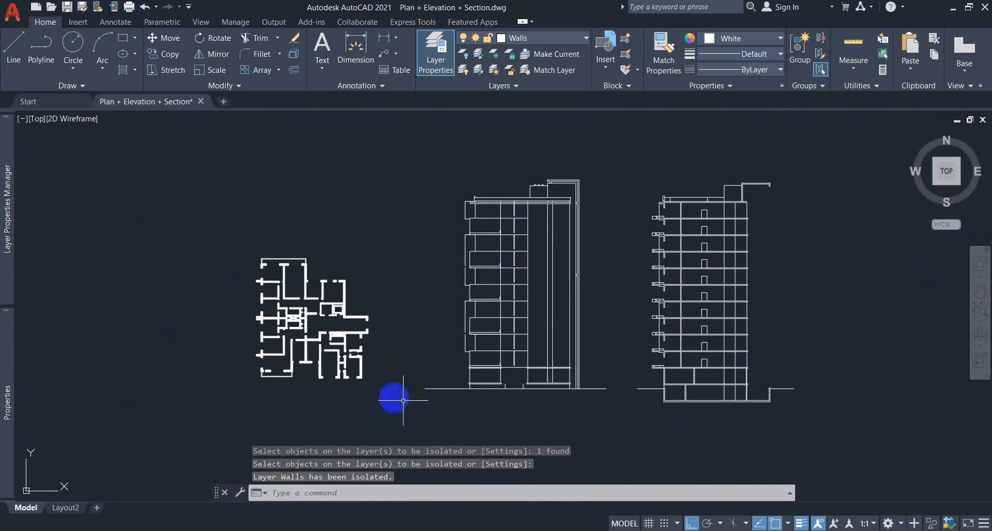
key("Escape")
key("Escape")
key("Escape")
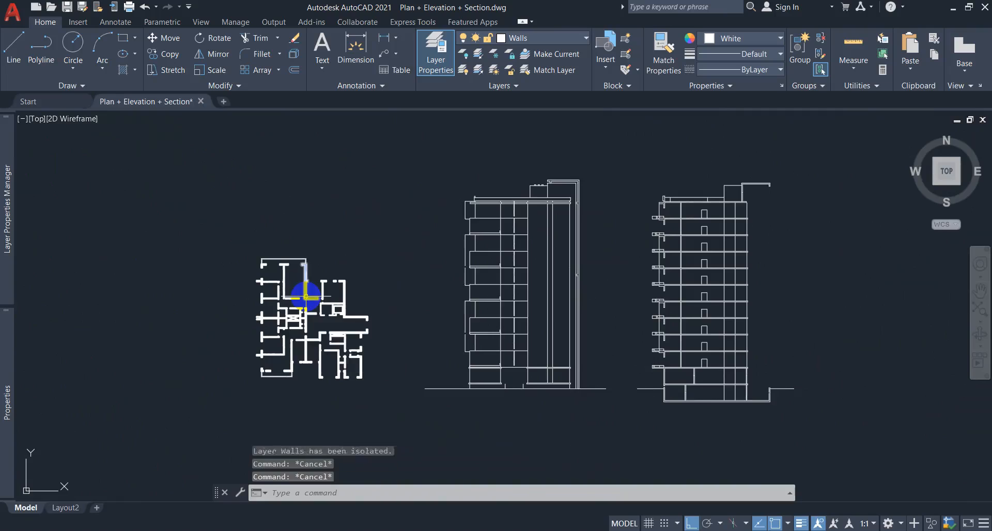
Turn all layers back on with the LAYON command and check the plan, elevation and section.
middle_click_drag(357, 309, 354, 309)
type("LAYON")
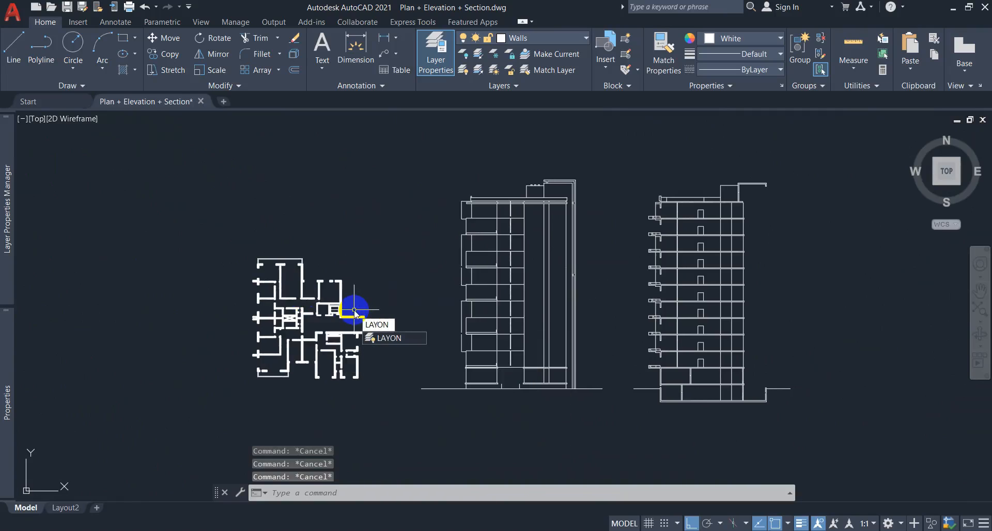
key("Return")
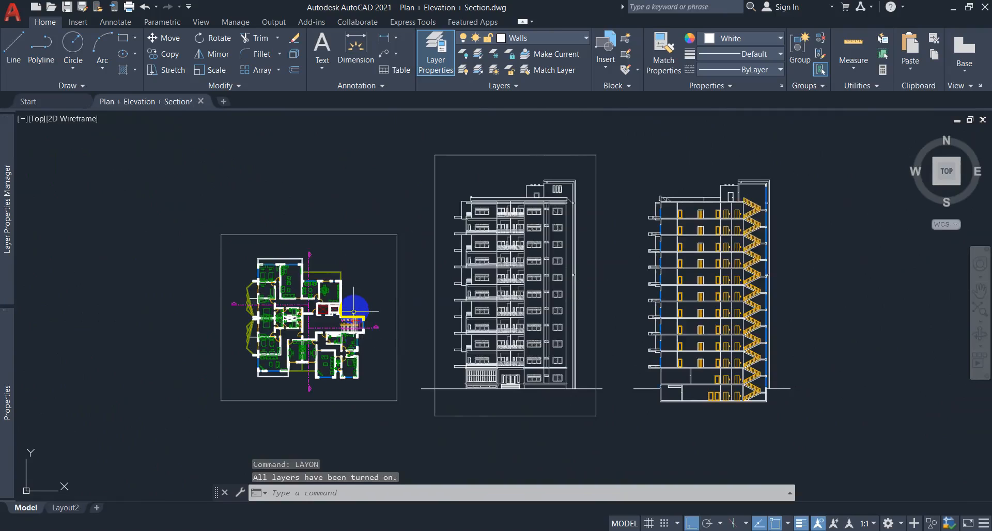
scroll(353, 311, "up", 2)
scroll(362, 341, "down", 2)
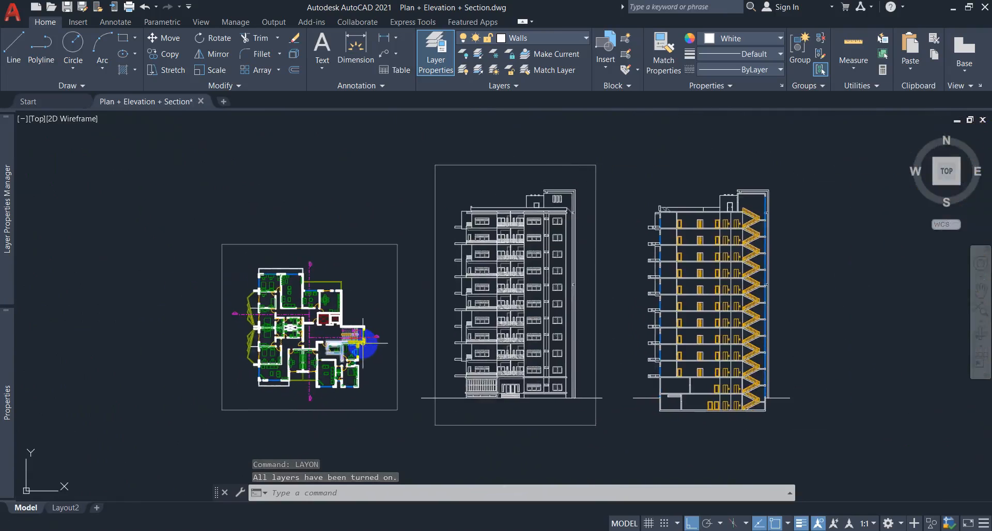
scroll(365, 342, "up", 3)
scroll(330, 355, "down", 3)
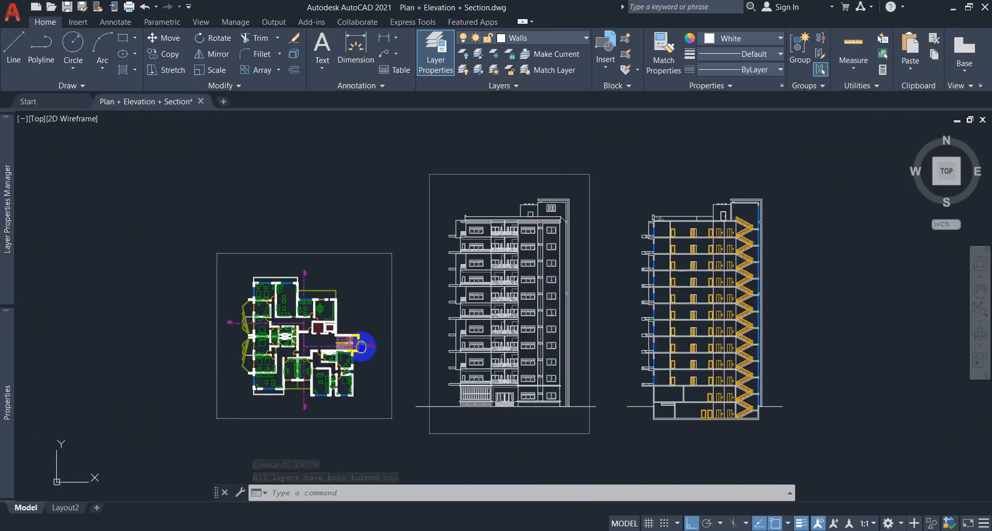
scroll(361, 347, "up", 3)
scroll(387, 365, "down", 3)
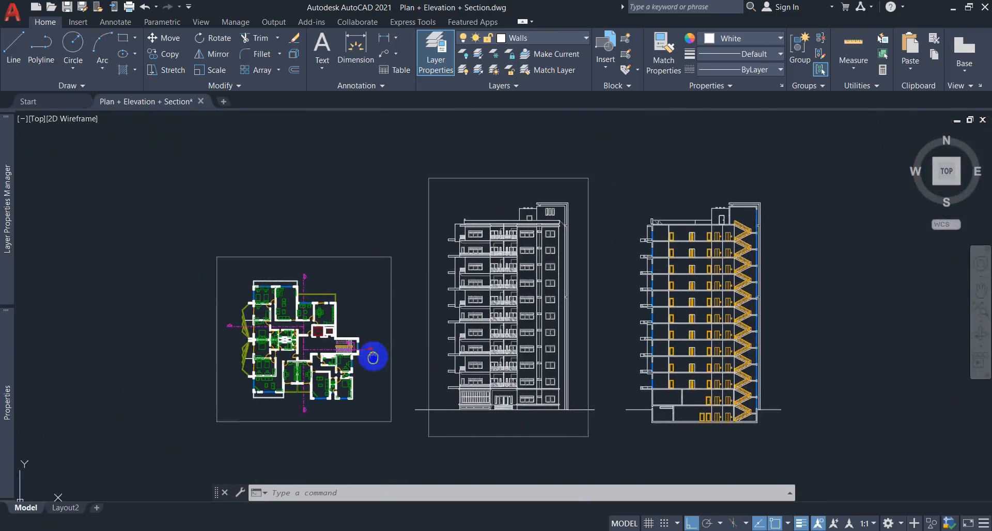
Switch to Photoshop and draw a red box around "settings (off-off)" in the Layiso instruction.
key("alt+Tab")
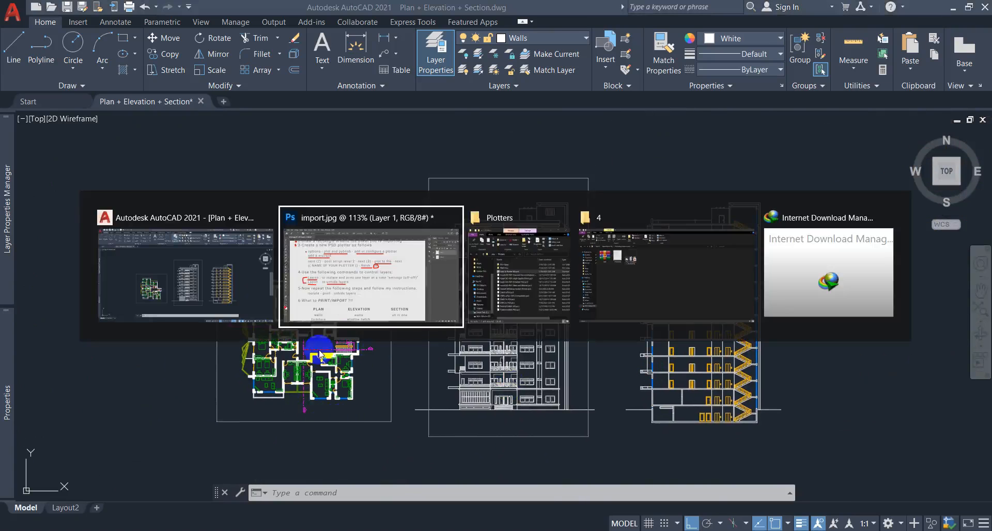
scroll(347, 323, "down", 2, "alt")
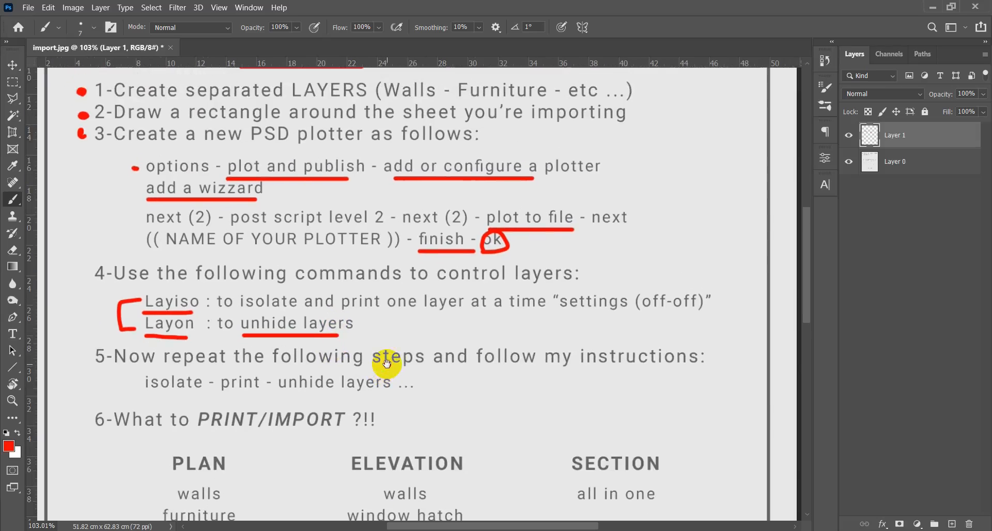
mouse_move(712, 286)
left_mouse_down()
mouse_move(550, 288)
mouse_move(559, 319)
mouse_move(700, 314)
mouse_move(714, 283)
left_mouse_up()
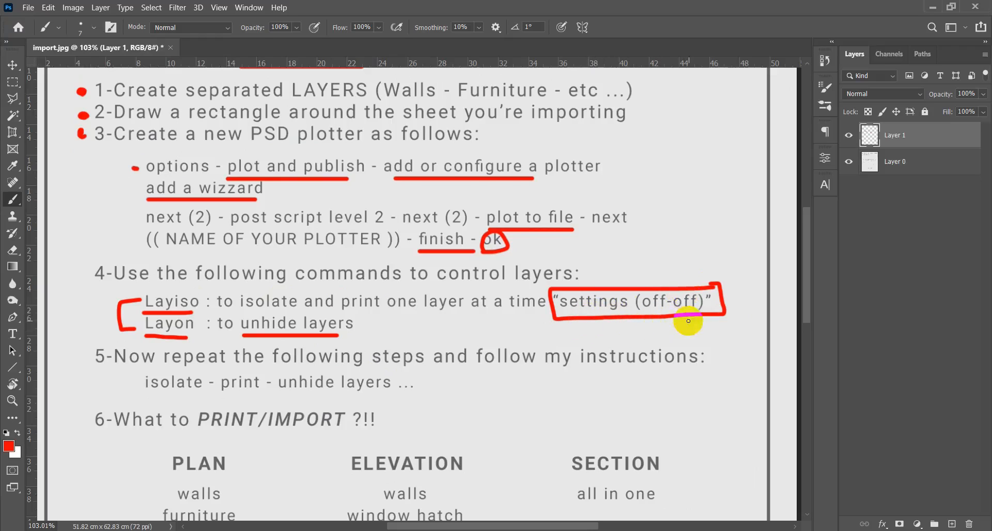
Switch back to AutoCAD, set both LAYISO settings to Off, and leave the command without isolating a layer.
key("alt+Tab")
mouse_move(406, 402)
middle_mouse_down()
mouse_move(394, 398)
mouse_move(362, 329)
middle_mouse_up()
type("yis")
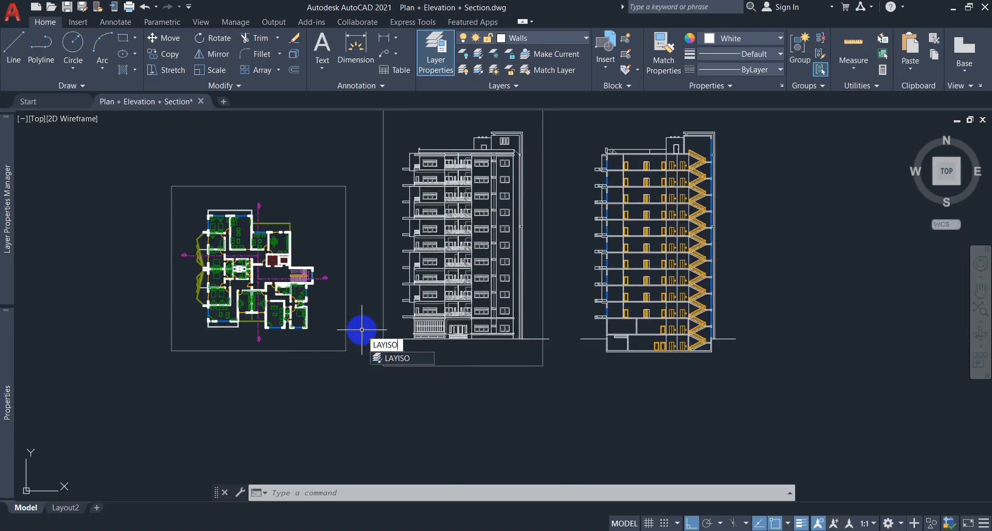
key("Return")
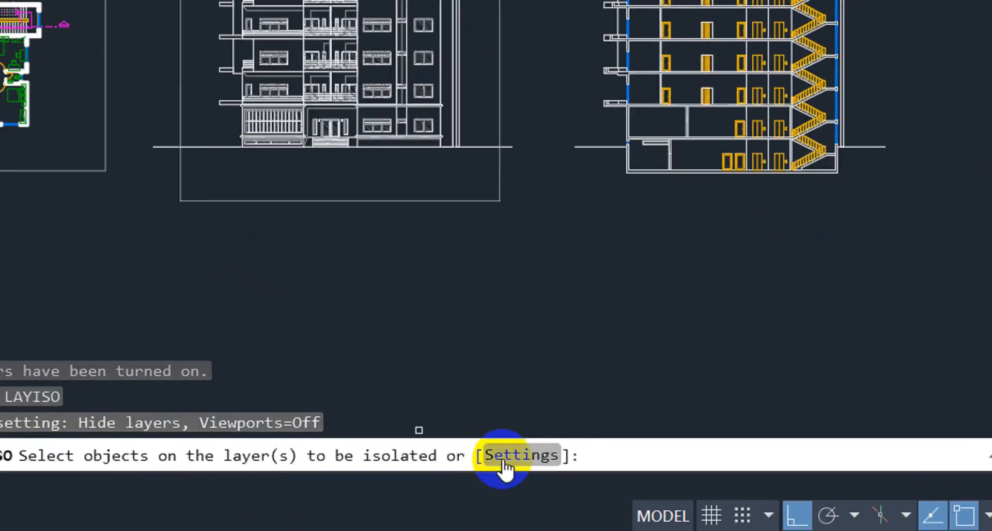
left_click(502, 461)
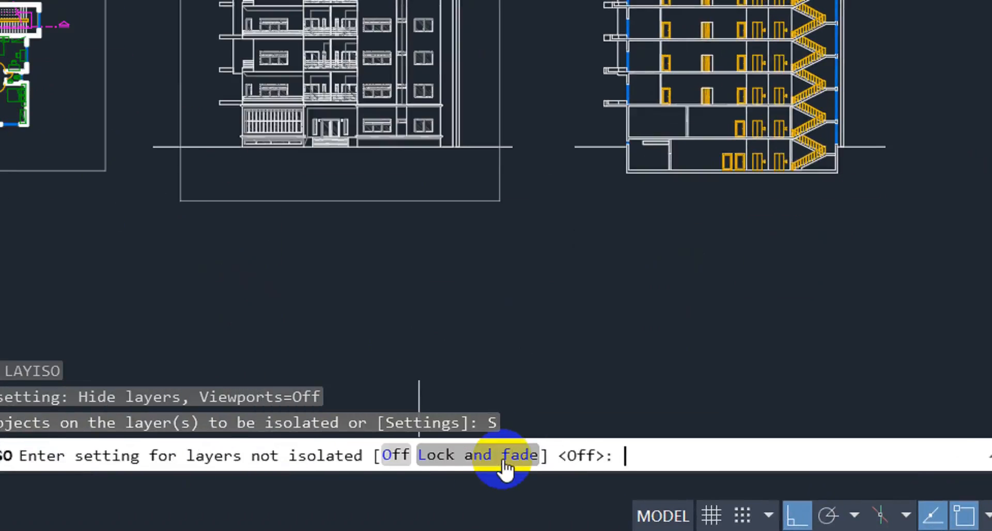
left_click(394, 456)
left_click(386, 457)
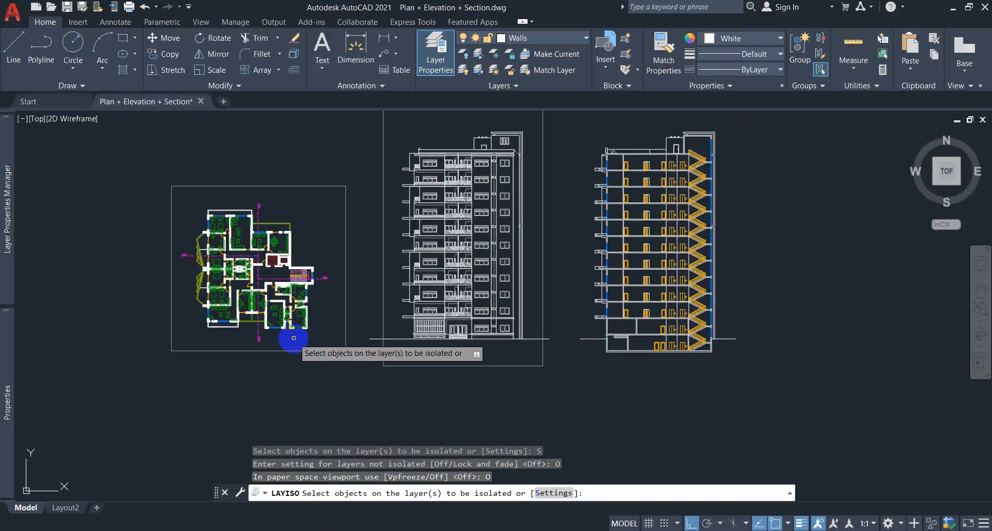
scroll(293, 338, "up", 5)
key("Escape")
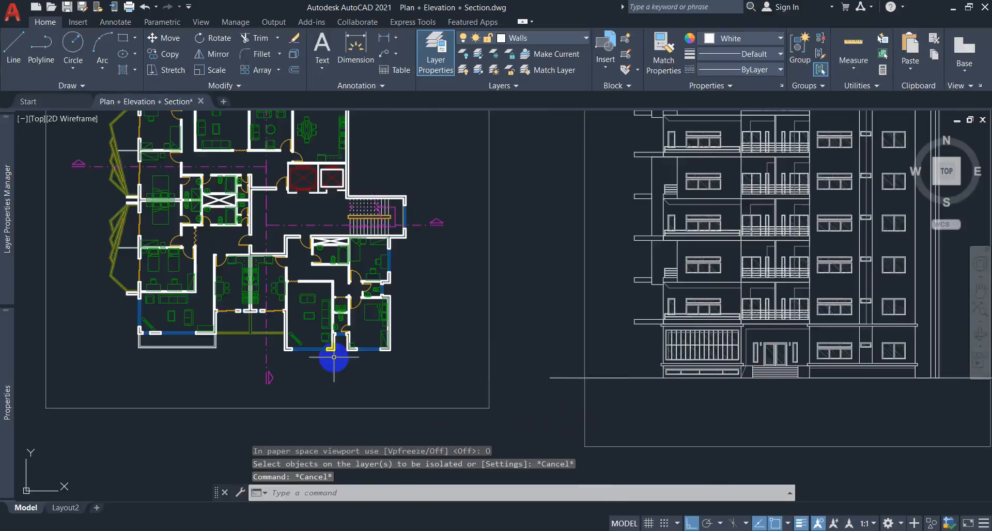
scroll(342, 359, "down", 8)
scroll(343, 365, "up", 3)
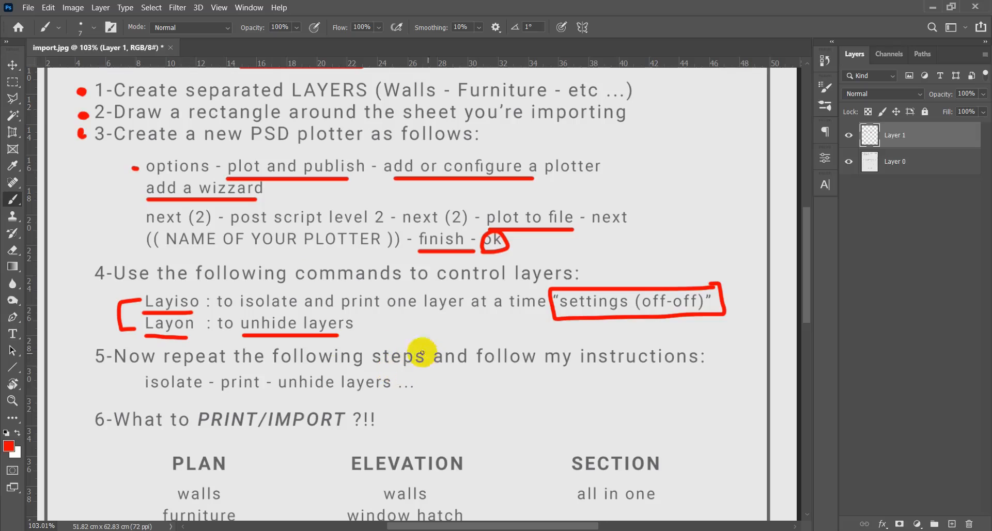
In Photoshop, underline "repeat the following steps and follow", "isolate", "print" and "unhide layers" in red under instruction 5.
mouse_move(326, 358)
left_mouse_down()
mouse_move(409, 334)
mouse_move(352, 294)
left_mouse_up()
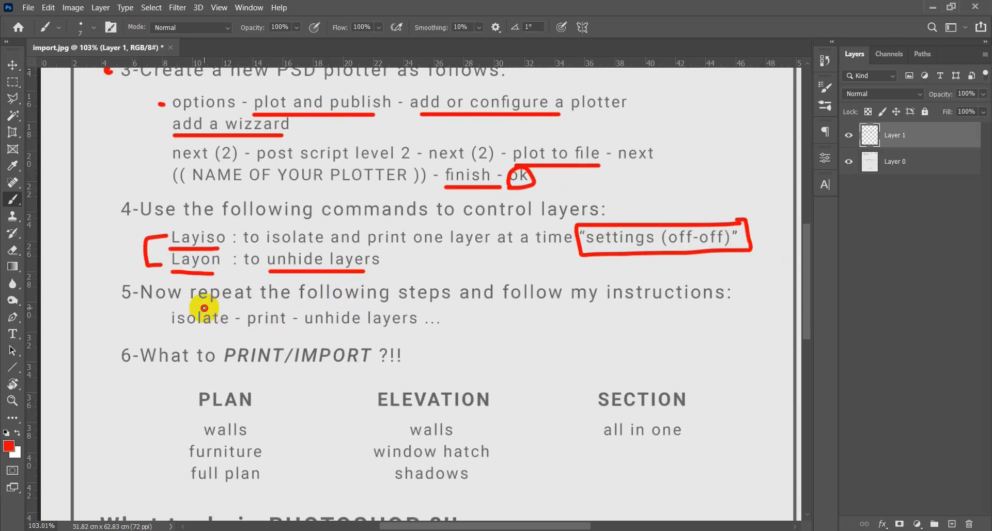
left_click_drag(218, 308, 577, 306)
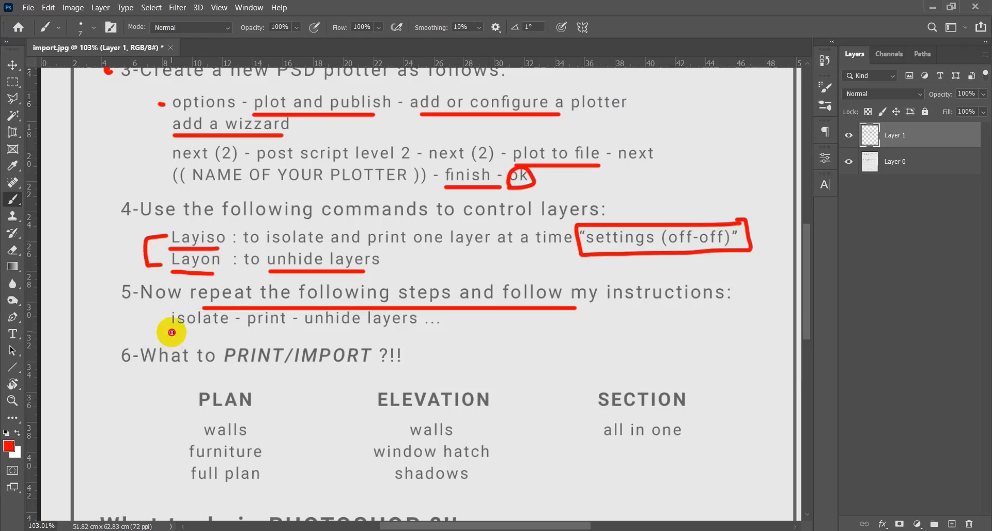
left_click_drag(172, 332, 191, 332)
left_click_drag(252, 331, 371, 334)
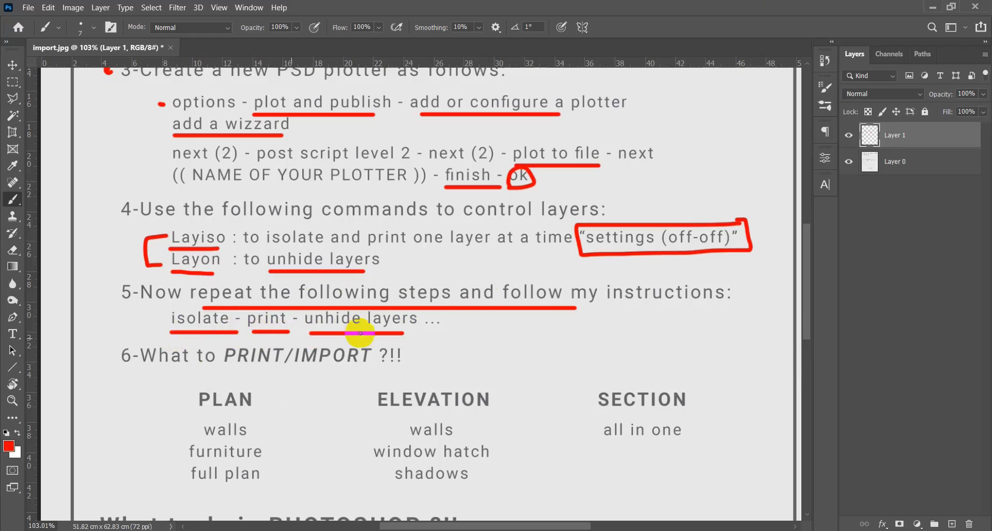
Switch back to AutoCAD and look over the plan, elevation and section drawings.
key("alt+Tab")
mouse_move(388, 308)
middle_mouse_down()
mouse_move(368, 274)
mouse_move(309, 325)
middle_mouse_up()
scroll(368, 261, "up", 1)
scroll(366, 314, "down", 3)
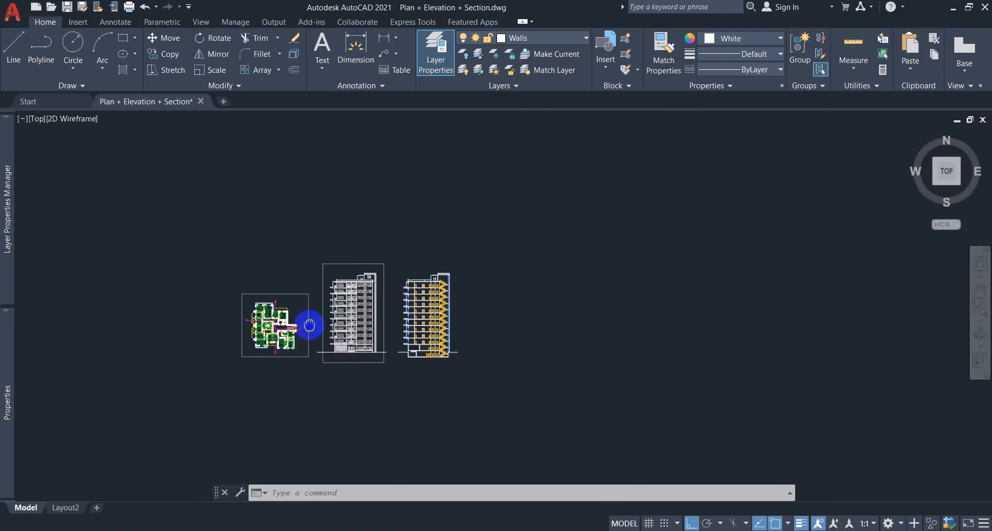
scroll(362, 313, "up", 2)
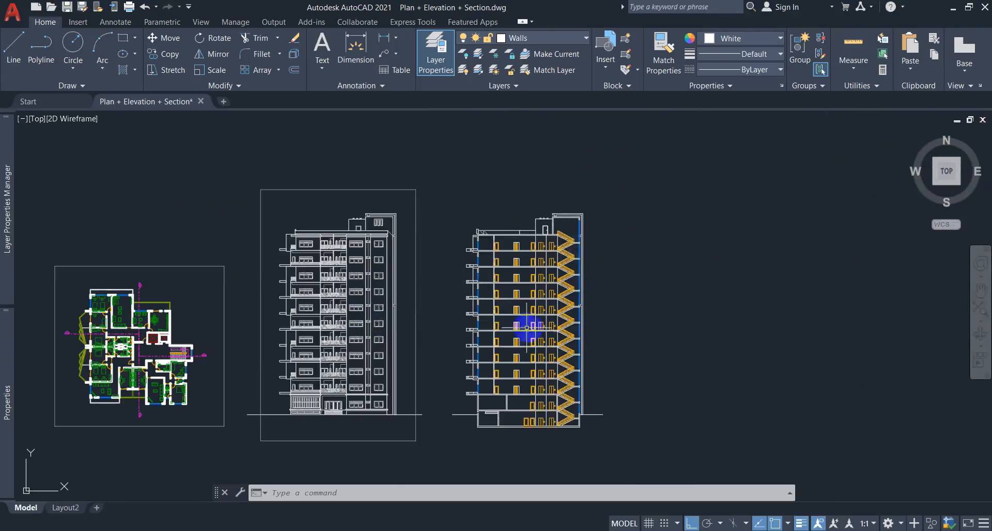
middle_click_drag(513, 339, 526, 332)
scroll(346, 334, "up", 2)
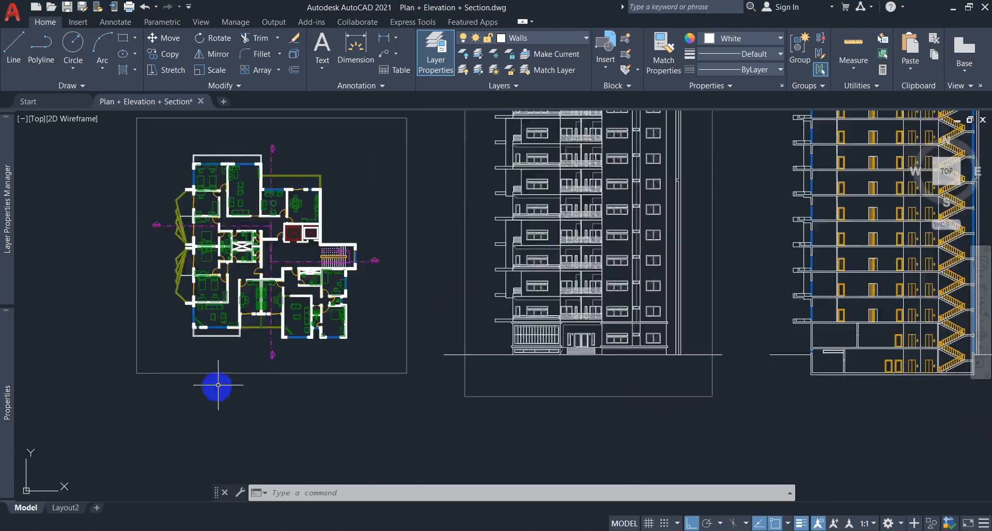
mouse_move(653, 364)
middle_mouse_down()
mouse_move(616, 391)
mouse_move(476, 373)
mouse_move(486, 376)
middle_mouse_up()
Switch to Photoshop, underline the PLAN heading in red and mark its walls, furniture and full plan entries.
key("alt+Tab")
left_click_drag(397, 360, 394, 243)
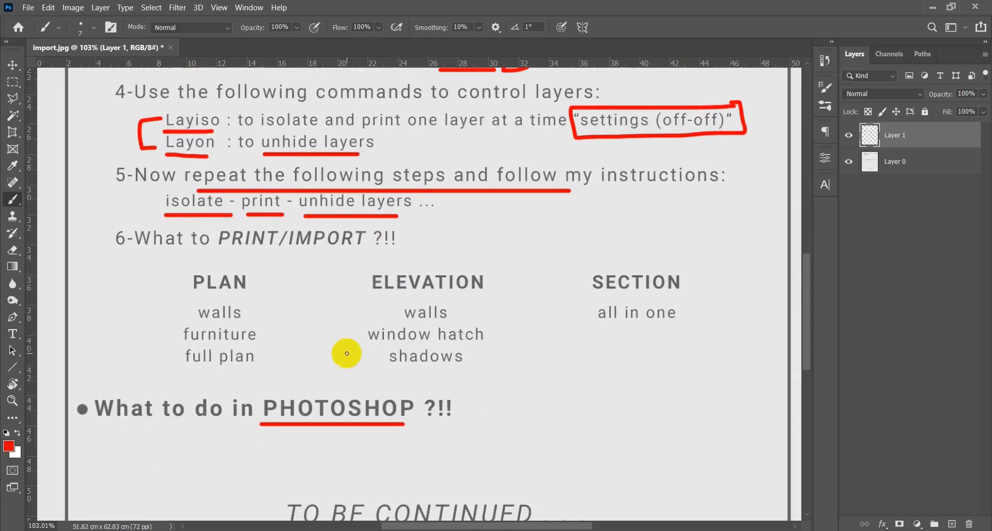
left_click_drag(187, 292, 256, 292)
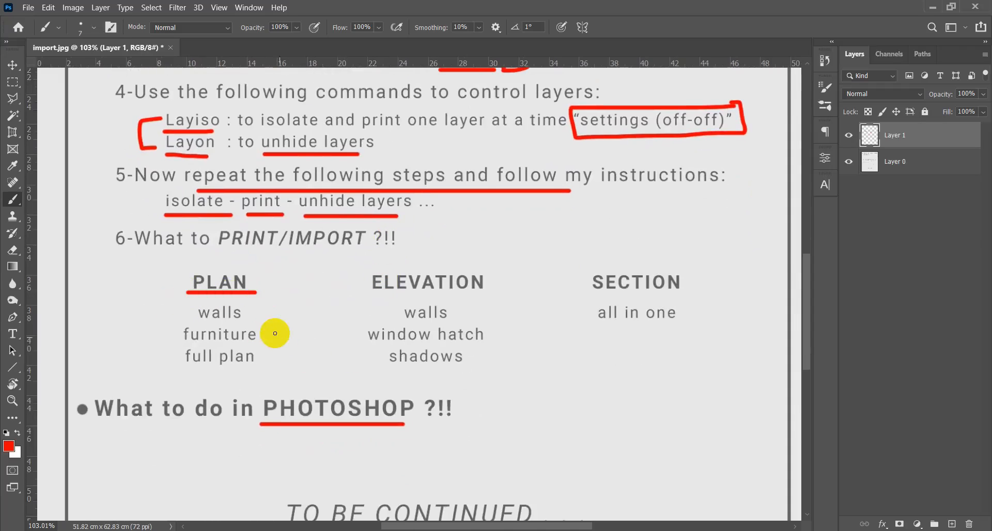
left_click_drag(256, 313, 275, 356)
Mark the ELEVATION and SECTION headings and the items listed under them with short red strokes.
scroll(421, 354, "right", 2, "ctrl")
left_click(469, 288)
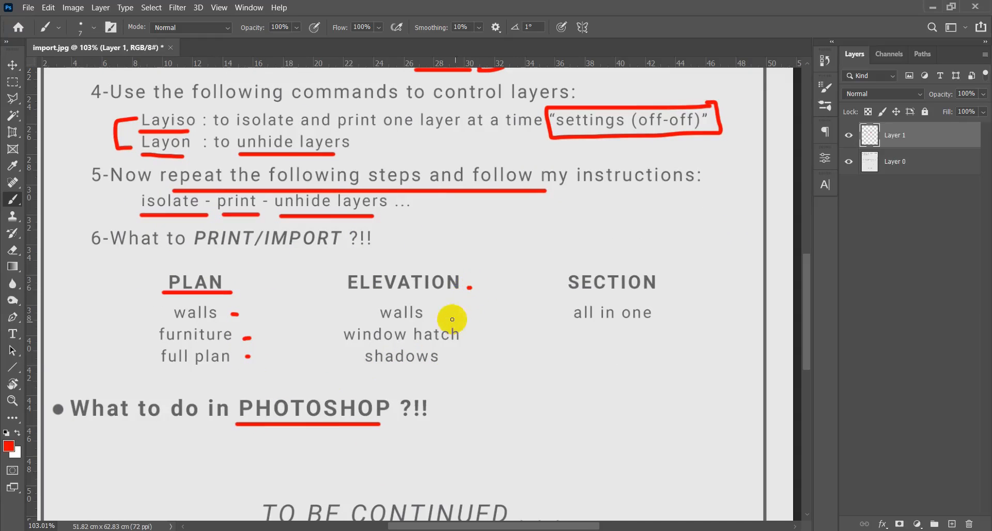
mouse_move(470, 339)
left_mouse_down()
mouse_move(482, 339)
mouse_move(468, 363)
left_mouse_up()
left_click(678, 281)
left_click_drag(679, 310, 680, 309)
Circle the PLAN heading and its list of items in red.
scroll(454, 342, "left", 5)
mouse_move(340, 275)
left_mouse_down()
mouse_move(264, 367)
mouse_move(326, 305)
left_mouse_up()
left_click_drag(295, 364, 283, 368)
Switch to AutoCAD and set up a plot with the DWG to PSD.pc3 plotter and ISO A3 (297.00 x 420.00 MM) paper.
key("alt+Tab")
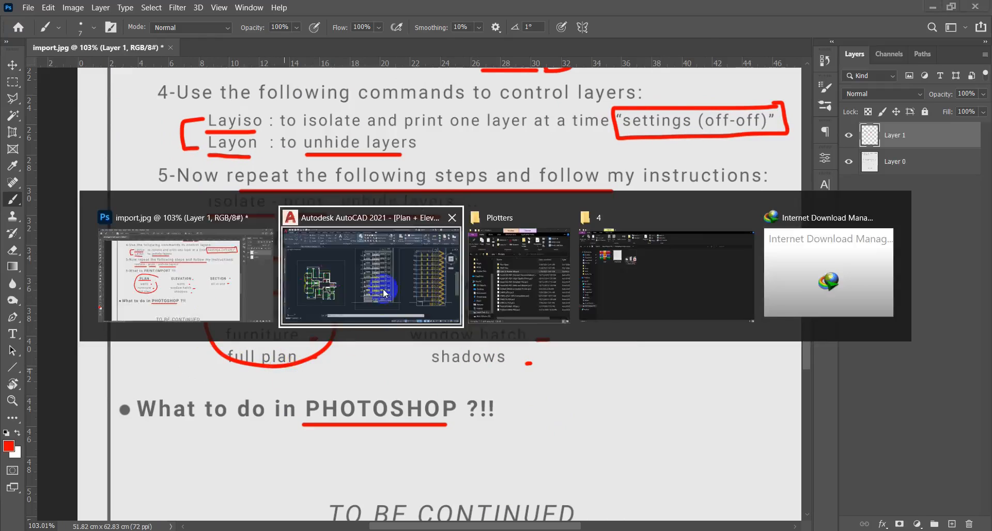
mouse_move(362, 399)
middle_mouse_down()
mouse_move(443, 427)
mouse_move(432, 360)
mouse_move(478, 385)
middle_mouse_up()
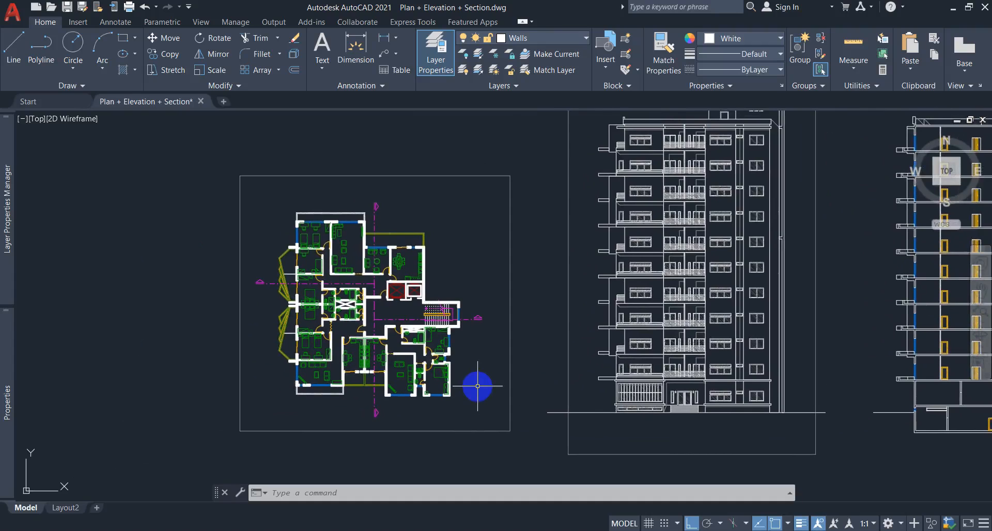
key("ctrl+p")
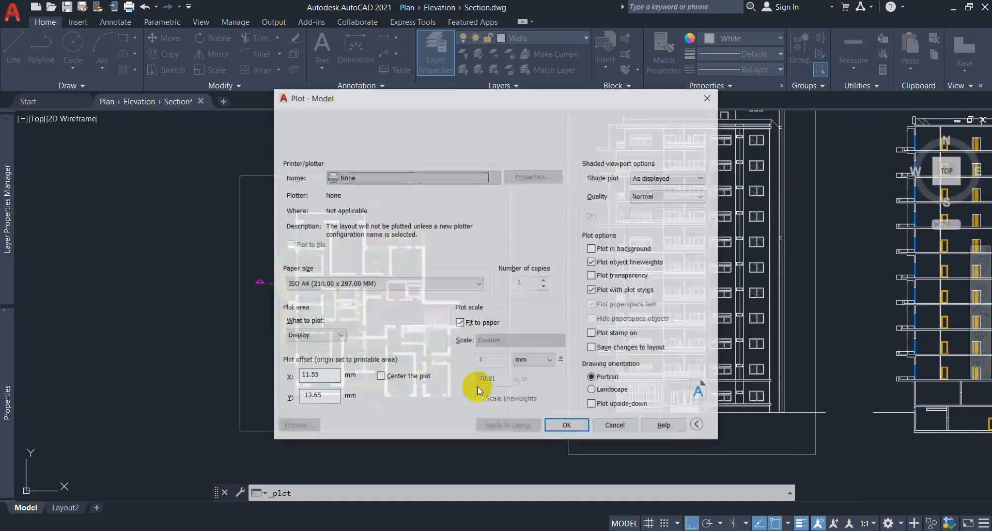
left_click_drag(429, 103, 570, 100)
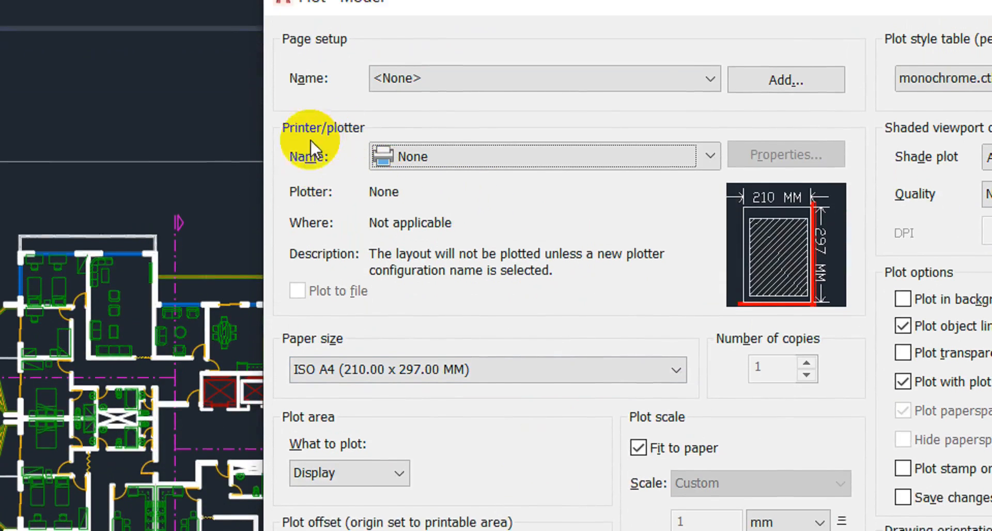
left_click(551, 165)
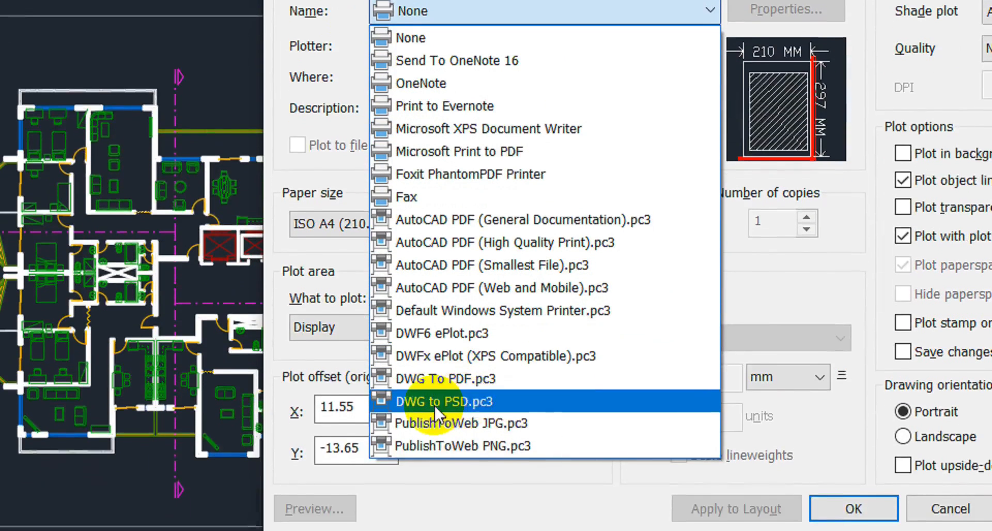
left_click(499, 402)
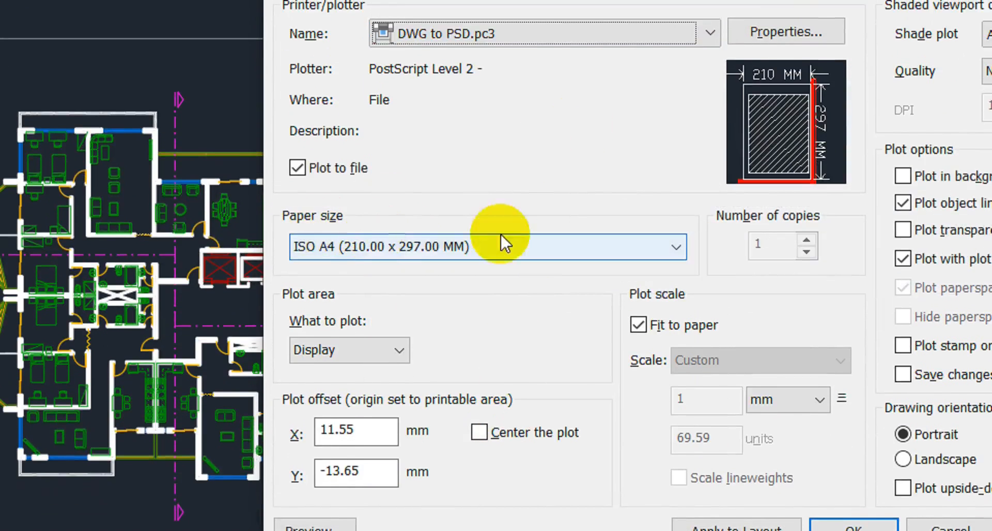
left_click(413, 246)
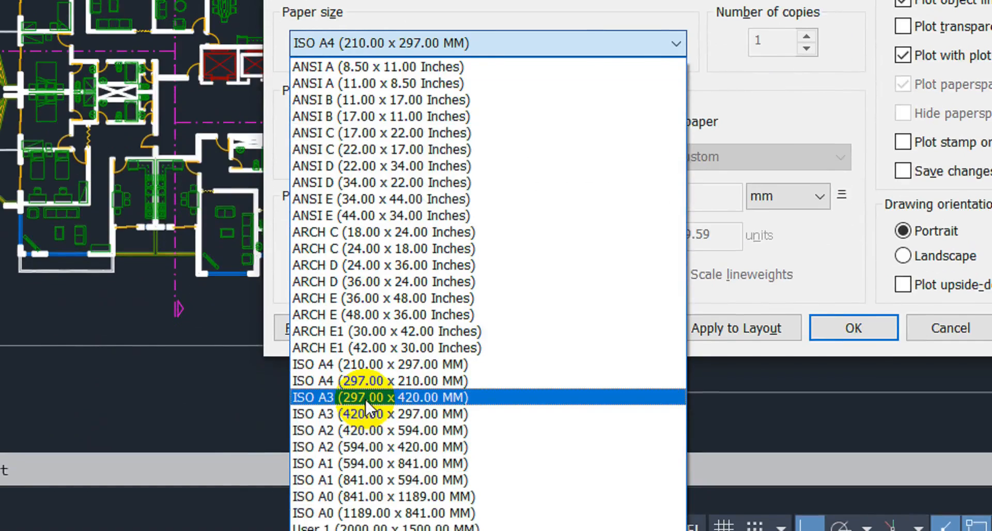
left_click(365, 399)
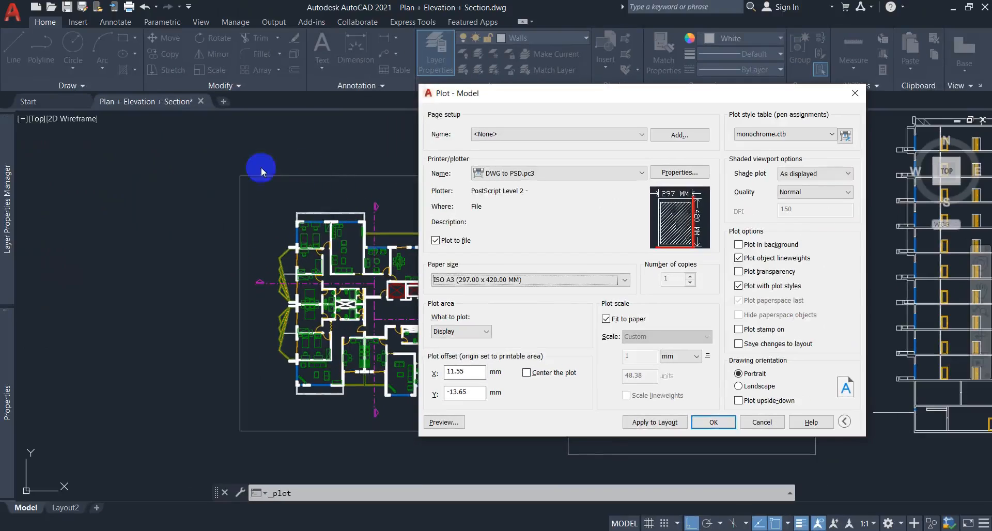
Set the plot area to Window, using opposite corners of the rectangle around the floor plan.
left_click_drag(575, 93, 633, 79)
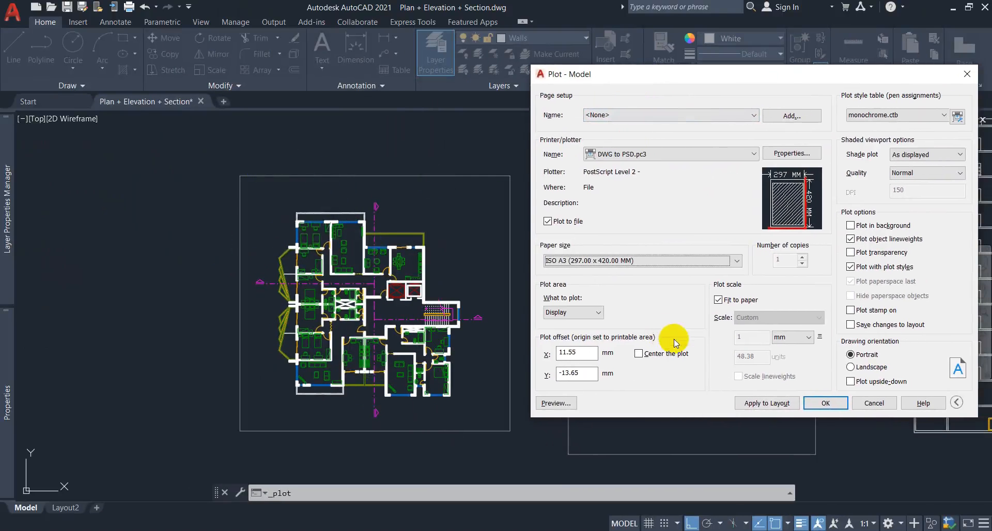
left_click(594, 312)
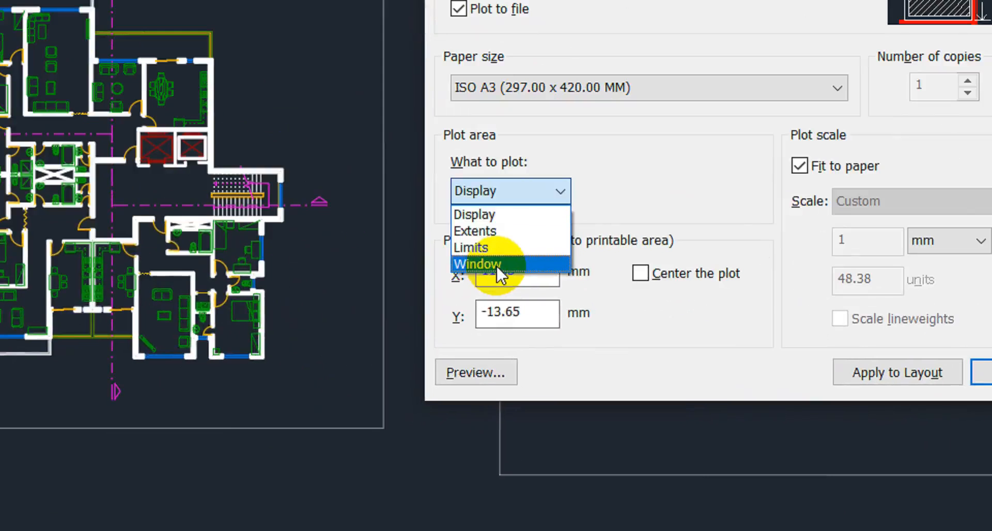
left_click(558, 349)
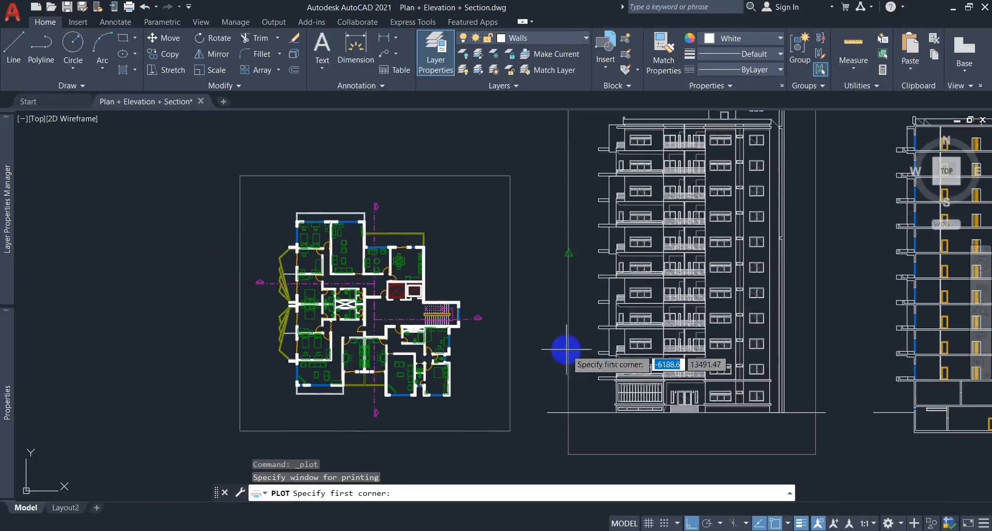
left_click(242, 177)
left_click(510, 430)
left_click_drag(704, 79, 680, 83)
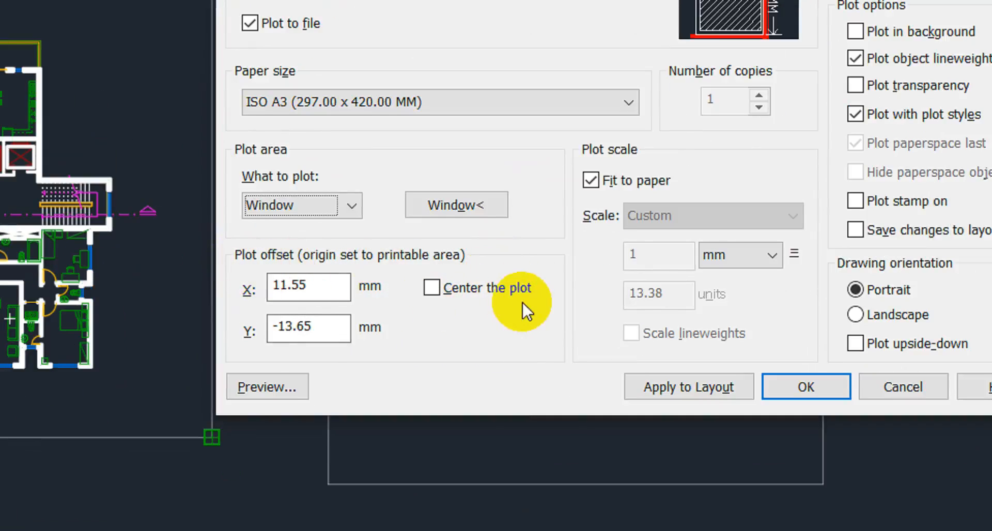
Center the plot on the paper and accept the plot settings.
left_click(434, 288)
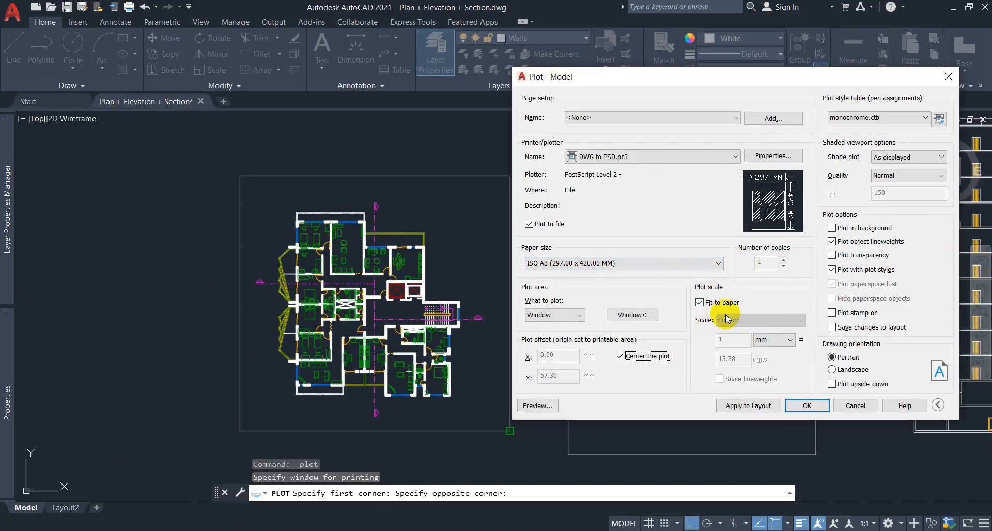
left_click(485, 354)
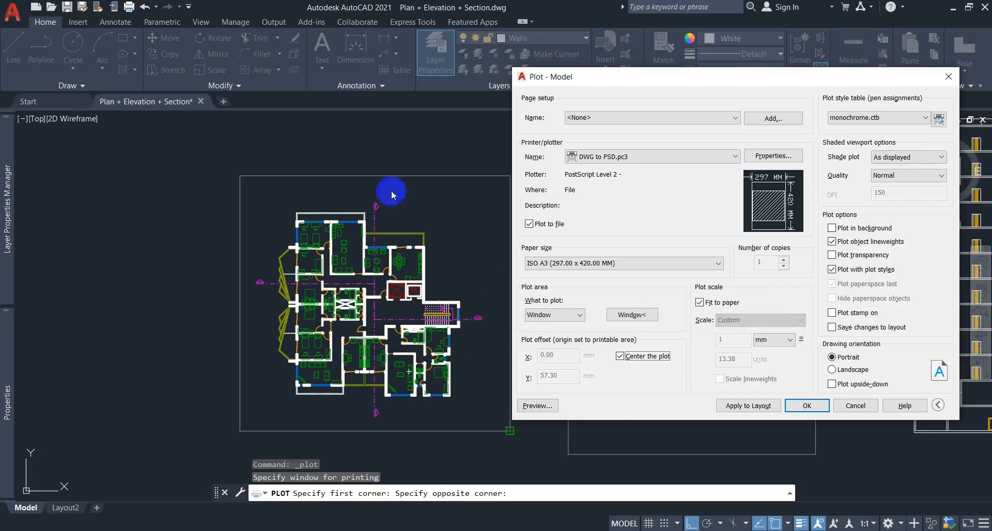
left_click_drag(635, 82, 639, 81)
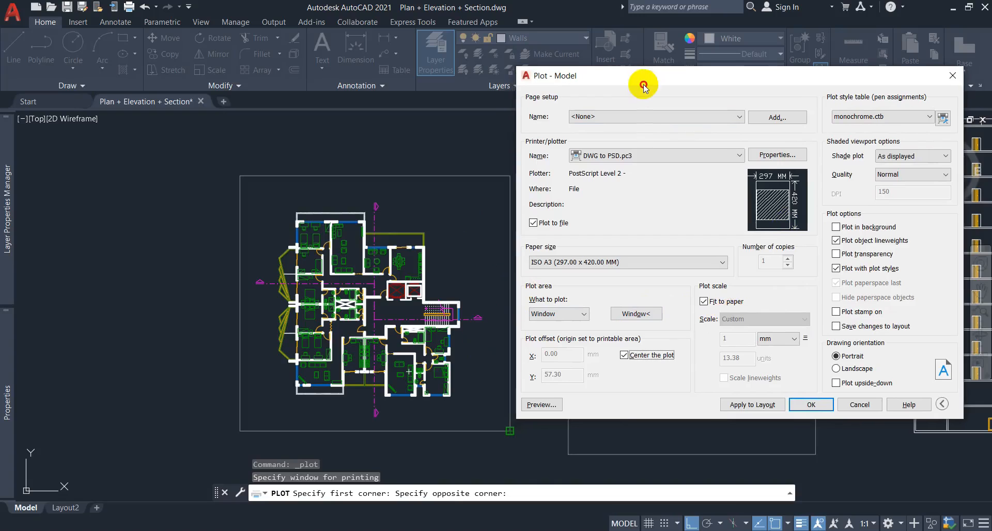
left_click(806, 406)
Create a folder named Plan on the Desktop and save the plot in it as Full plan in EPS format.
left_click(383, 210)
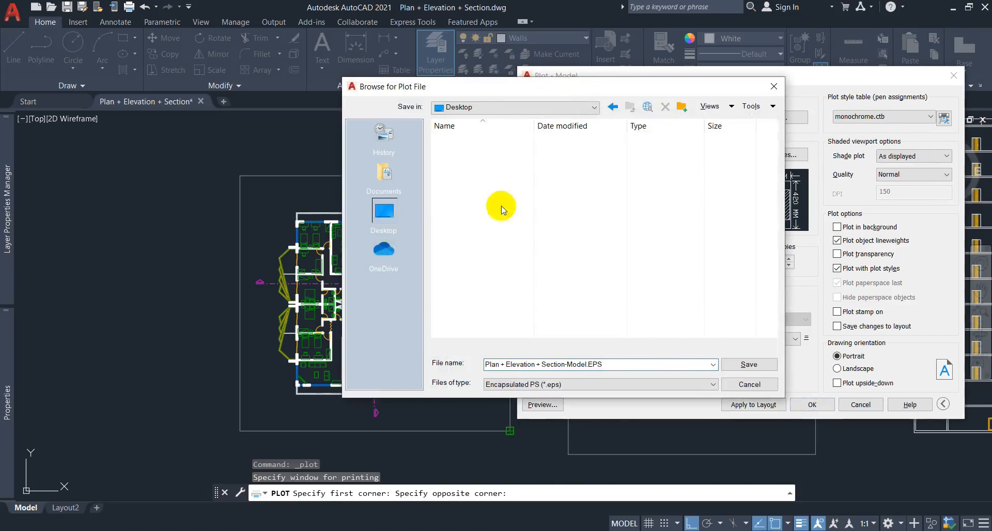
left_click(679, 107)
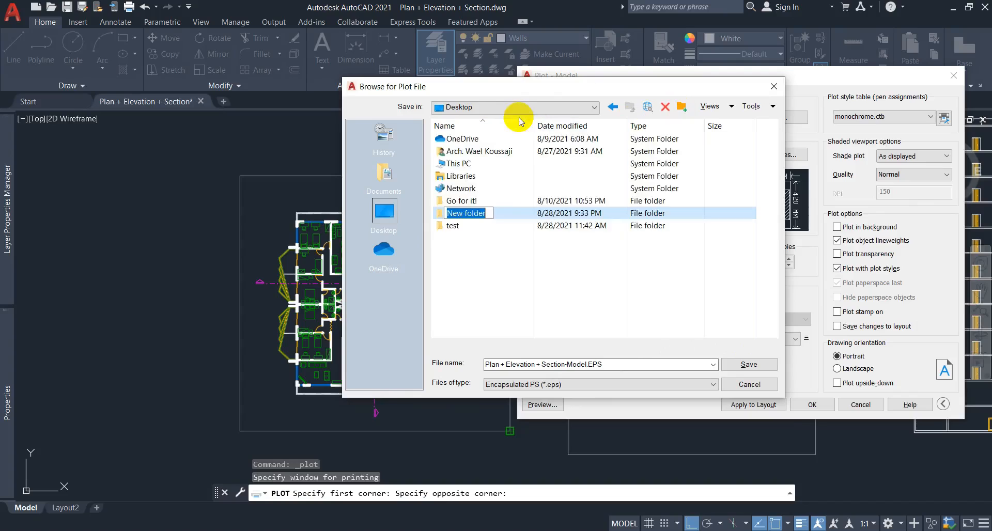
double_click(531, 218)
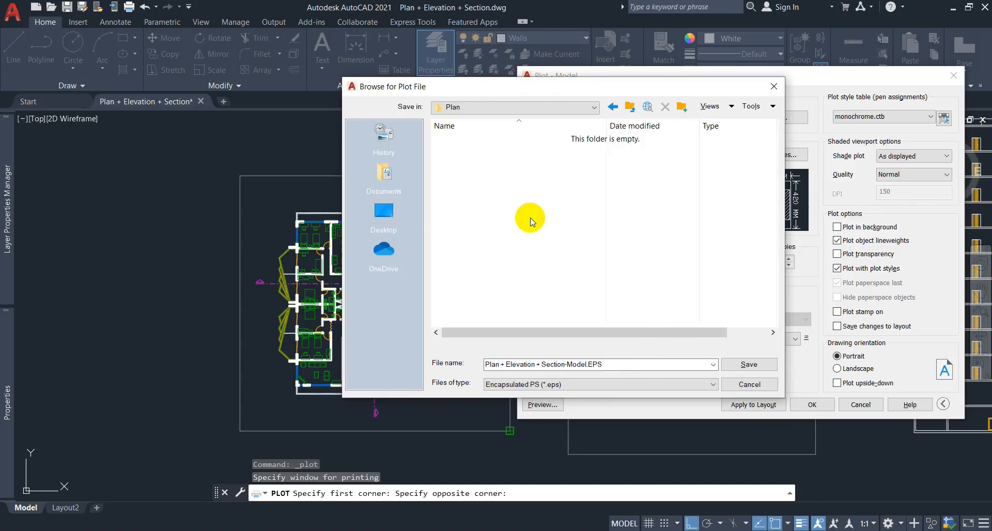
left_click(638, 362)
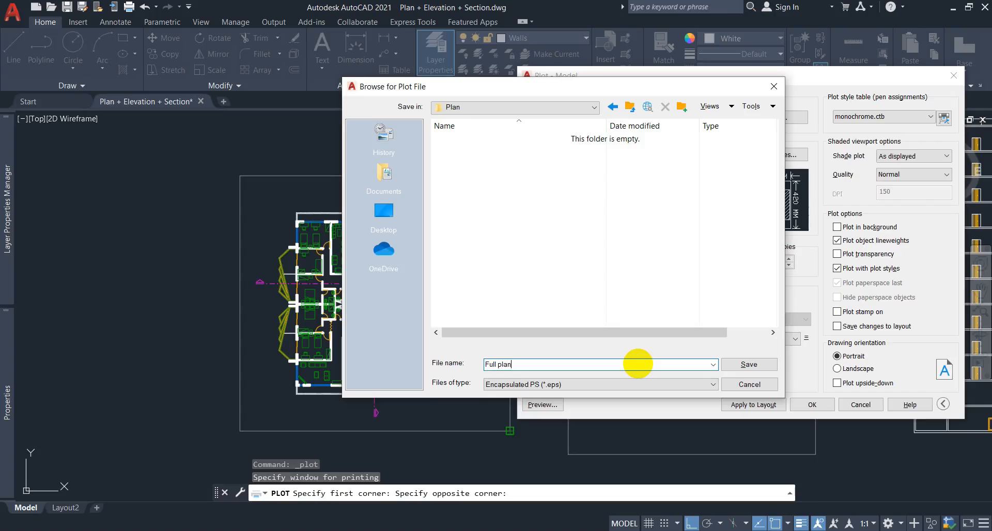
left_click(738, 364)
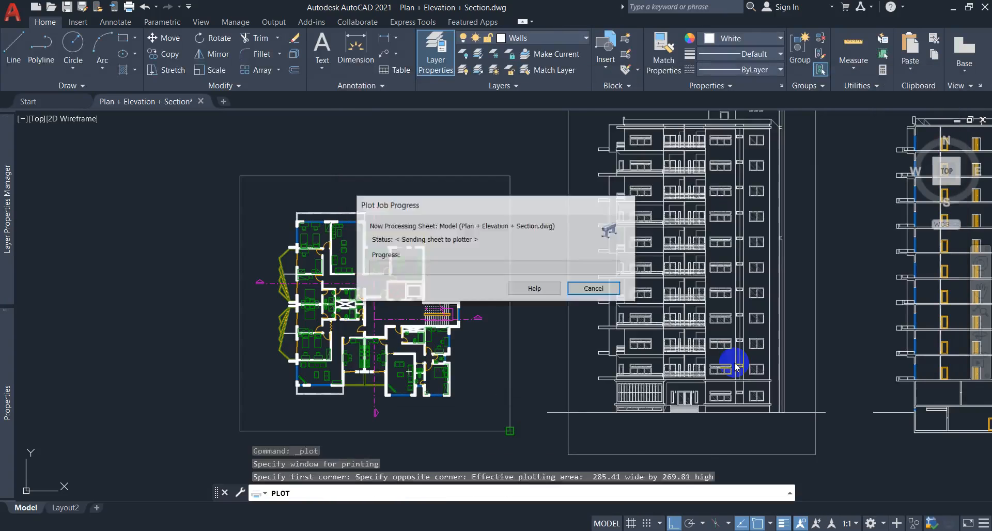
Isolate the Walls layer with LAYISO, using an outer wall of the floor plan as the reference object.
middle_click_drag(499, 342, 500, 328)
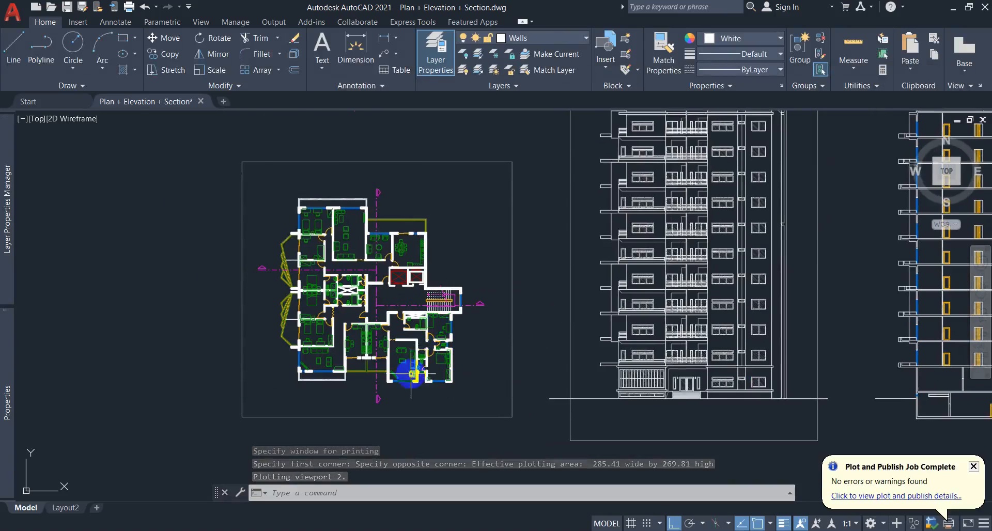
scroll(416, 372, "up", 2)
key("Escape")
key("Escape")
type("layiso")
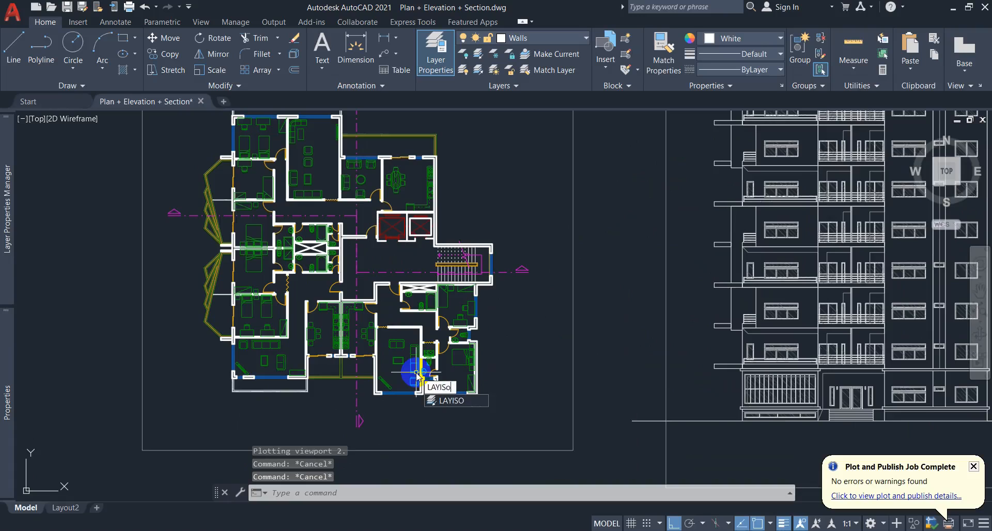
key("Return")
scroll(482, 395, "up", 5)
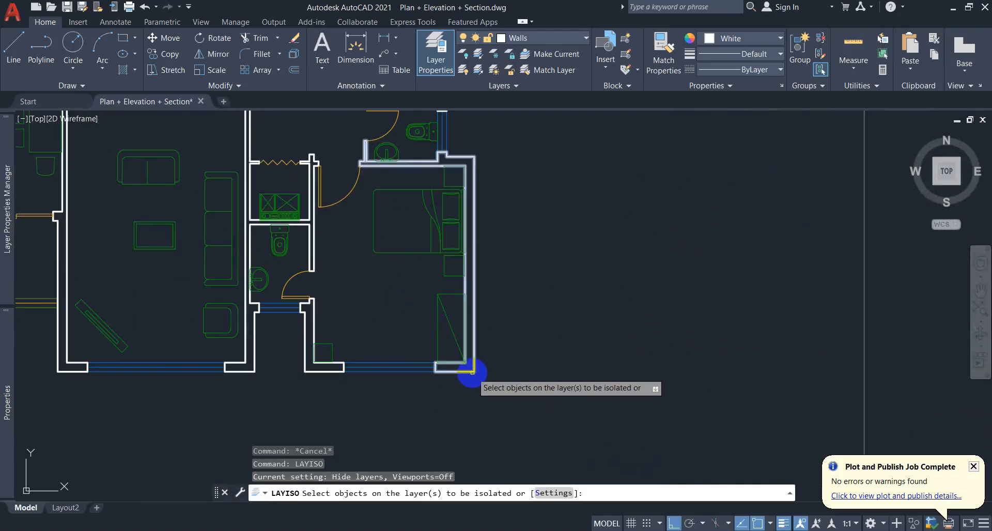
left_click(472, 371)
scroll(471, 372, "down", 5)
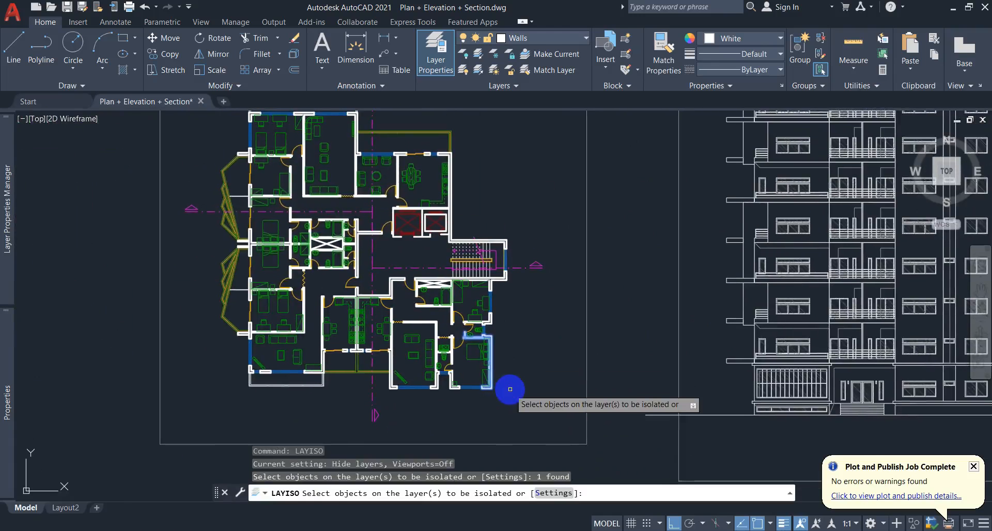
key("Return")
middle_click_drag(540, 364, 547, 384)
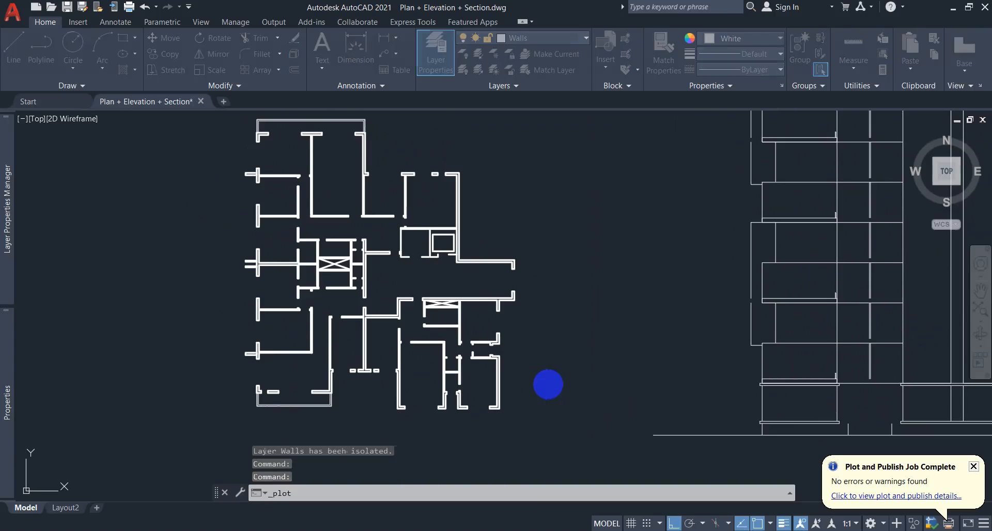
Plot the isolated walls with the <Previous plot> page setup and save the EPS file as walls in the Plan folder.
key("ctrl+p")
left_click_drag(454, 107, 549, 107)
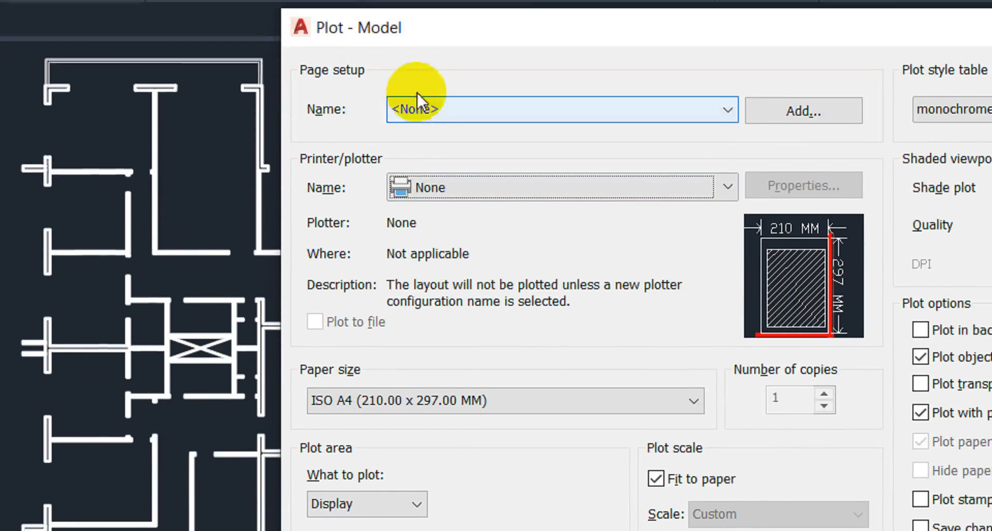
left_click(470, 107)
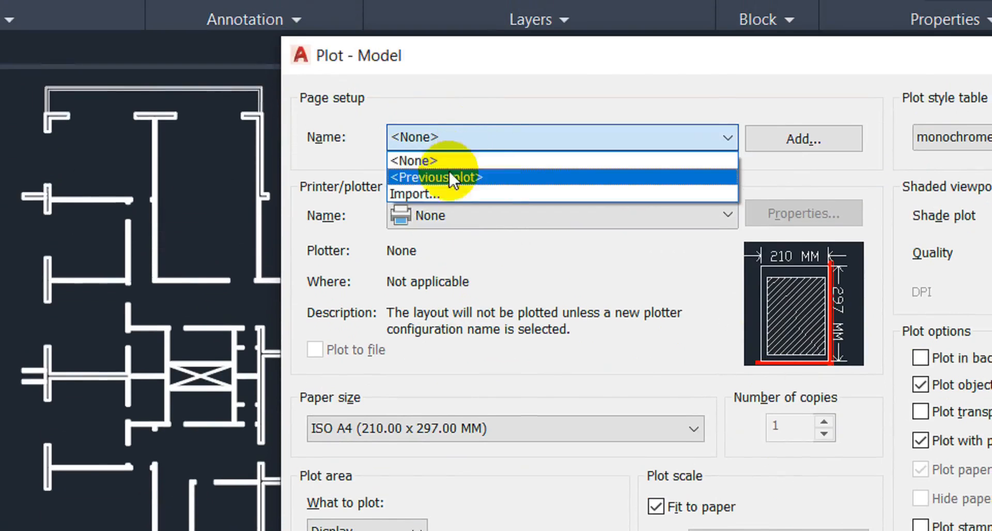
left_click(497, 181)
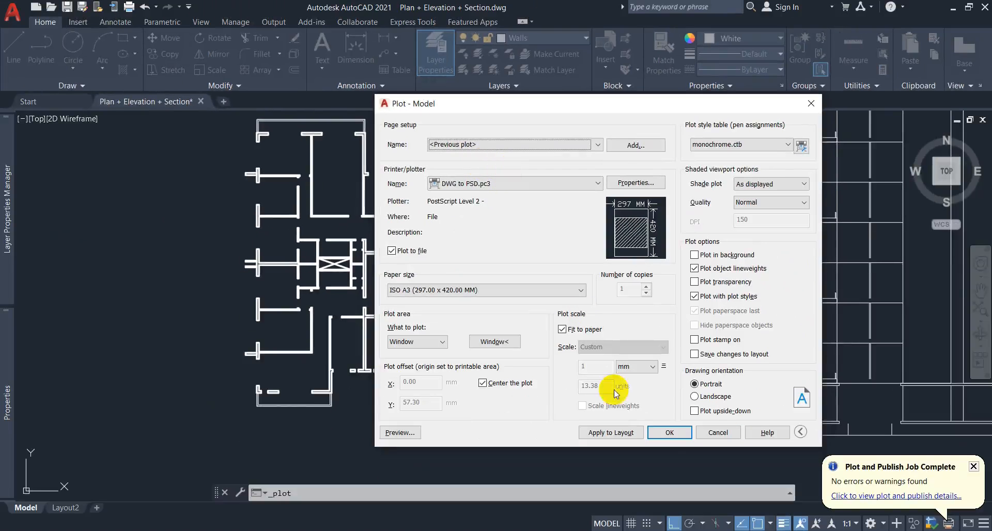
left_click(669, 433)
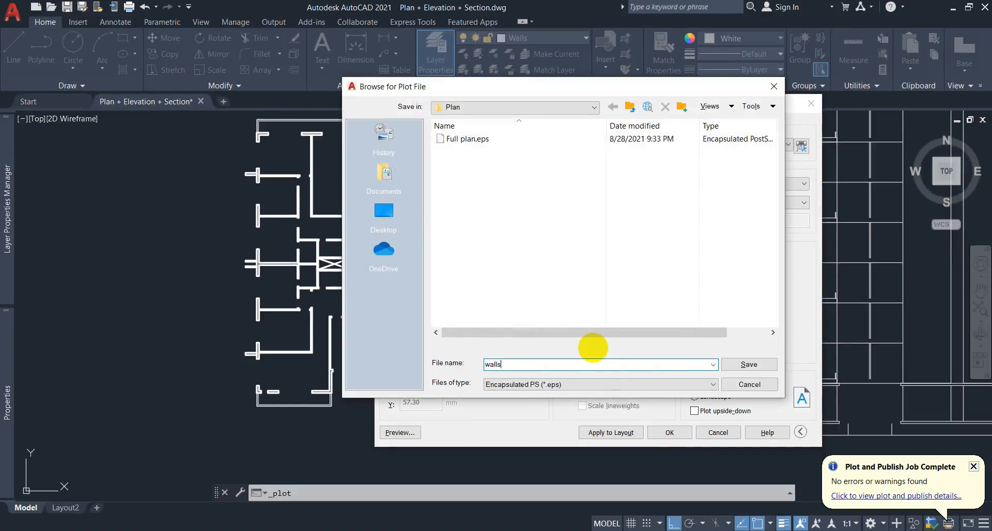
type("walls")
left_click(748, 364)
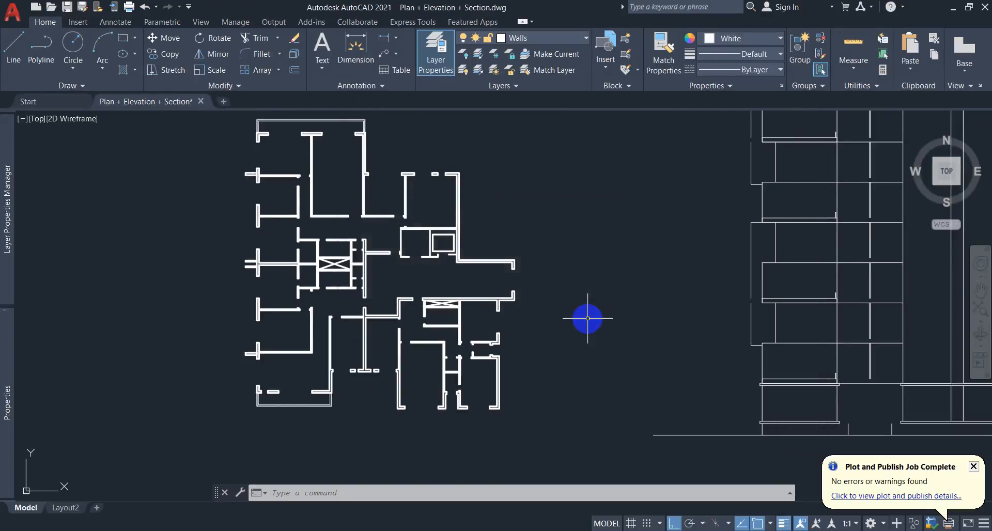
Turn all layers back on with LAYON, and isolate the floor plan's furniture layer with LAYISO.
type("layon")
key("Return")
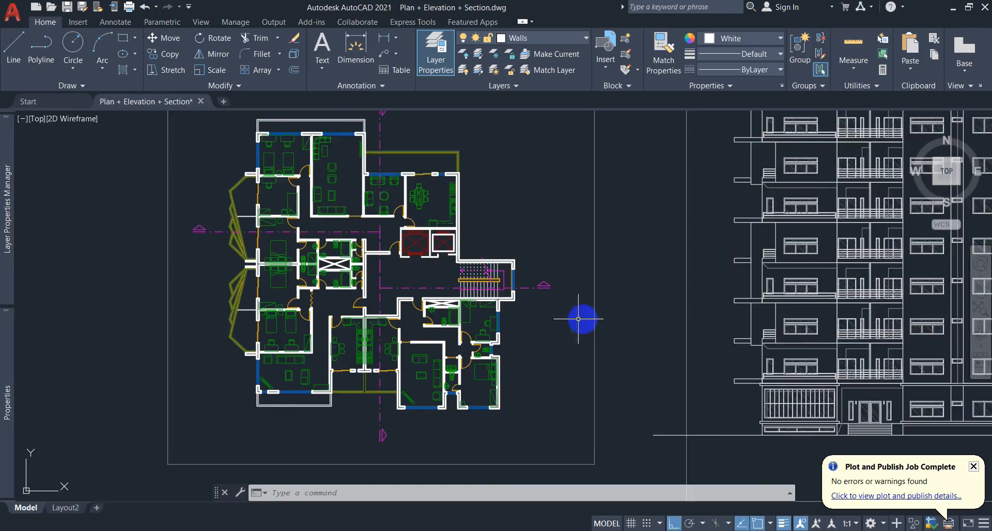
mouse_move(532, 344)
middle_mouse_down()
mouse_move(549, 362)
mouse_move(512, 354)
middle_mouse_up()
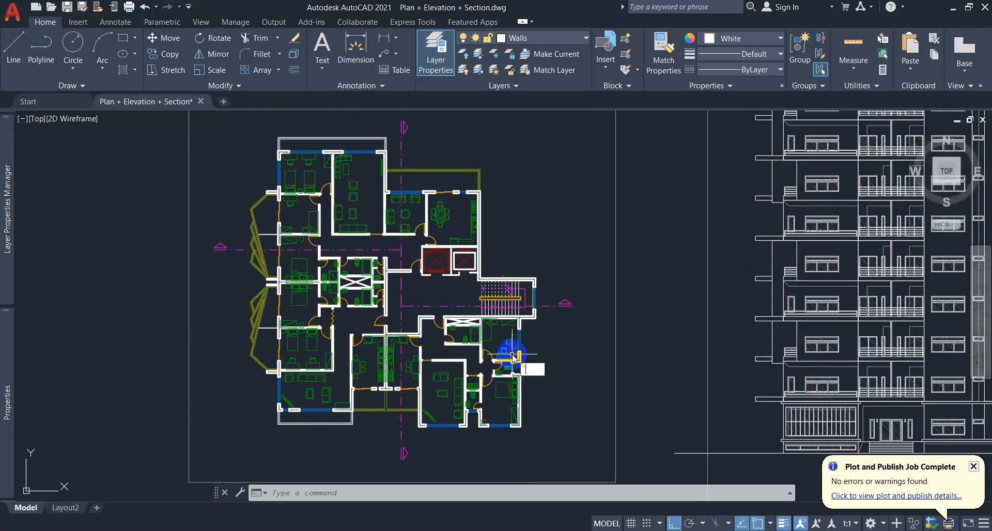
type("layis")
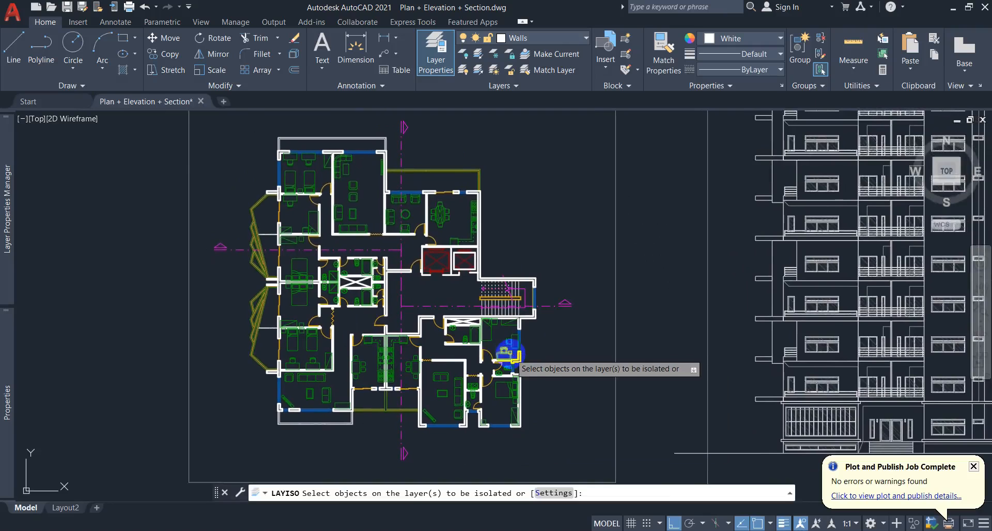
left_click(510, 347)
key("Return")
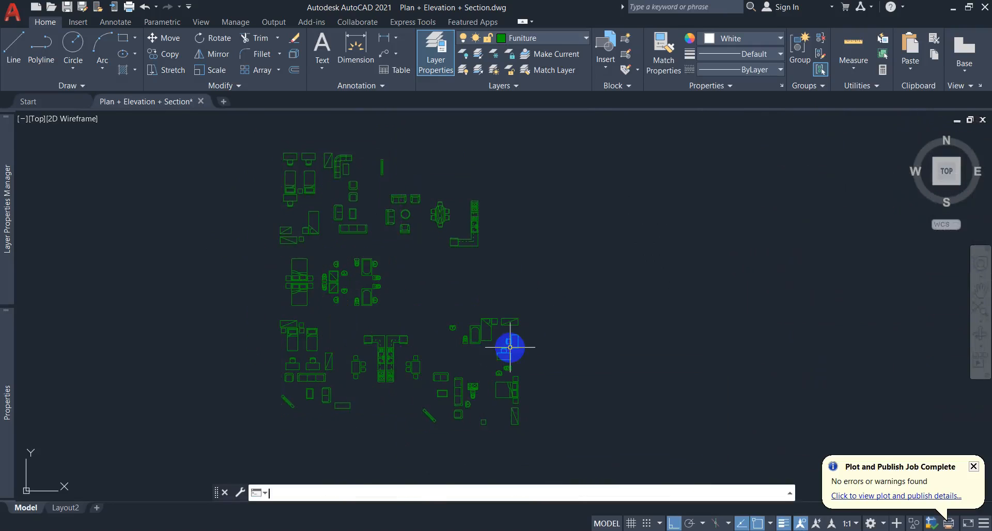
Plot the isolated furniture with the <Previous plot> page setup and save the EPS file as furniture in the Plan folder.
key("ctrl+p")
left_click(416, 137)
left_click(382, 158)
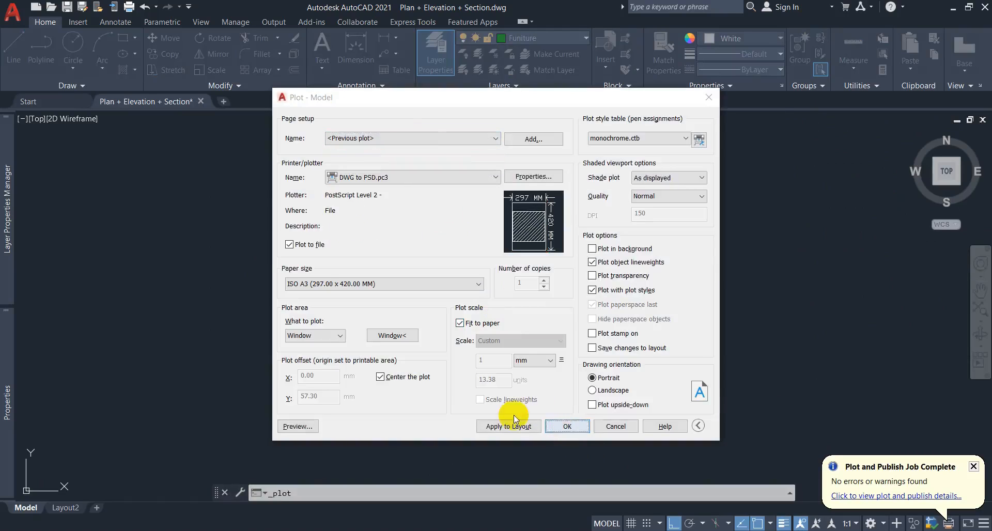
left_click(565, 428)
type("f")
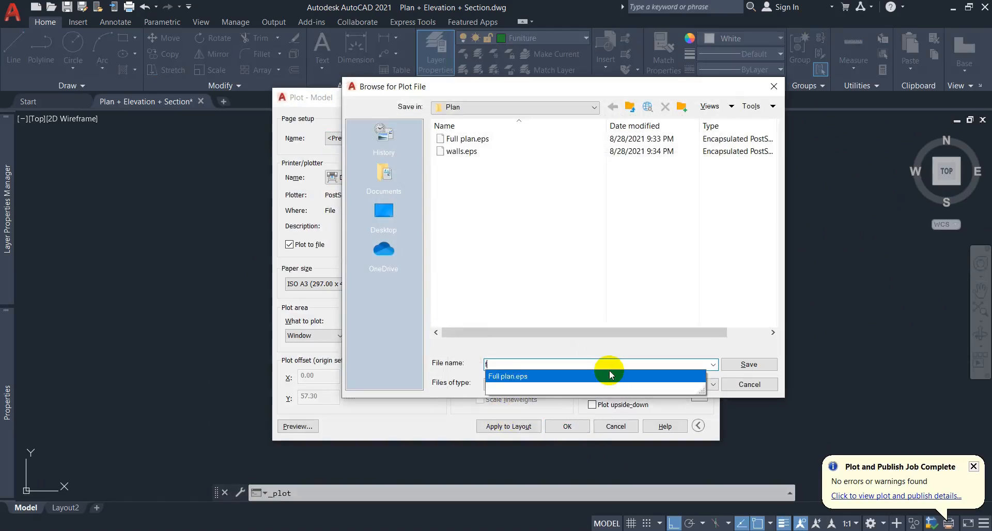
type("utniyu")
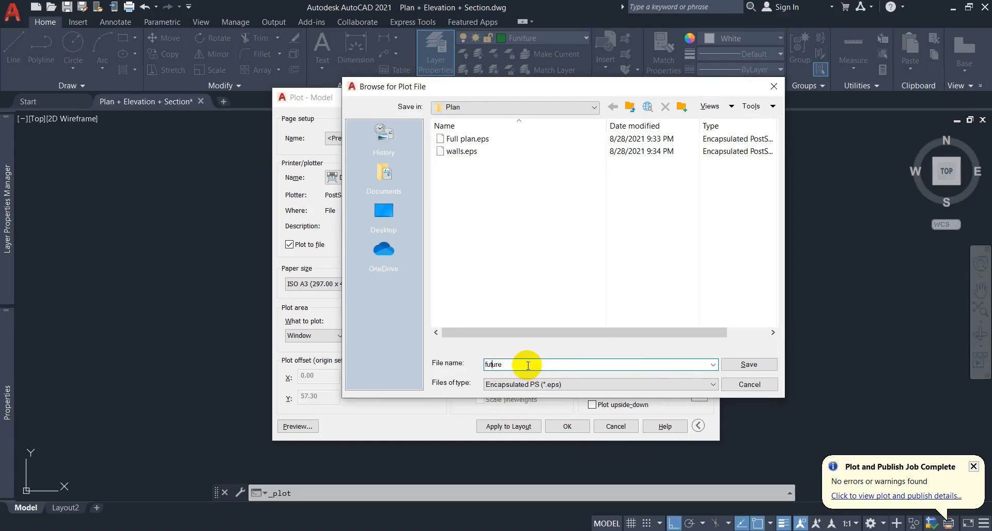
left_click_drag(528, 365, 421, 367)
type("furni")
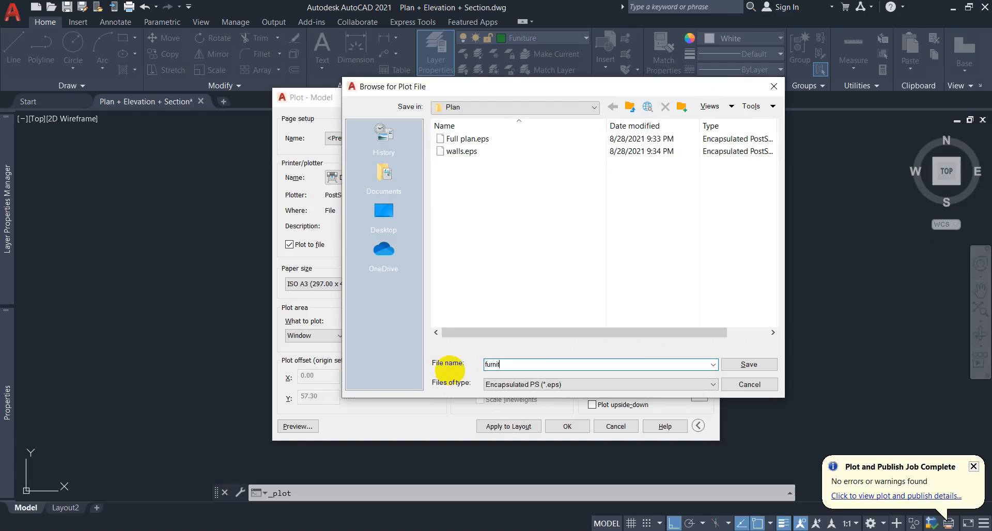
left_click(751, 365)
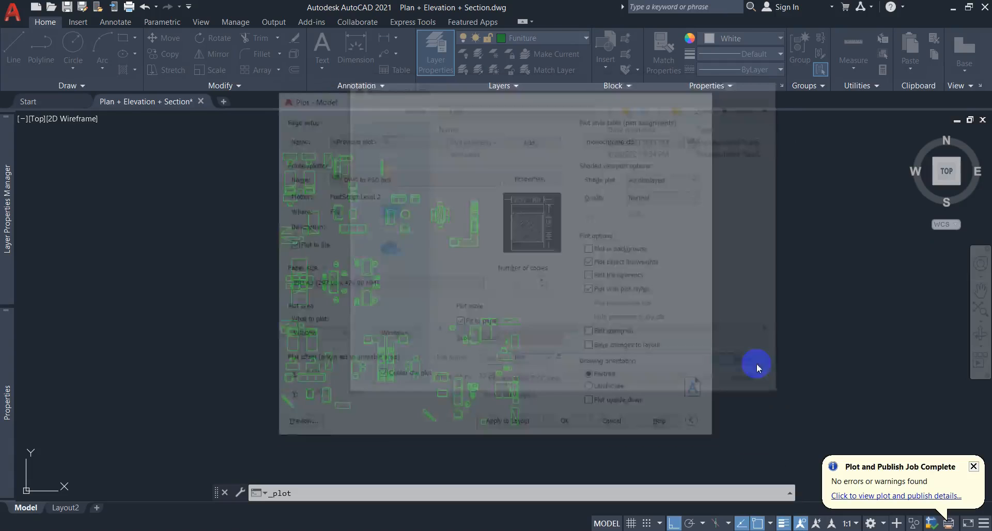
Turn all layers back on with LAYON to show the complete plan, elevation and section.
type("layon")
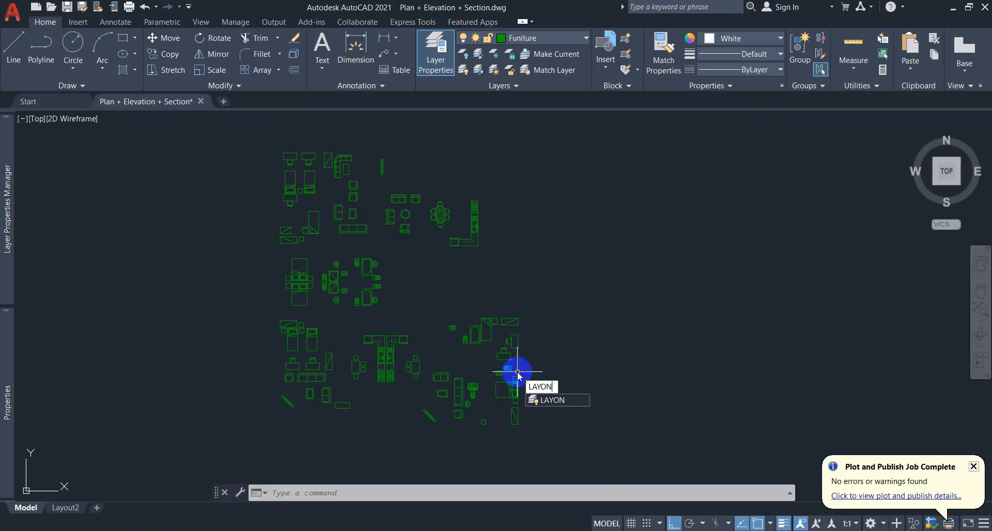
key("Return")
scroll(514, 374, "down", 4)
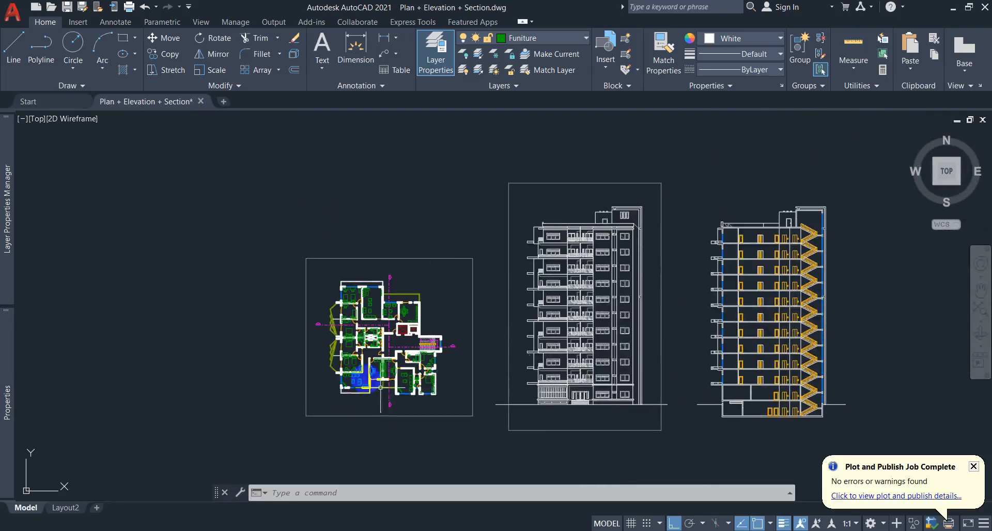
scroll(377, 350, "up", 1)
scroll(542, 409, "up", 2)
scroll(538, 378, "down", 2)
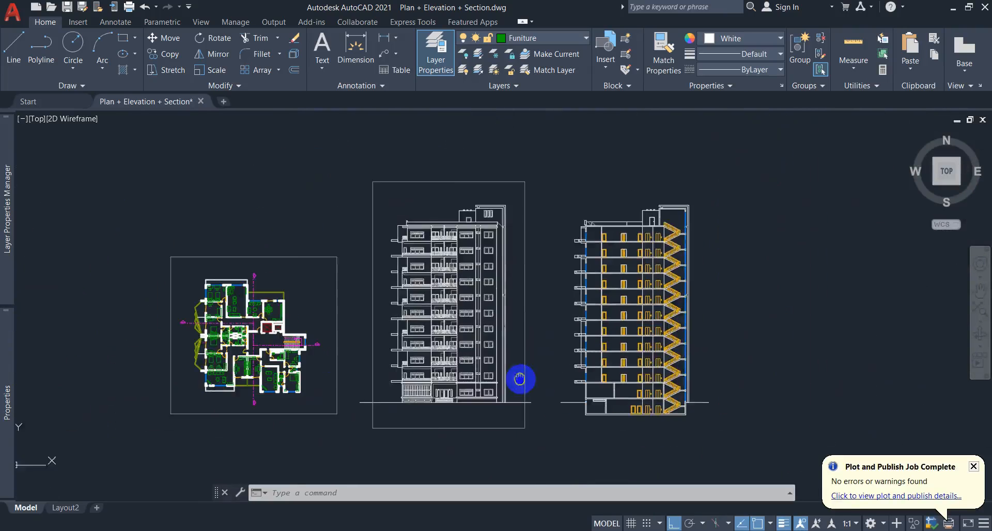
scroll(469, 305, "up", 2)
Switch to Photoshop to check the list of items to print for the elevation, and return to AutoCAD.
key("alt+Tab")
left_click(381, 283)
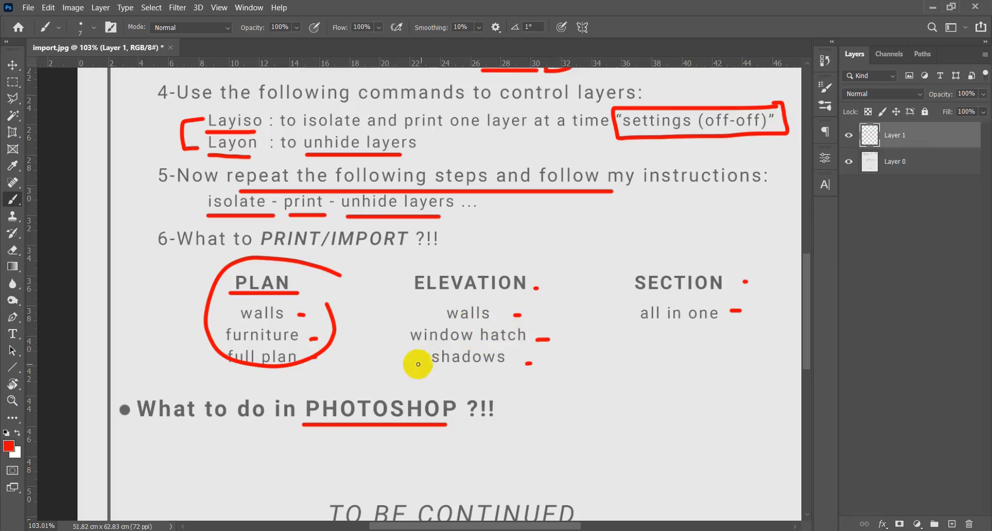
key("alt+Tab")
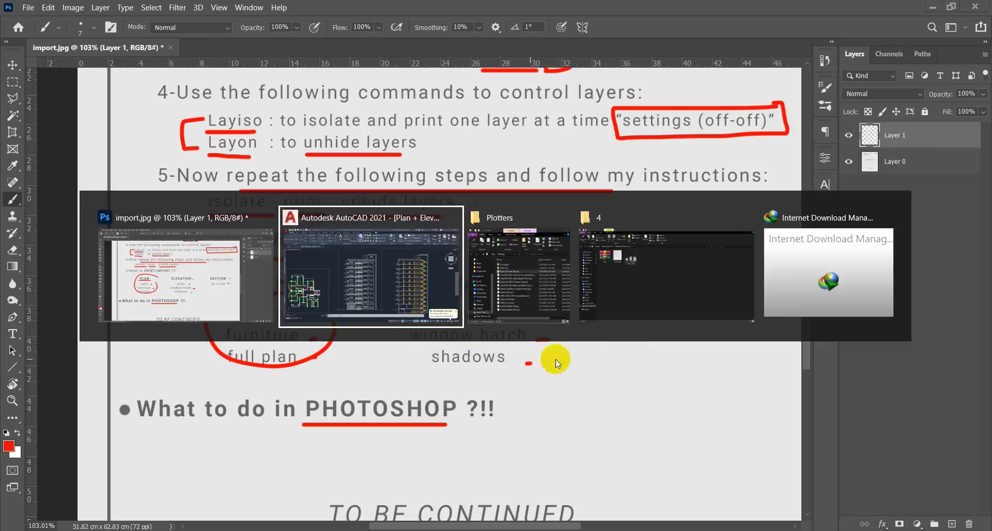
left_click(423, 294)
Isolate the Shadows layer with LAYISO, using the diagonal shadow line at the elevation's roof edge.
scroll(505, 306, "down", 2)
scroll(527, 297, "up", 4)
scroll(525, 233, "up", 6)
left_click(596, 224)
left_click(586, 257)
key("Escape")
key("Escape")
type("`3")
key("space")
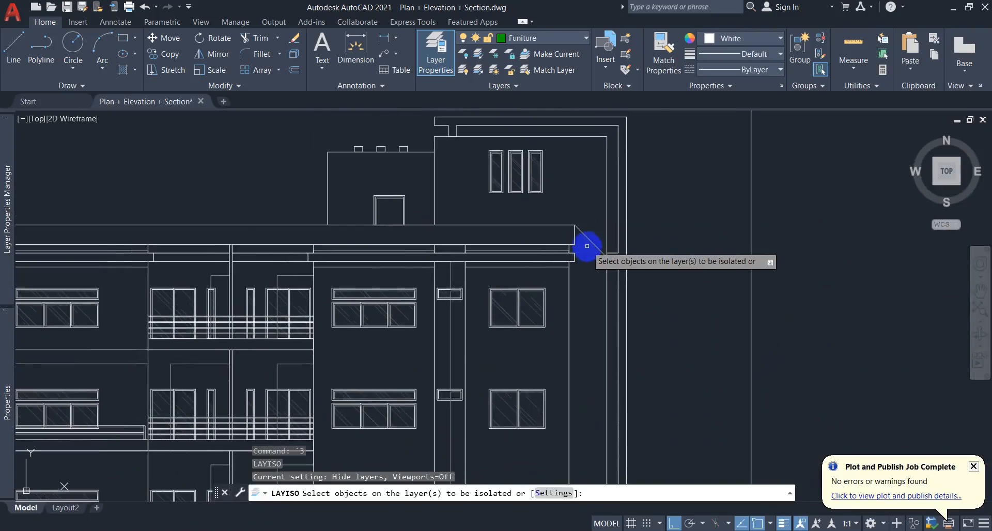
left_click(586, 246)
key("Return")
scroll(581, 228, "down", 5)
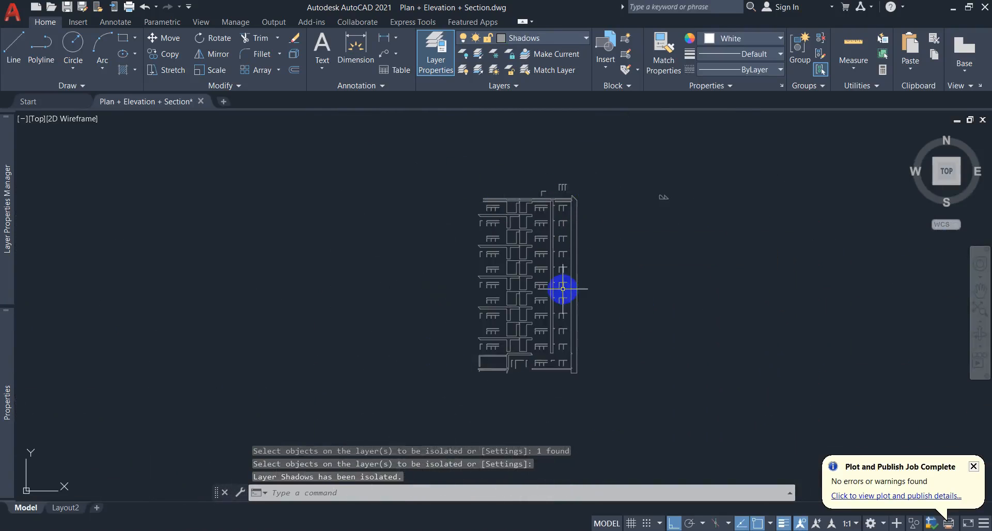
Turn every hidden layer back on with LAYON and return to the upper floors of the elevation.
key("Escape")
key("Escape")
type("layon")
key("Return")
scroll(553, 281, "up", 10)
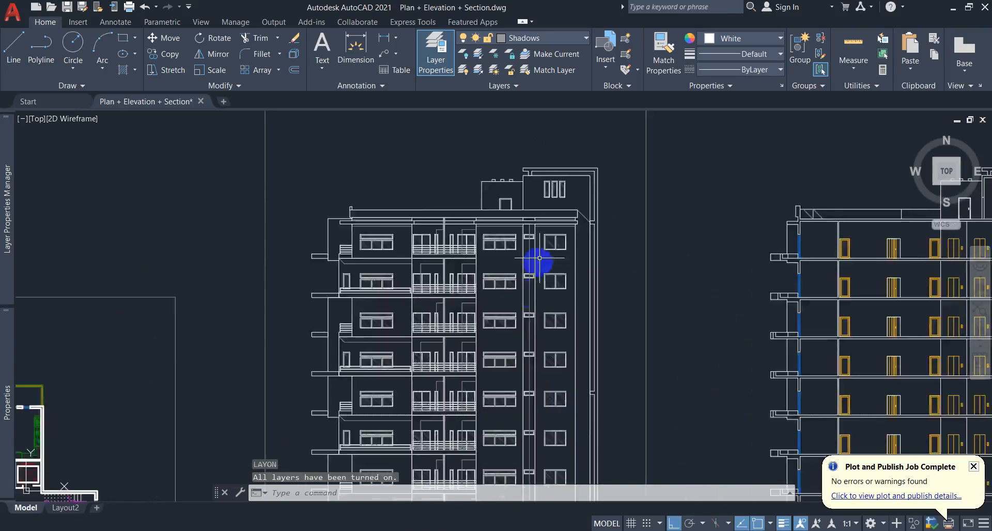
Isolate the Windows Hatch layer with LAYISO by picking a window hatch on the elevation's upper floors.
key("Escape")
type("layiso")
key("Return")
left_click(536, 281)
key("Return")
mouse_move(537, 281)
middle_mouse_down()
mouse_move(544, 368)
mouse_move(532, 259)
middle_mouse_up()
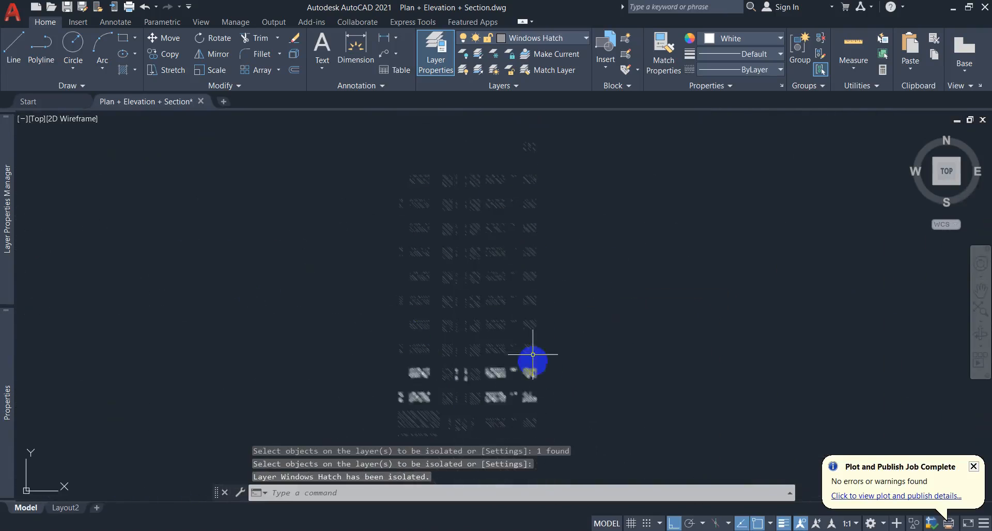
Turn all layers back on with LAYON to restore the full elevation.
key("Escape")
key("Escape")
type("layon")
key("Return")
middle_click_drag(538, 317, 553, 398)
Select the roof-level objects, window hatches and shadow outline of the elevation to examine them, and clear the selection.
scroll(565, 265, "up", 5)
left_click(614, 130)
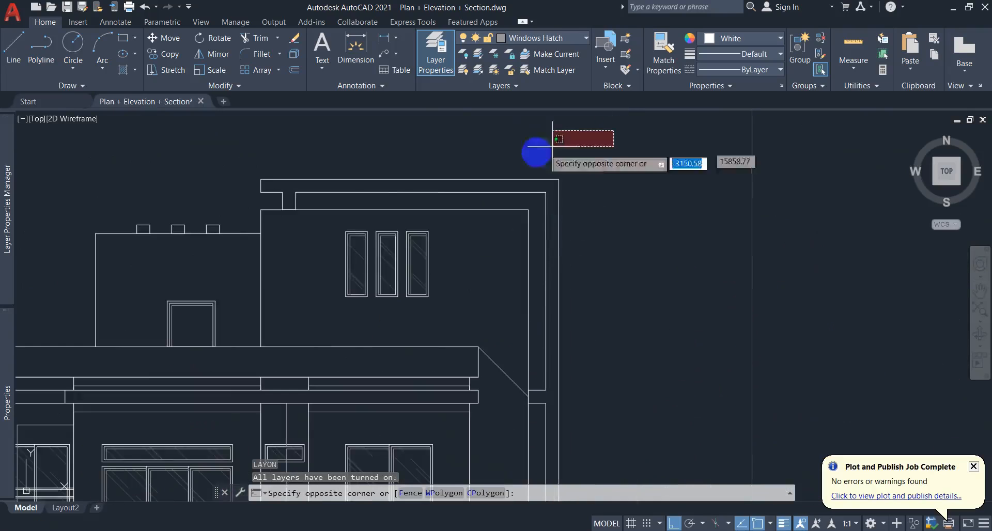
left_click(109, 262)
key("Escape")
key("Escape")
key("Escape")
scroll(420, 305, "down", 8)
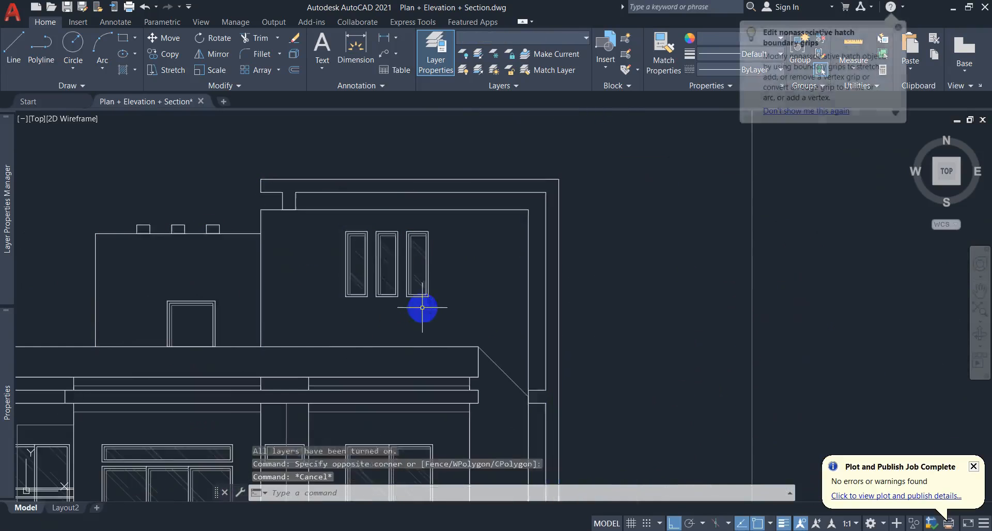
scroll(449, 223, "up", 8)
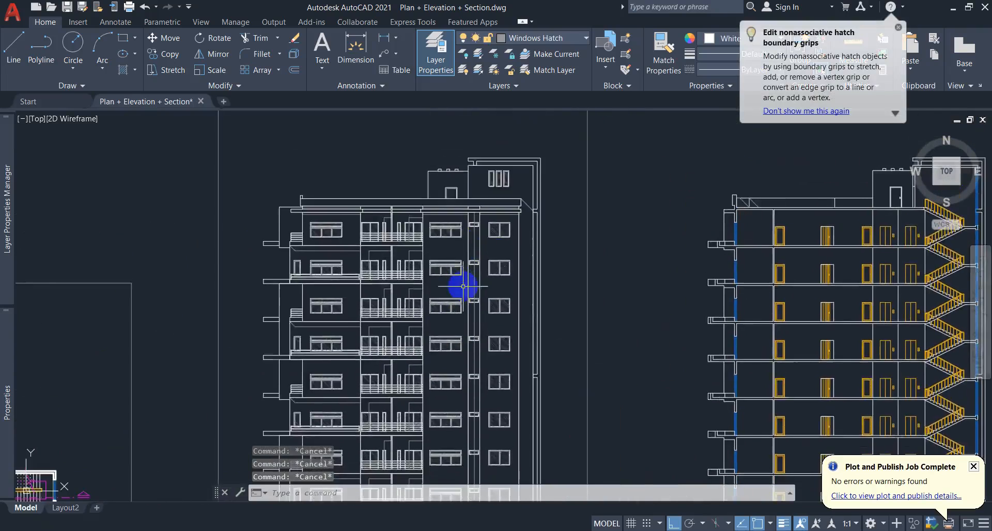
left_click(504, 285)
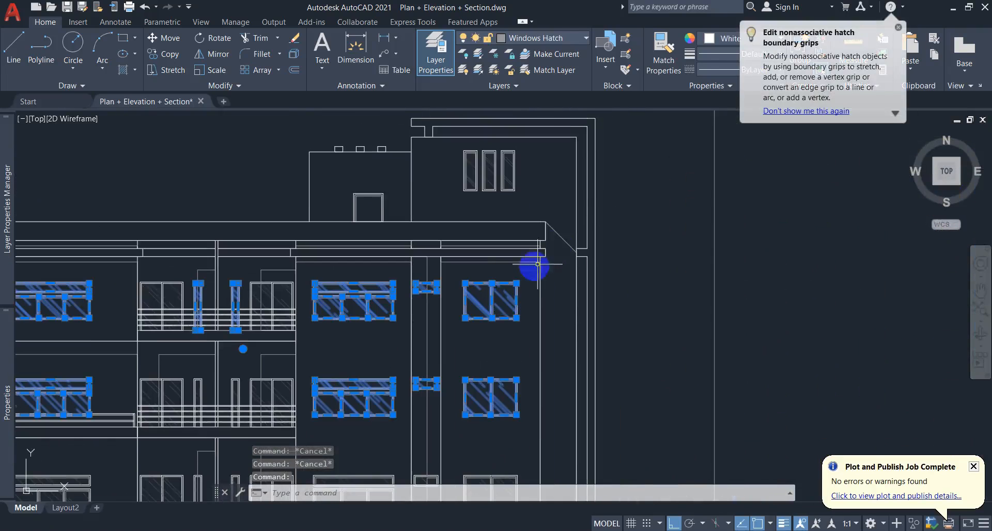
left_click(557, 232)
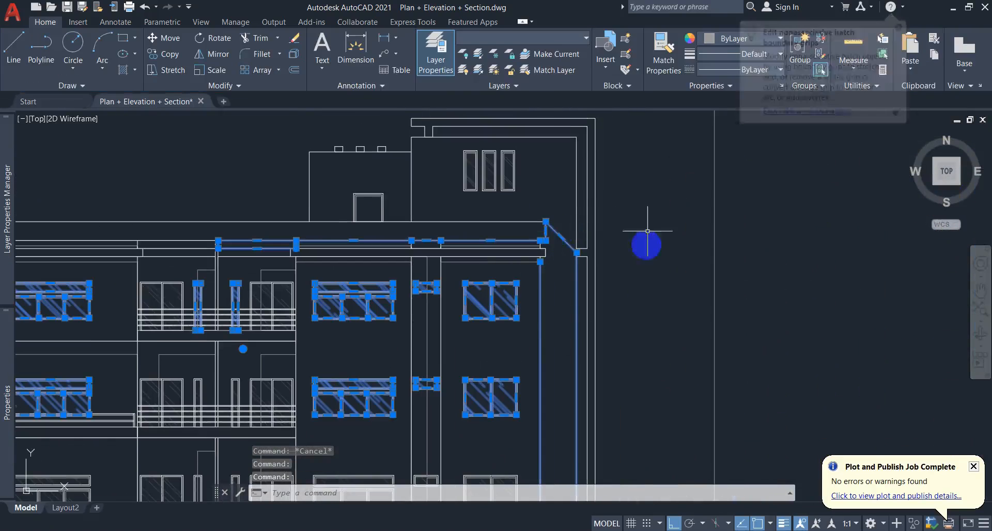
scroll(432, 277, "down", 3)
key("Escape")
key("Escape")
mouse_move(455, 295)
middle_mouse_down()
mouse_move(470, 315)
mouse_move(496, 299)
mouse_move(497, 333)
middle_mouse_up()
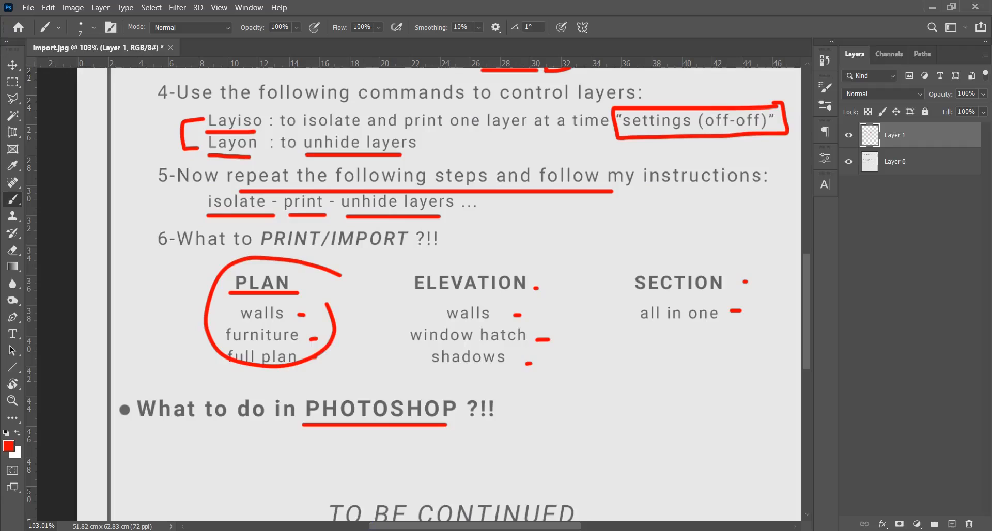
Switch to the Photoshop notes and mark the Layiso and Layon commands with red brush strokes.
left_click_drag(323, 288, 339, 343)
left_click_drag(346, 393, 474, 451)
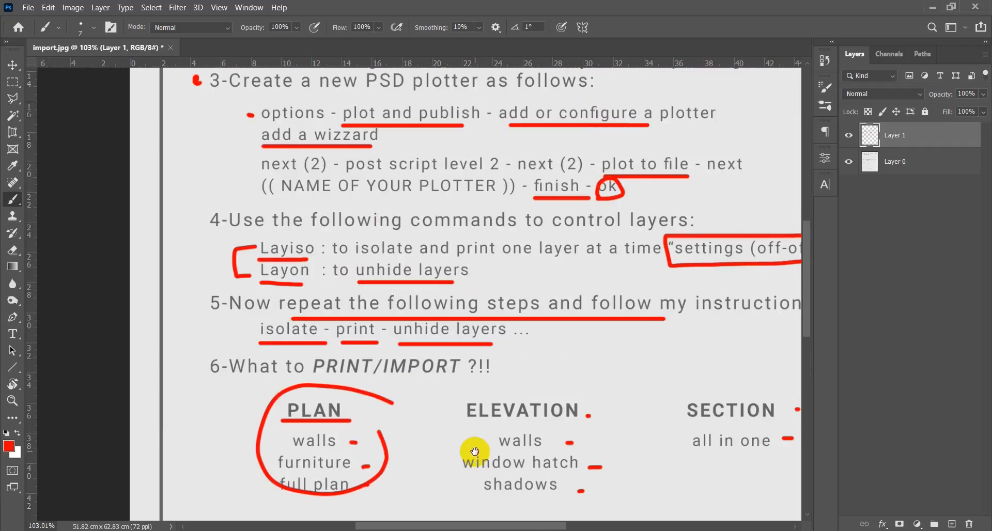
left_click_drag(258, 260, 250, 274)
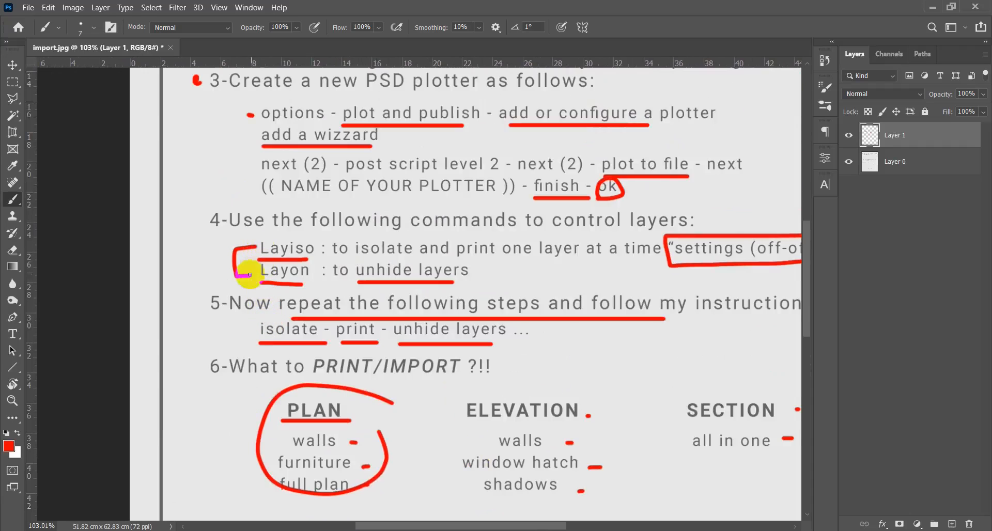
left_click_drag(277, 283, 316, 282)
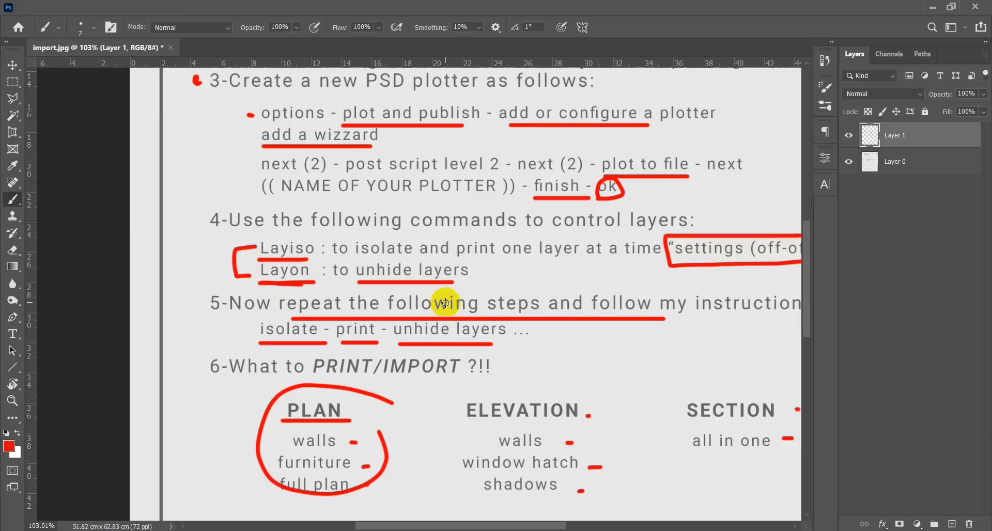
Return to AutoCAD and turn off the Shadows layer with LAYOFF, using the diagonal shadow line at the elevation's roof edge.
key("alt+Tab")
middle_click_drag(550, 326, 542, 323)
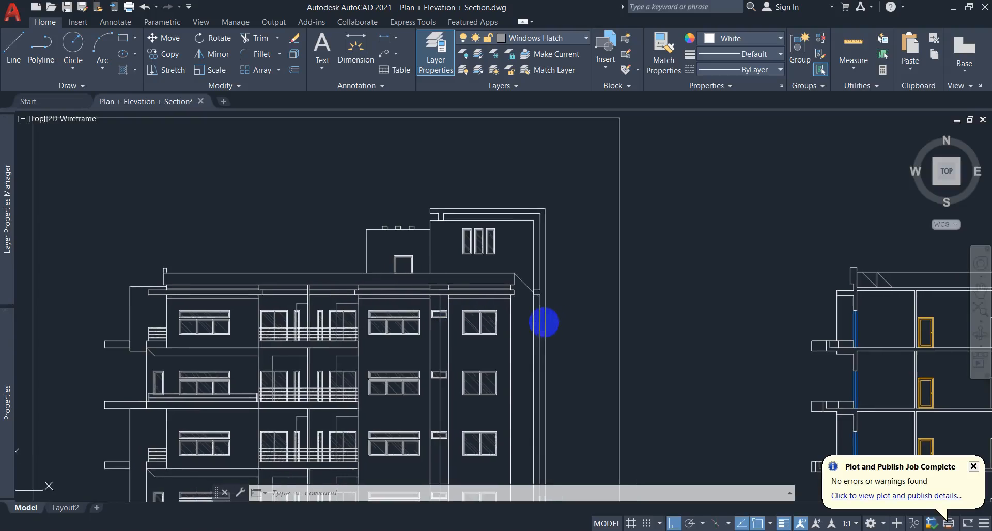
type("lay")
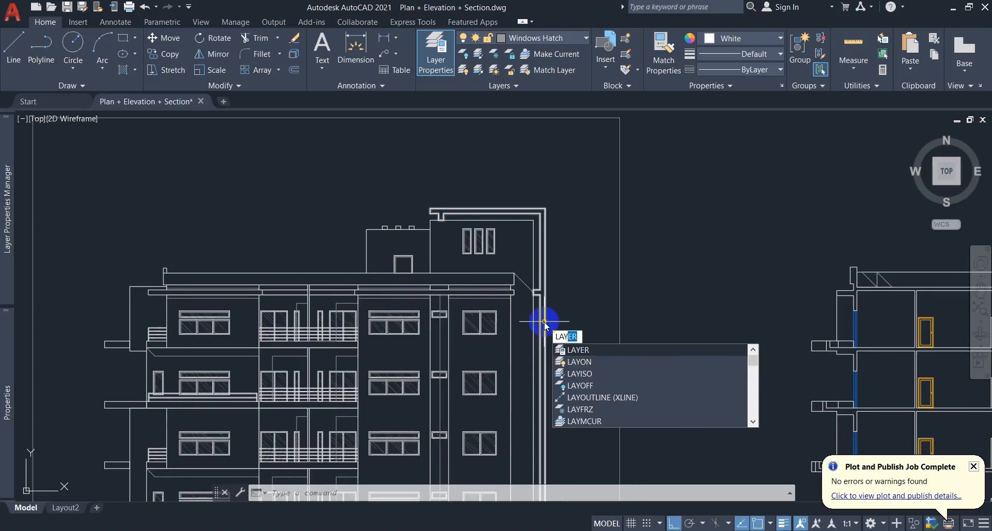
type("off")
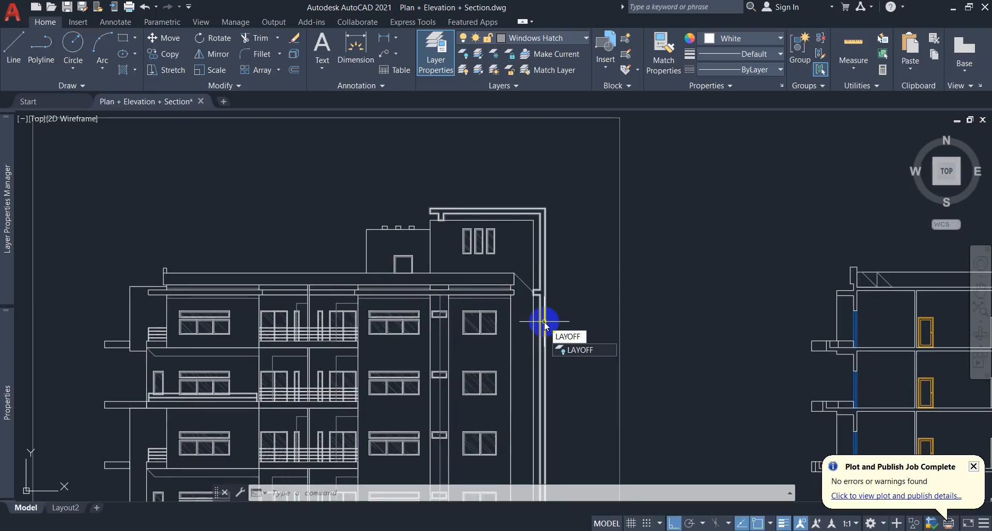
key("Return")
scroll(522, 284, "up", 6)
middle_click_drag(555, 356, 580, 367)
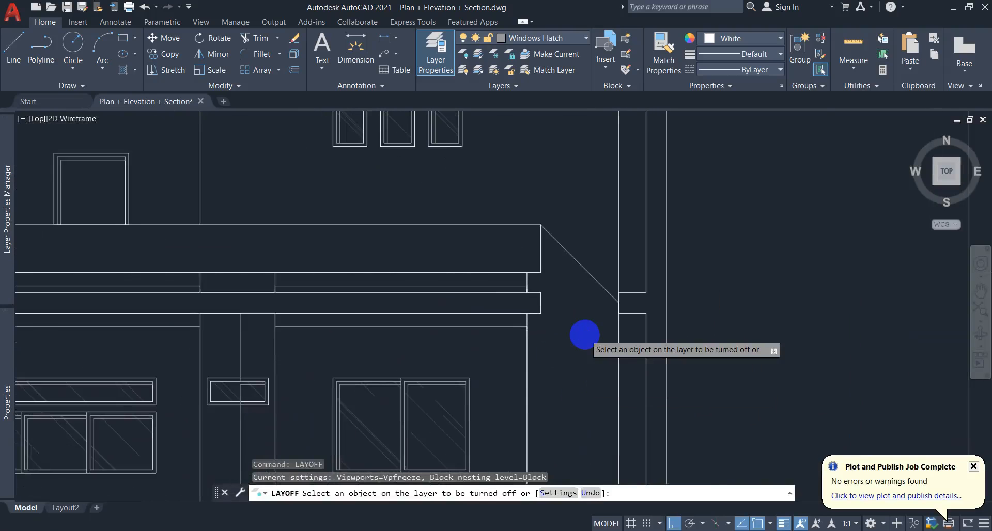
scroll(584, 335, "down", 2)
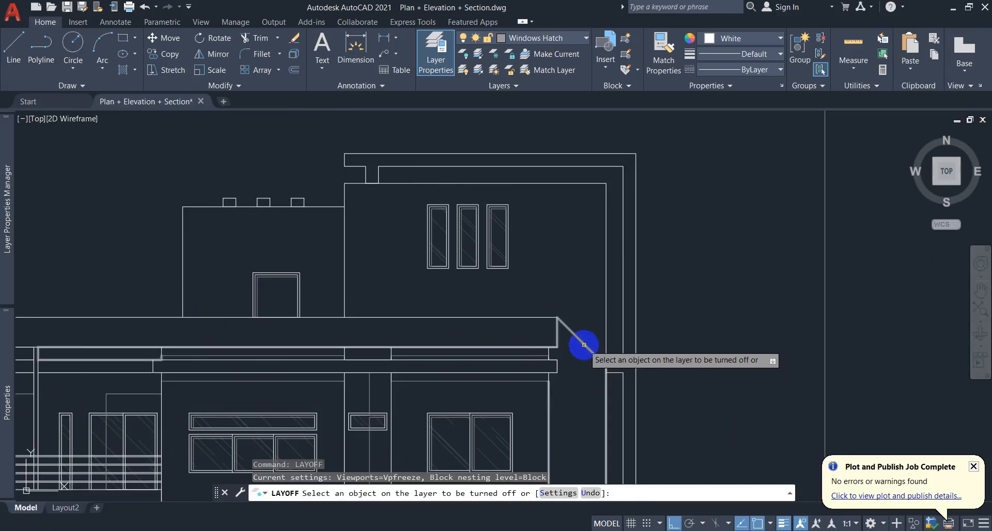
left_click(584, 344)
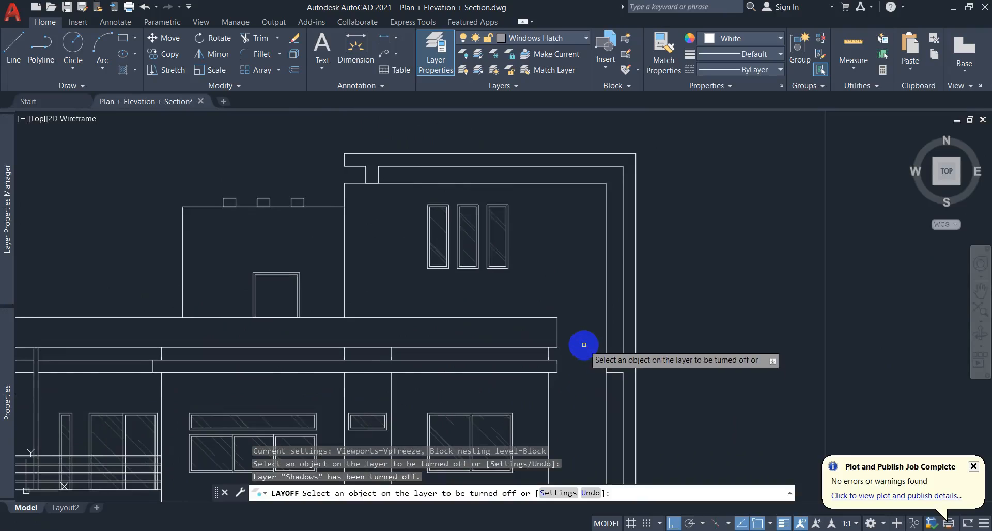
Turn off the current Windows Hatch layer by picking a hatch in the roof-level windows, and end LAYOFF.
left_click(466, 220)
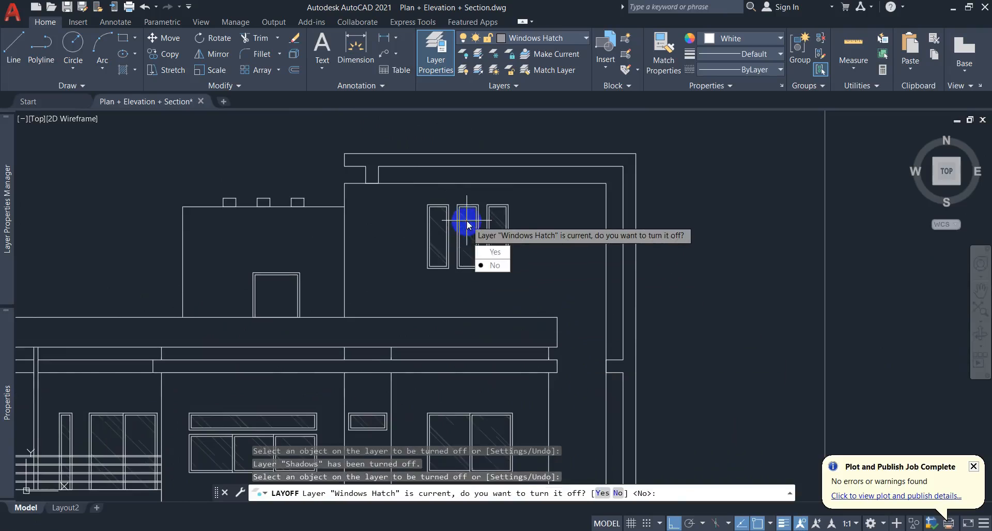
left_click(486, 261)
scroll(467, 243, "down", 4)
mouse_move(470, 305)
middle_mouse_down()
mouse_move(465, 200)
mouse_move(483, 192)
mouse_move(459, 336)
mouse_move(491, 336)
middle_mouse_up()
scroll(519, 297, "down", 1)
scroll(472, 336, "up", 2)
key("Escape")
scroll(473, 337, "down", 2)
Set up a plot with the <Previous plot> page setup and define the plot window around the elevation's frame.
key("ctrl+p")
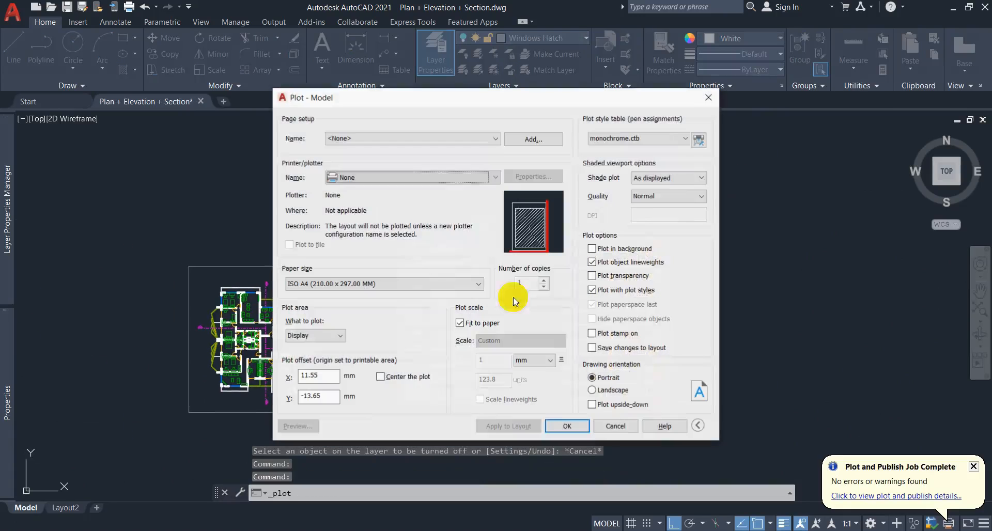
left_click(428, 145)
left_click(376, 155)
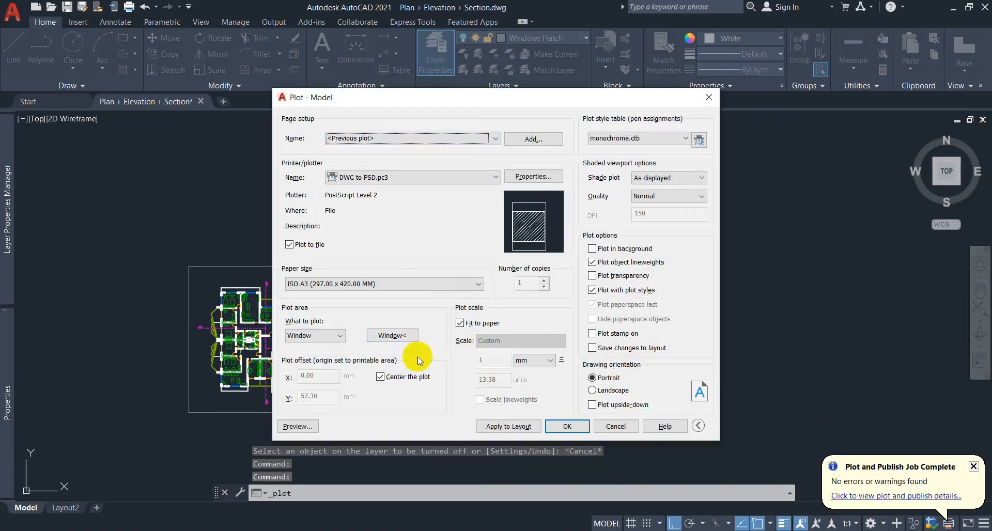
left_click_drag(410, 102, 615, 93)
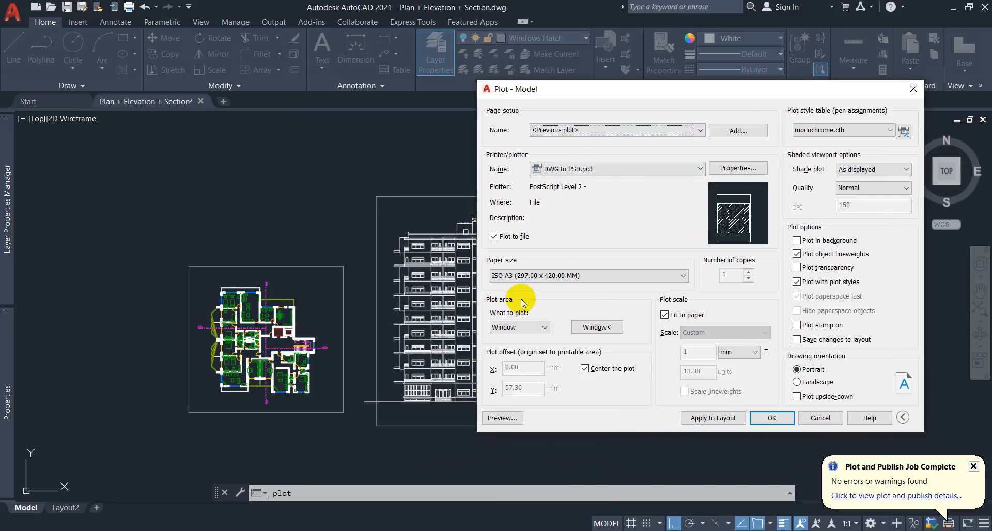
left_click(597, 328)
left_click(518, 197)
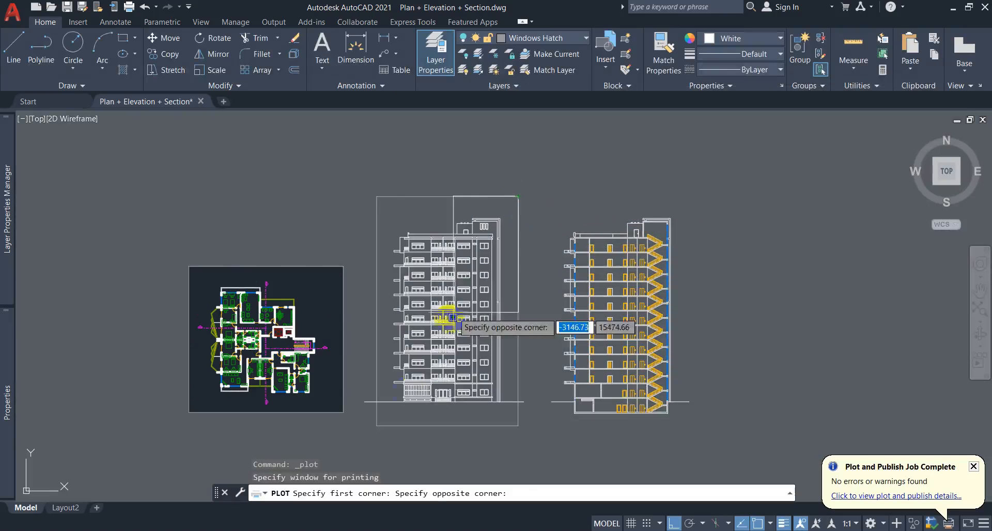
left_click(391, 430)
left_click_drag(654, 90, 476, 107)
Plot the elevation to walls.eps in a new Desktop folder named Elevation.
left_click(592, 437)
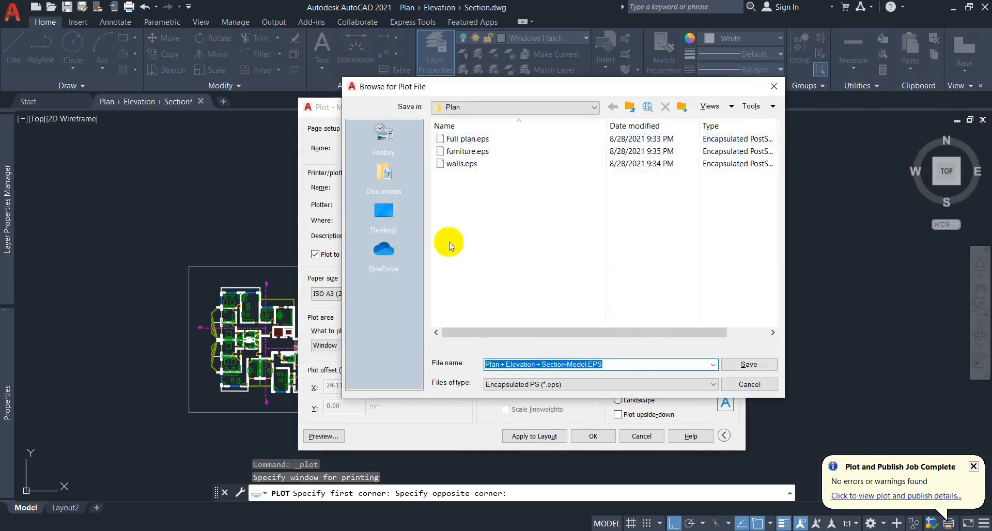
left_click(383, 210)
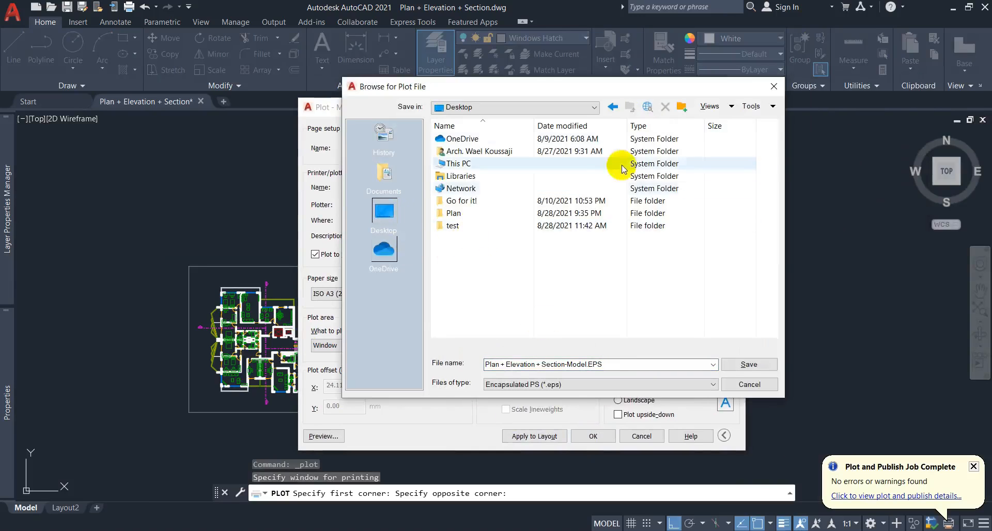
left_click(681, 108)
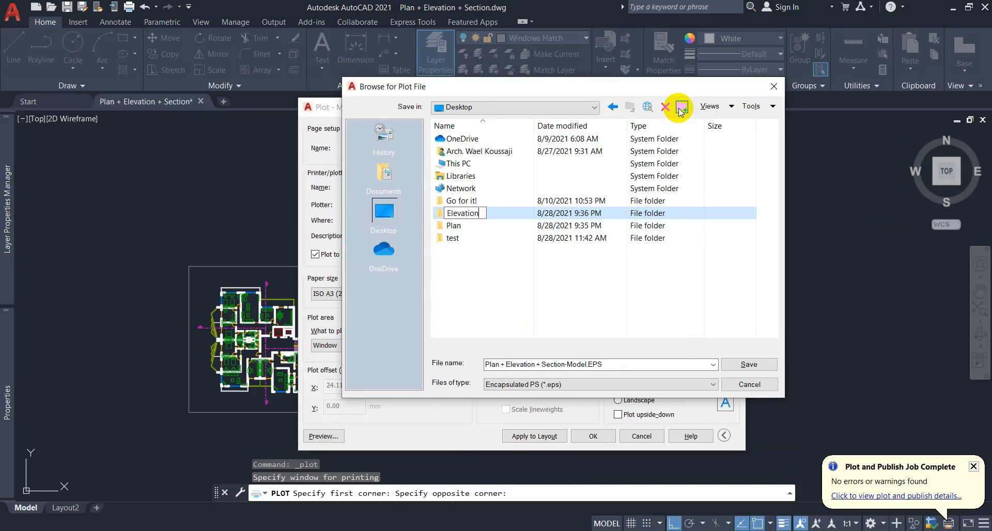
key("Return")
triple_click(640, 362)
type("wall")
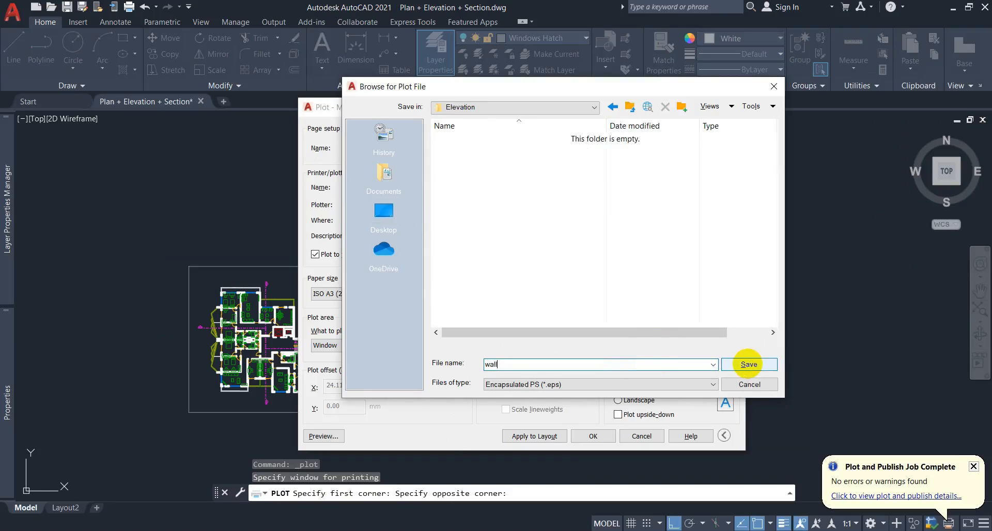
left_click(748, 365)
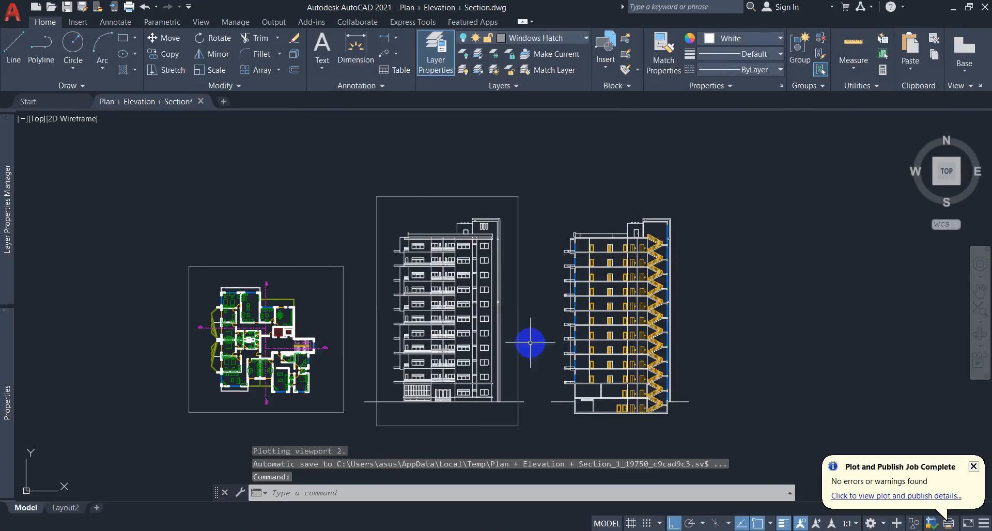
Turn all layers back on with LAYON after the walls plot.
middle_click_drag(506, 324, 516, 318)
key("Escape")
key("Escape")
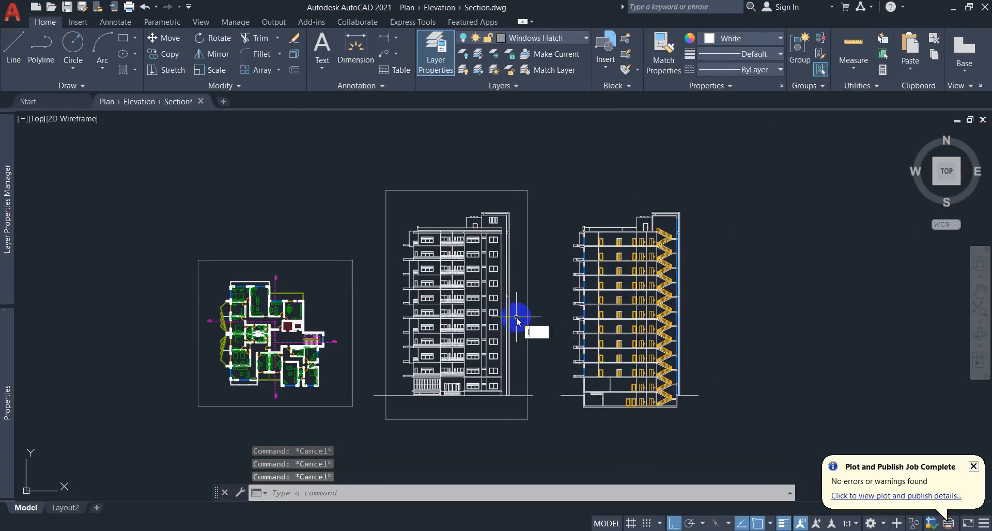
key("Escape")
type("LAYIO")
key("BackSpace")
key("BackSpace")
type("ON")
key("Return")
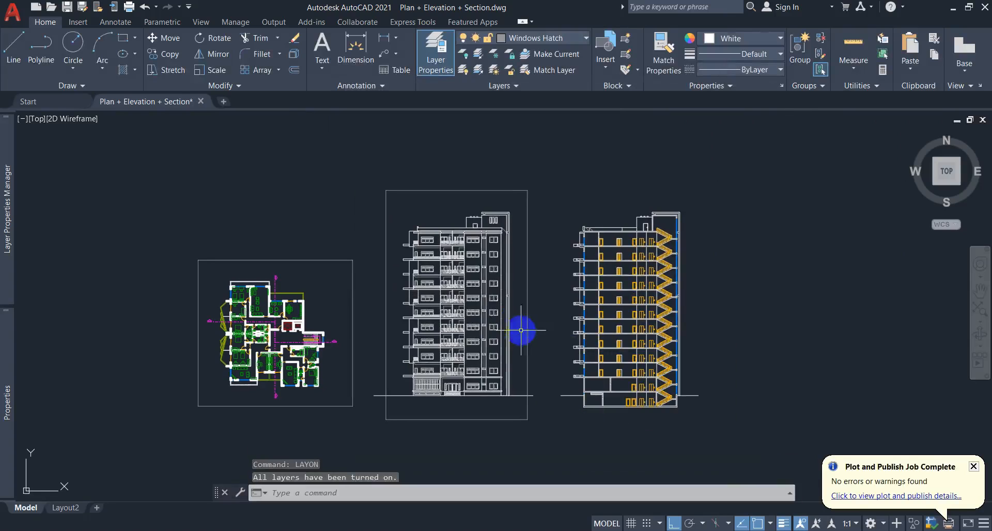
Isolate the Windows Hatch layer with LAYISO, using the hatch in the elevation's roof-level windows.
middle_click_drag(507, 345, 515, 341)
scroll(512, 207, "up", 8)
type("LAYISO")
key("Return")
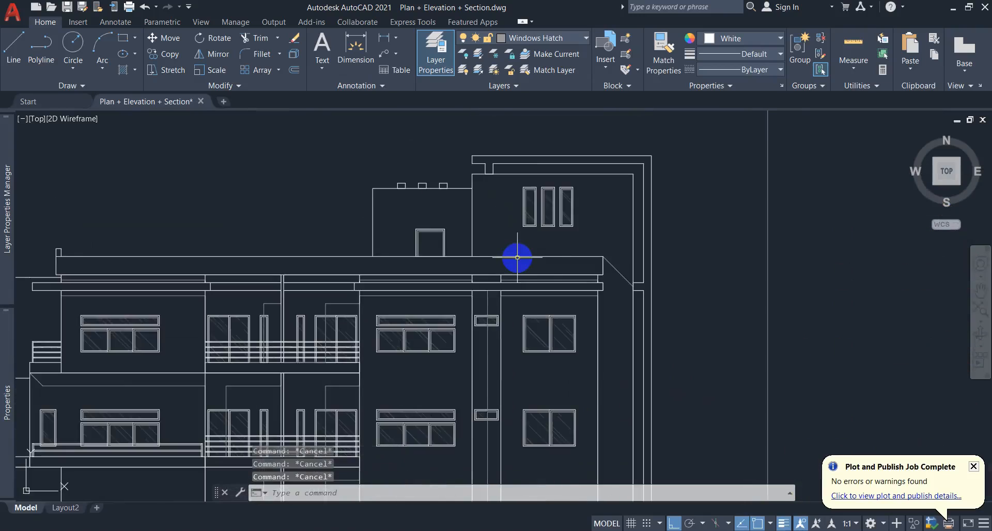
scroll(549, 194, "up", 5)
left_click(509, 208)
key("Return")
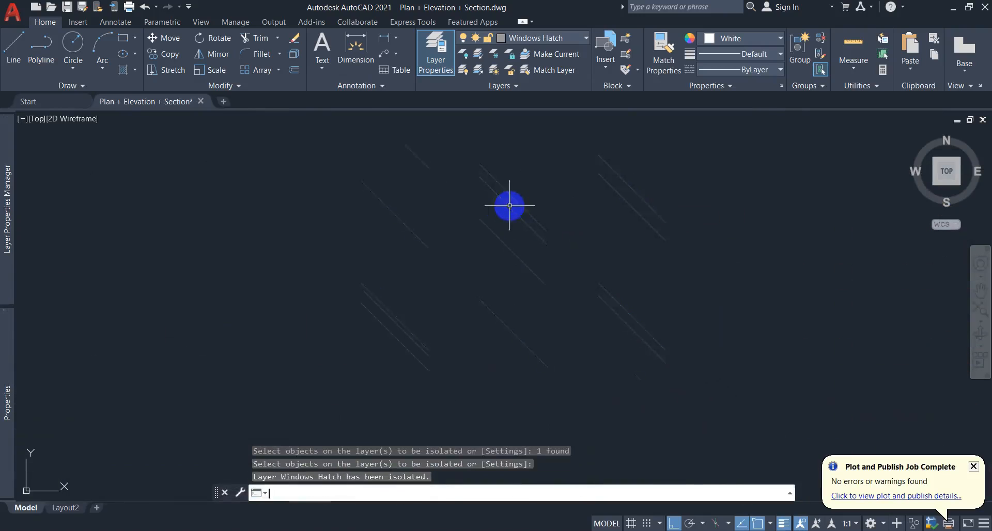
Plot the isolated window hatch with the <Previous plot> setup and save it as hatch in the Elevation folder.
scroll(519, 245, "down", 5)
key("ctrl+p")
left_click(413, 138)
left_click(385, 158)
left_click(567, 426)
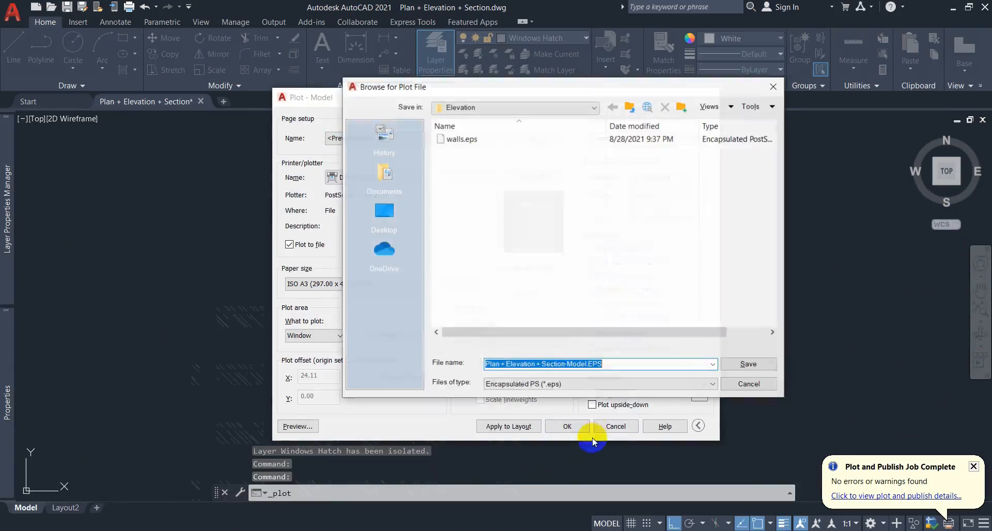
type("hatc")
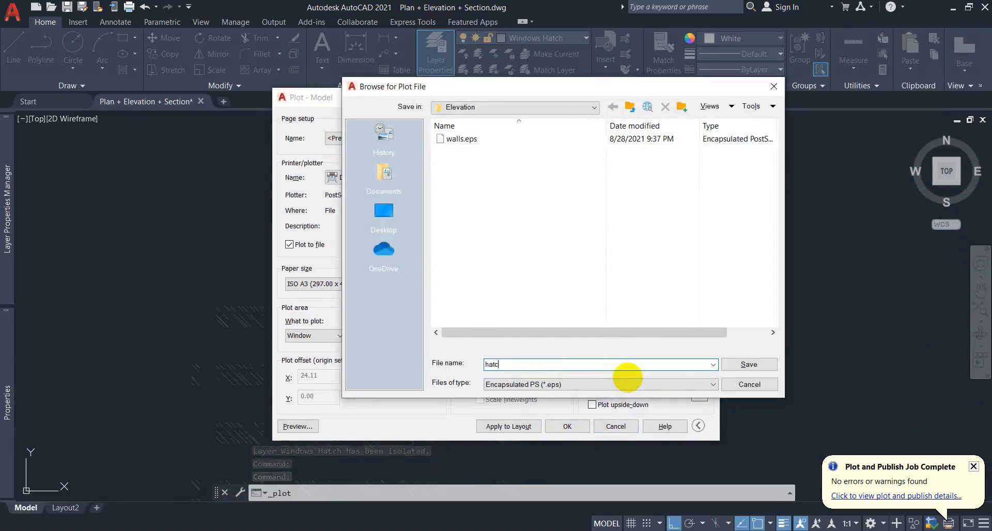
type("h")
left_click(757, 366)
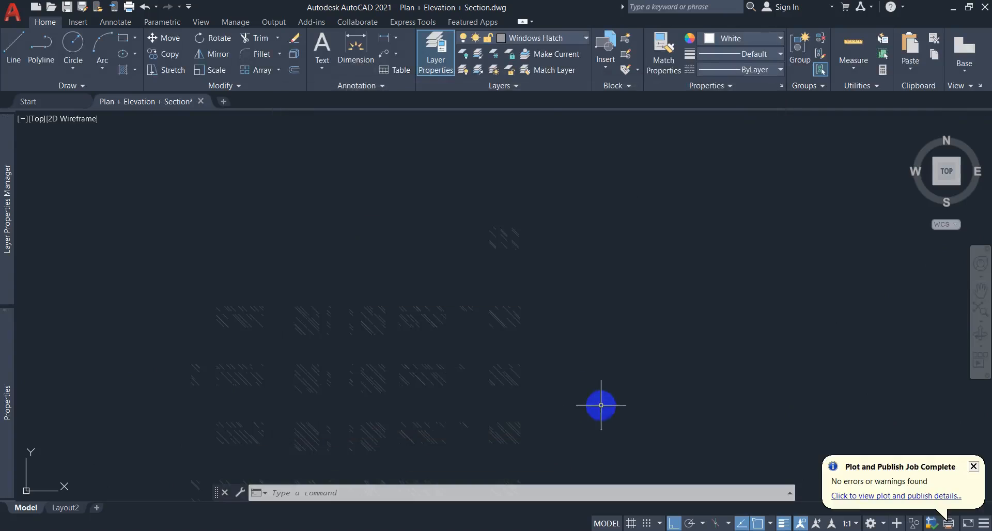
Turn all layers back on, and isolate the Shadows layer with LAYISO using the shadow outline below the elevation's roof slab.
scroll(525, 381, "down", 4)
scroll(534, 237, "up", 2)
middle_click_drag(534, 237, 528, 285)
scroll(472, 253, "up", 3)
type("layiso")
key("Return")
scroll(502, 238, "up", 2)
middle_click_drag(628, 277, 350, 395)
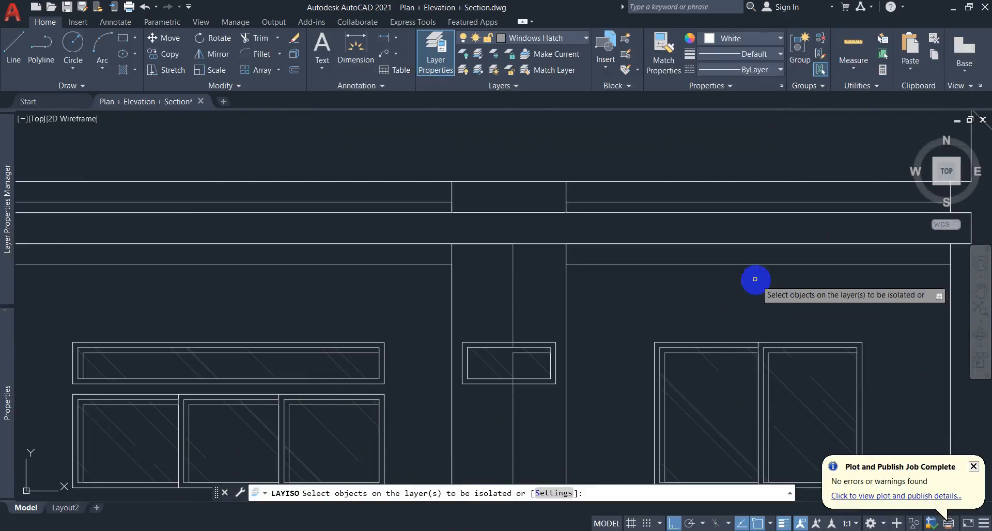
left_click(743, 268)
left_click(736, 262)
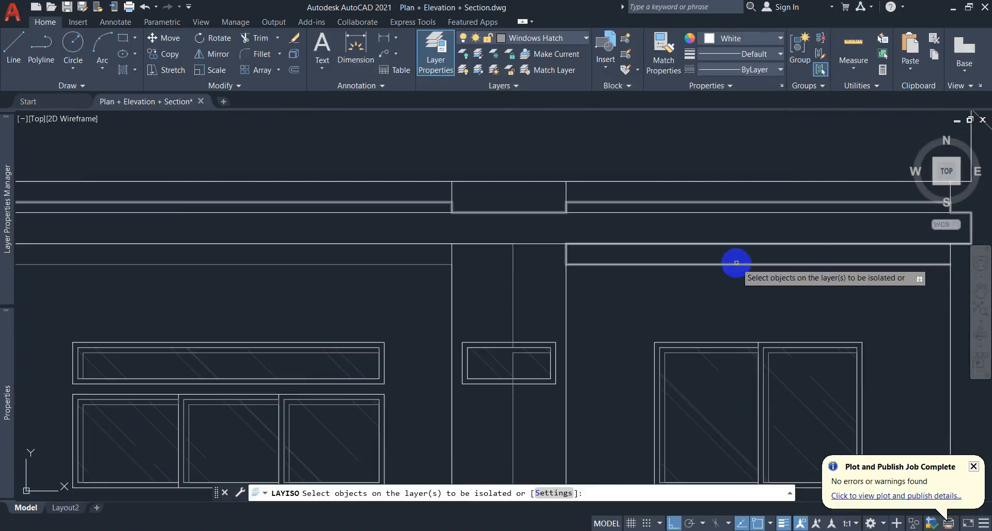
scroll(513, 227, "down", 4)
key("Return")
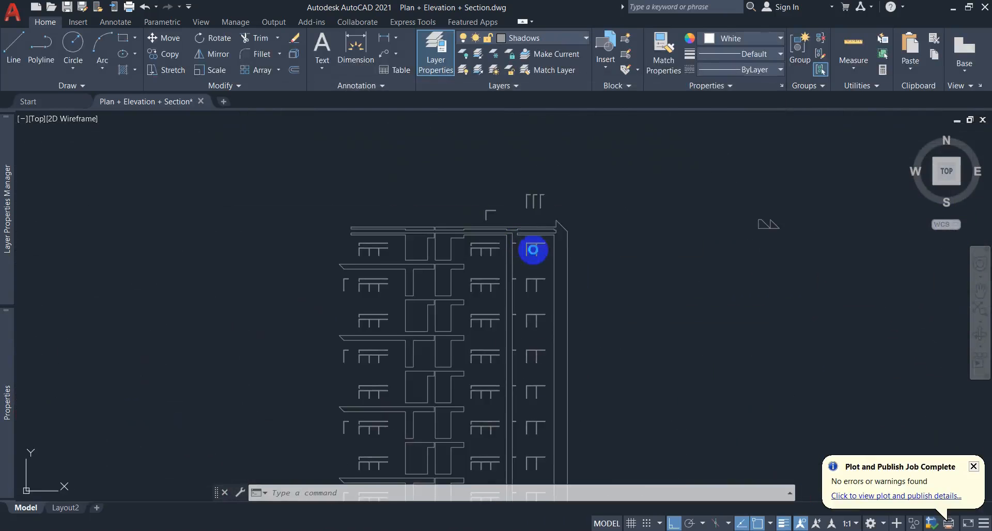
Plot the isolated shadows with the <Previous plot> setup and save the file as shadows in the Elevation folder.
key("ctrl+p")
left_click(421, 138)
left_click(374, 152)
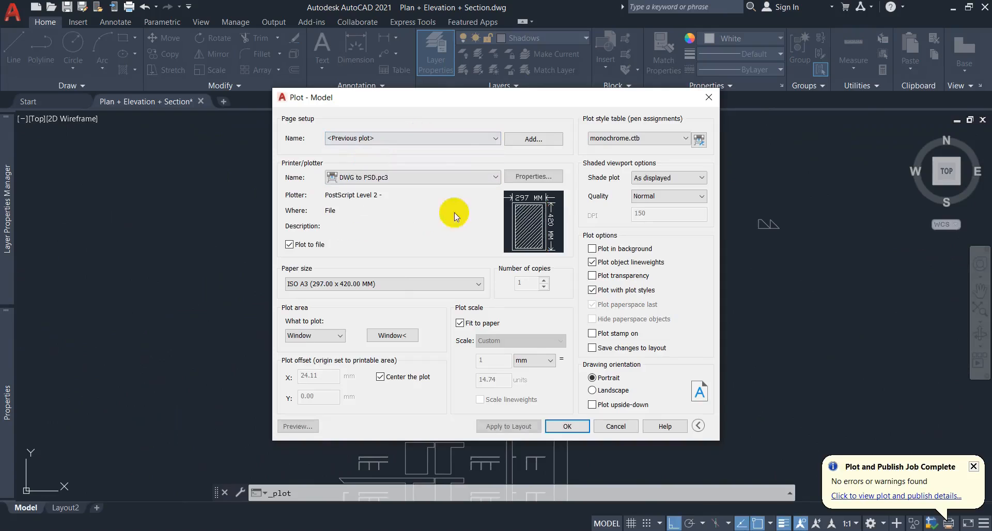
left_click(573, 427)
type("shado")
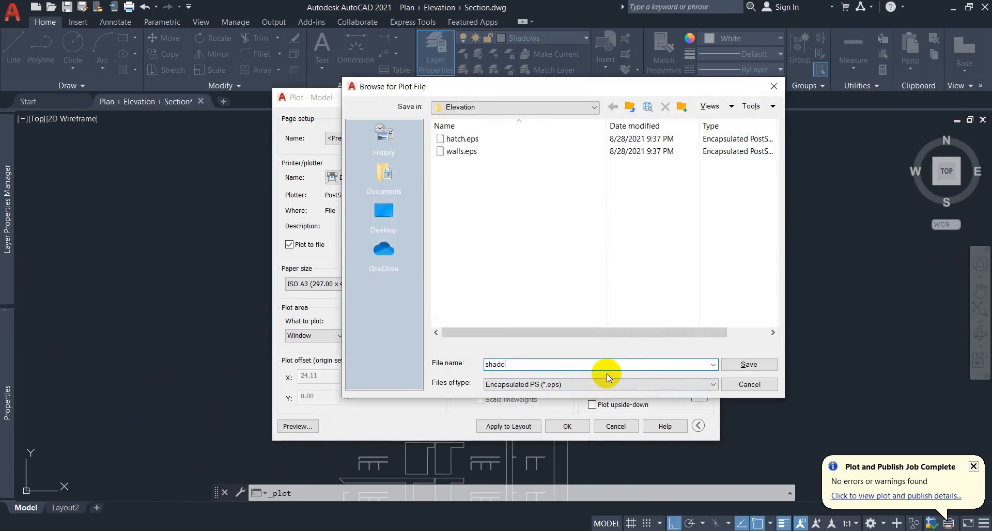
type("ws")
left_click(734, 365)
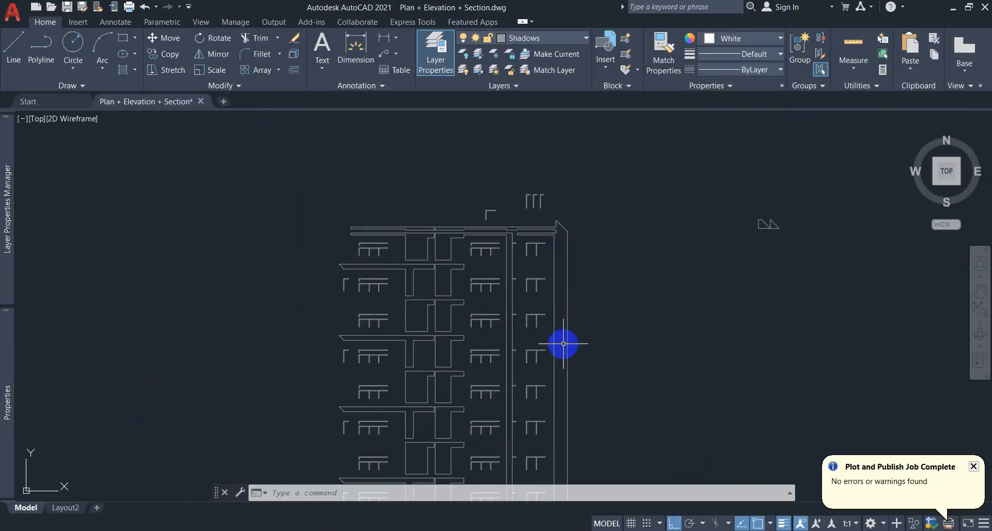
Turn all layers back on, then switch to Photoshop and outline SECTION and "all in one" in the import.jpg notes with red brush strokes.
scroll(563, 343, "down", 6)
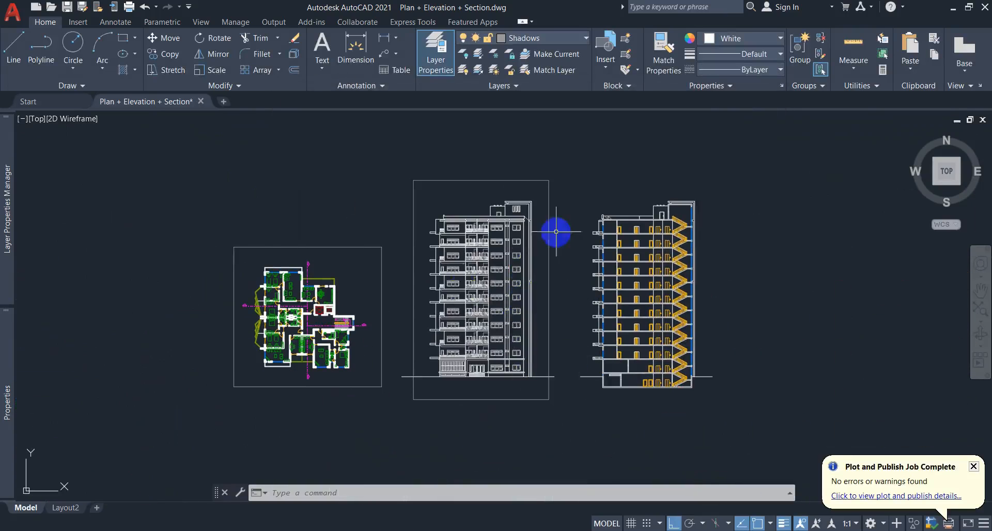
middle_click_drag(491, 357, 414, 436)
left_click(354, 512)
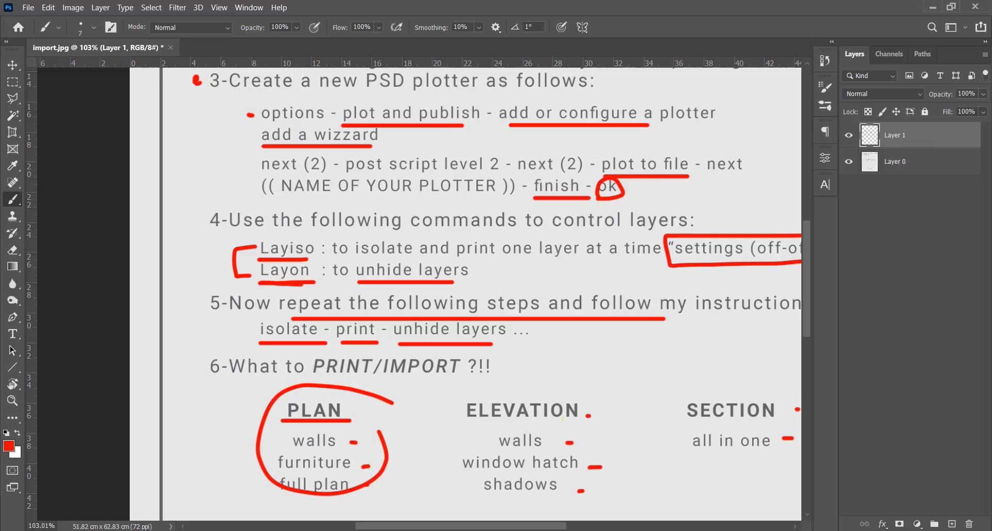
left_click_drag(615, 382, 384, 346)
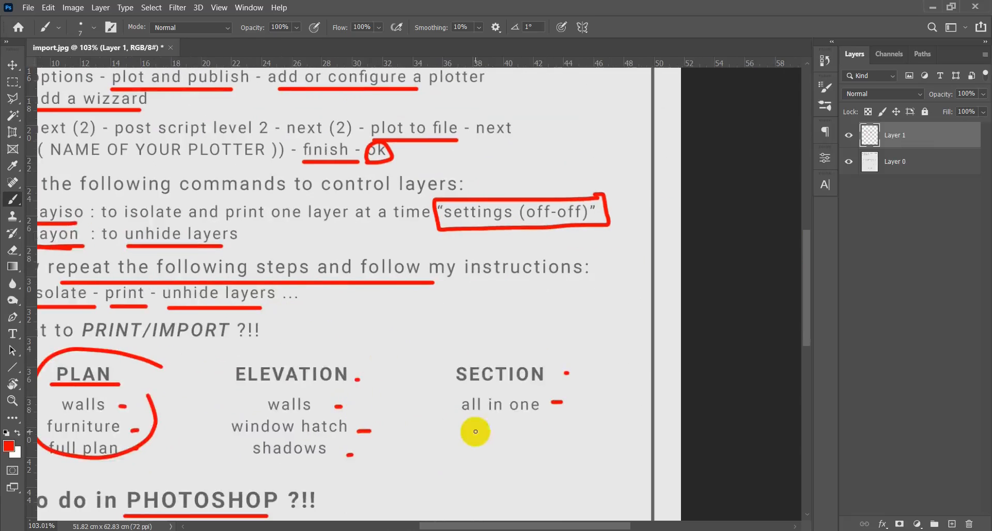
mouse_move(449, 416)
left_mouse_down()
mouse_move(504, 420)
mouse_move(594, 394)
mouse_move(478, 345)
mouse_move(425, 364)
mouse_move(425, 427)
mouse_move(565, 387)
mouse_move(457, 428)
left_mouse_up()
Switch back to AutoCAD and set up a plot of the building section with the <Previous plot> setup and a window around the whole section.
key("alt+Tab")
left_click(416, 310)
middle_click_drag(554, 314, 487, 295)
scroll(502, 307, "up", 2)
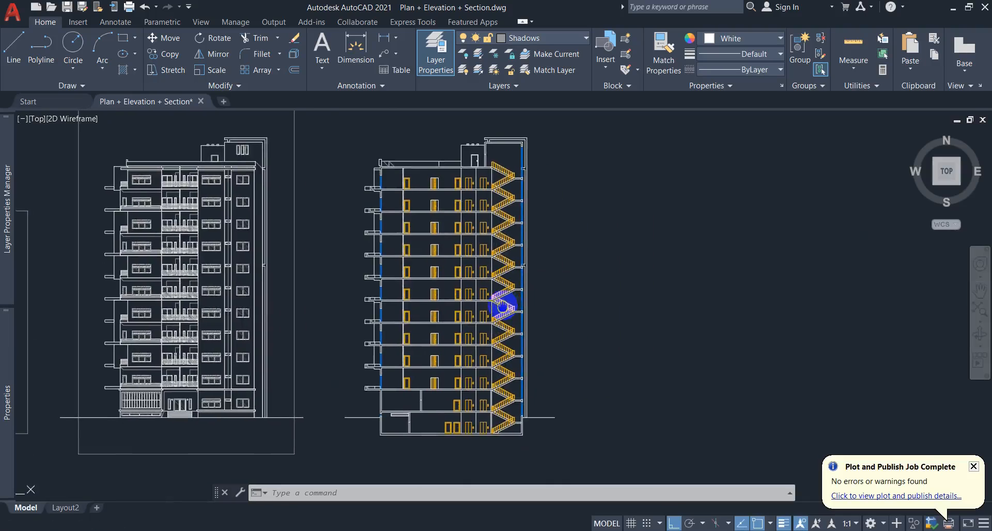
key("ctrl+p")
left_click(421, 138)
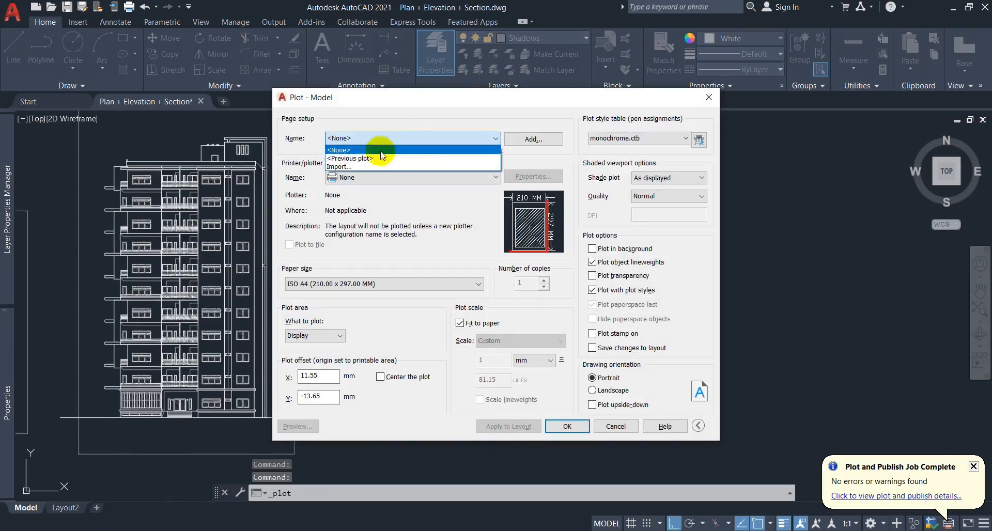
left_click(356, 161)
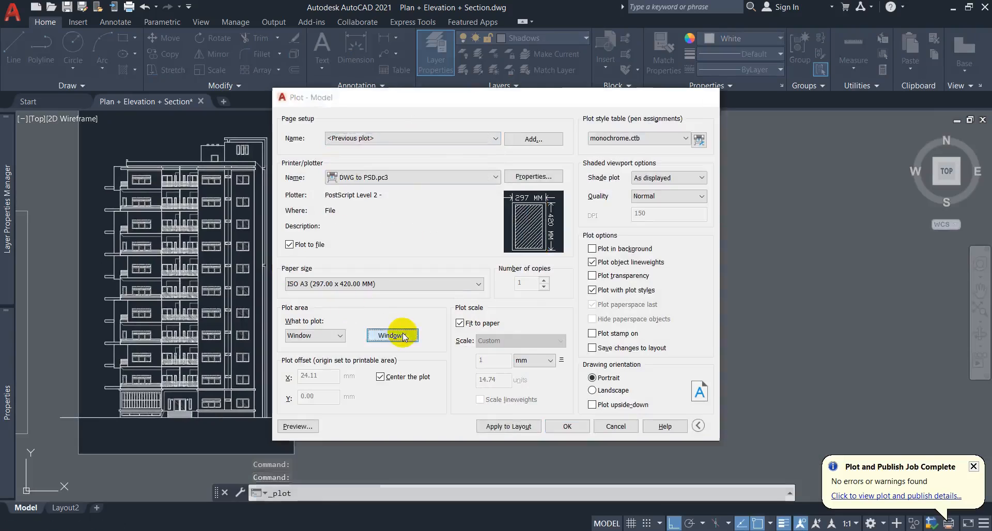
left_click(397, 335)
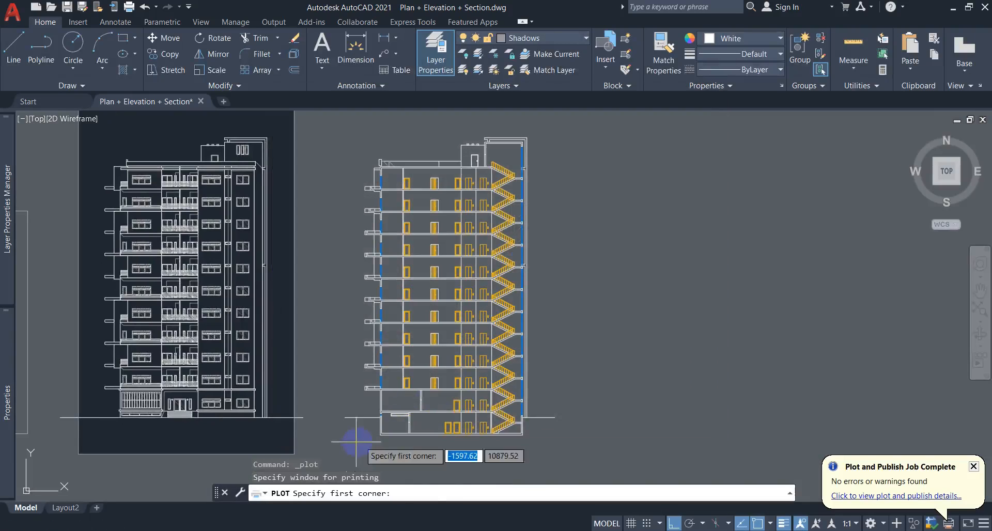
left_click(331, 452)
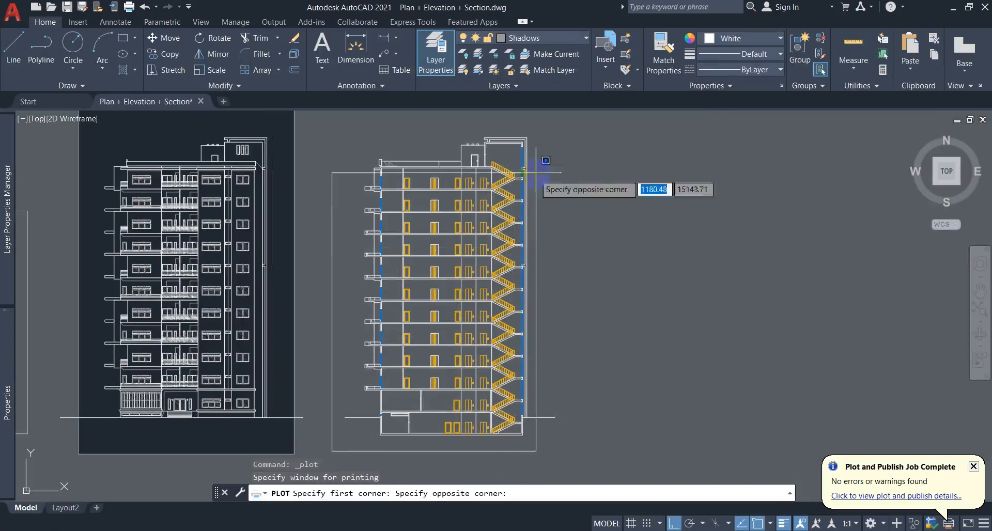
left_click(558, 127)
Plot the section to an EPS file named sec in a new Desktop folder named Section.
left_click(568, 426)
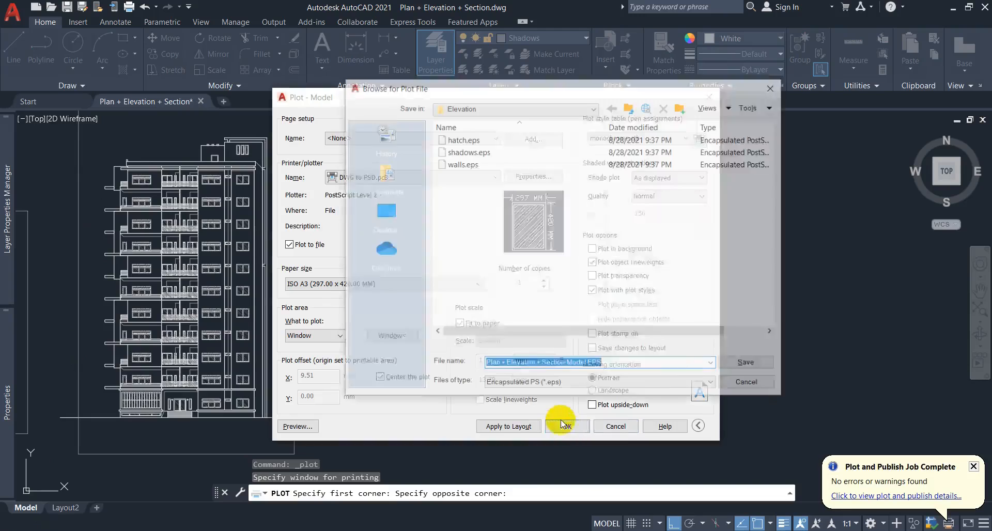
left_click(417, 232)
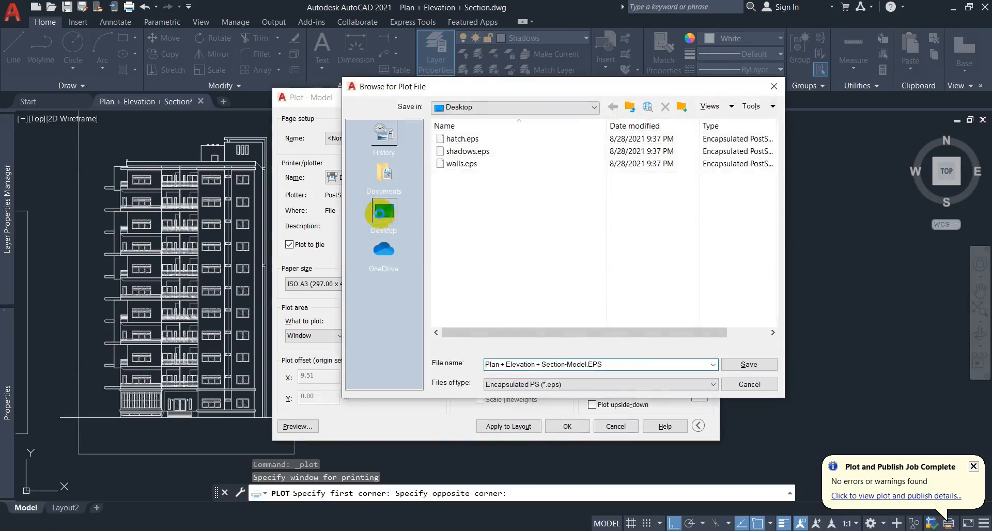
left_click(682, 107)
type("Se")
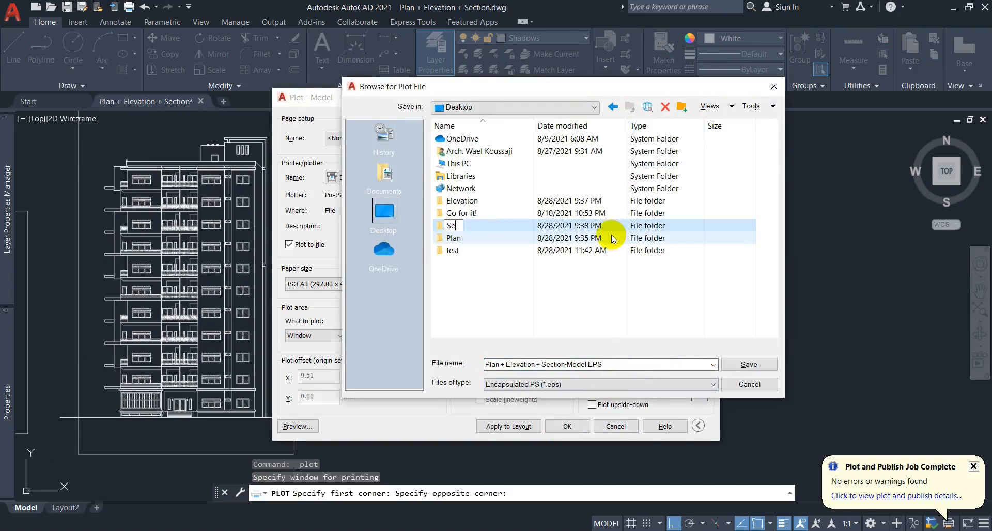
type("ction")
key("Return")
key("Return")
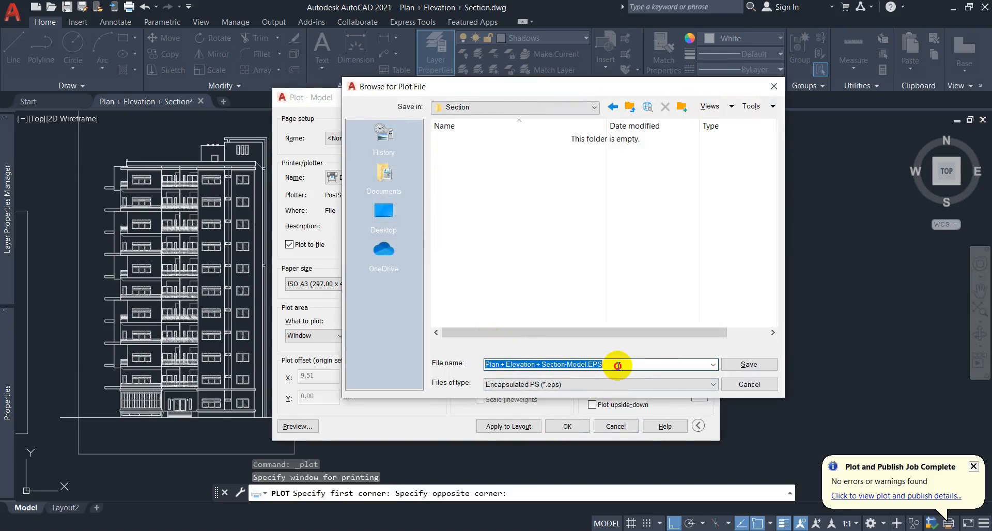
type("sec")
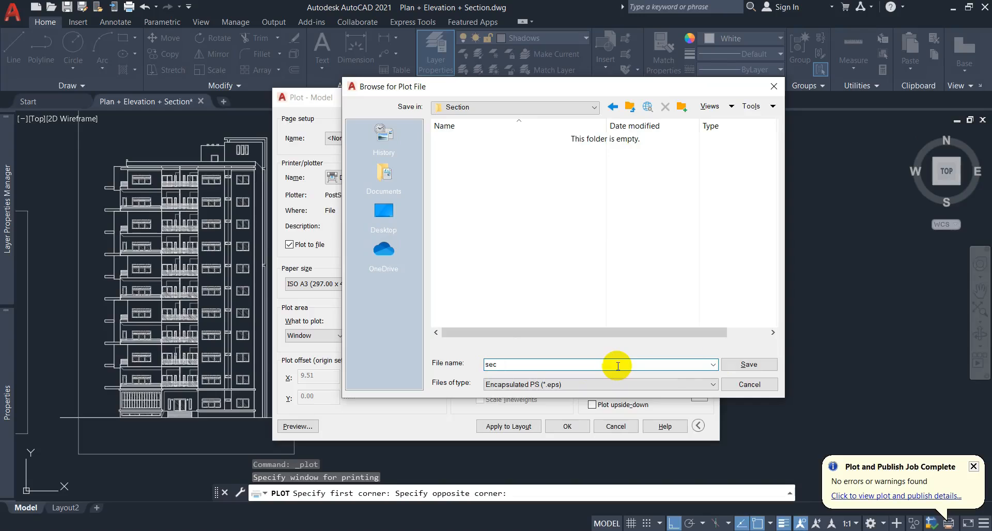
left_click(729, 363)
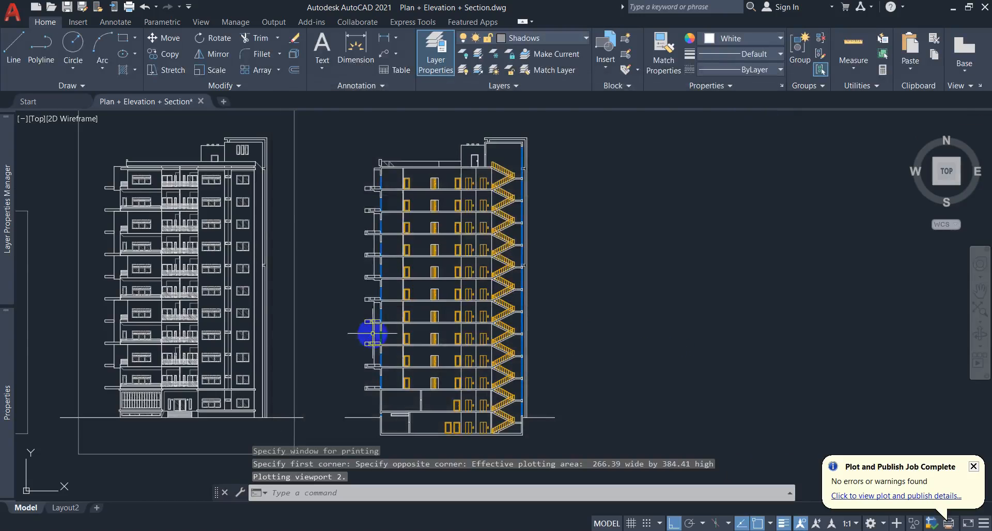
scroll(358, 337, "down", 1)
middle_click_drag(358, 336, 581, 343)
scroll(571, 343, "up", 1)
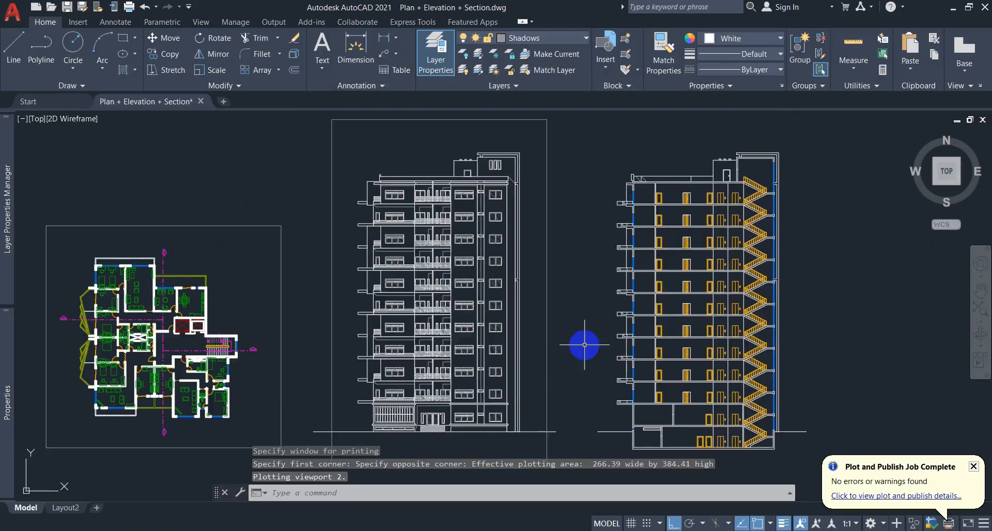
middle_click(585, 345)
middle_click(585, 344)
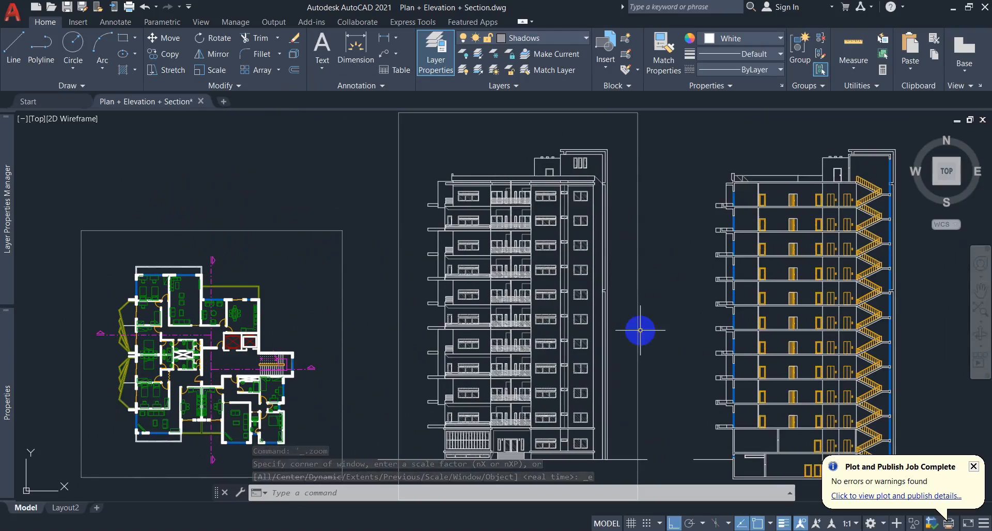
Switch to Photoshop and brush a red loop around the items listed under PLAN, ELEVATION and SECTION in the import.jpg notes.
key("alt+Tab")
scroll(385, 292, "down", 4, "alt")
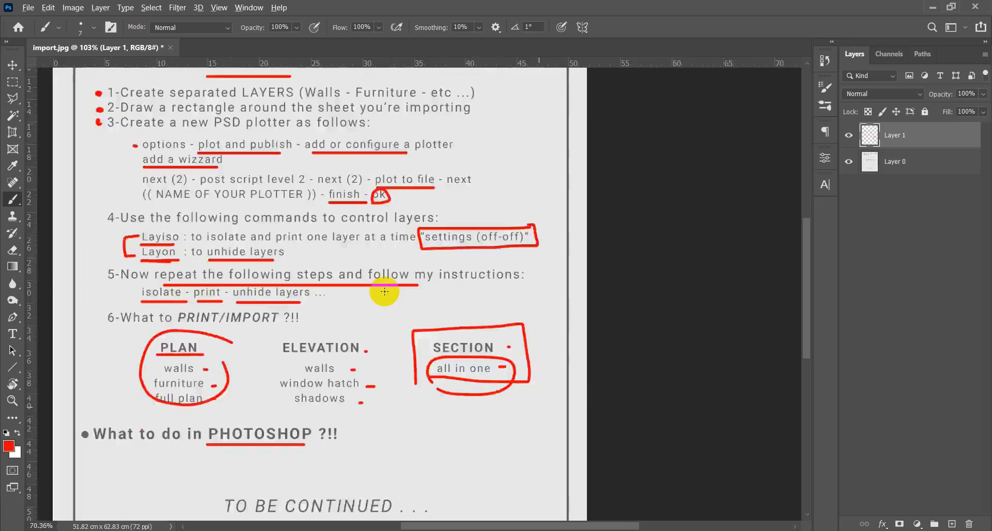
mouse_move(538, 326)
left_mouse_down()
mouse_move(442, 360)
mouse_move(312, 353)
mouse_move(397, 333)
mouse_move(547, 332)
left_mouse_up()
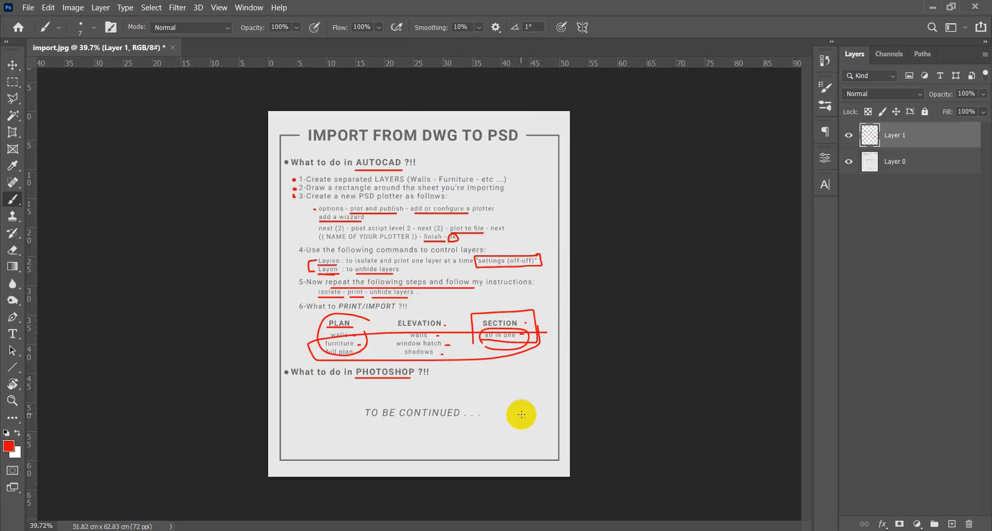